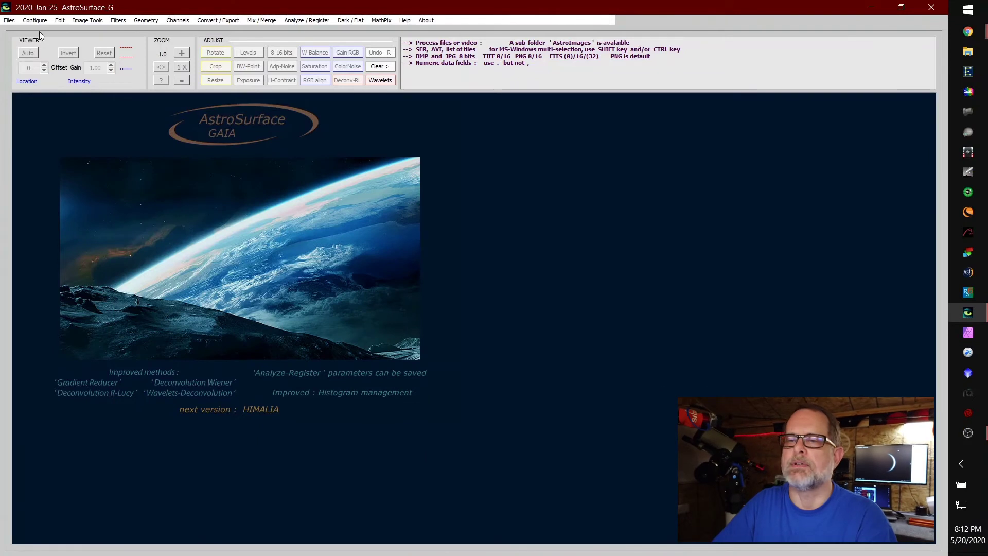
left_click(10, 21)
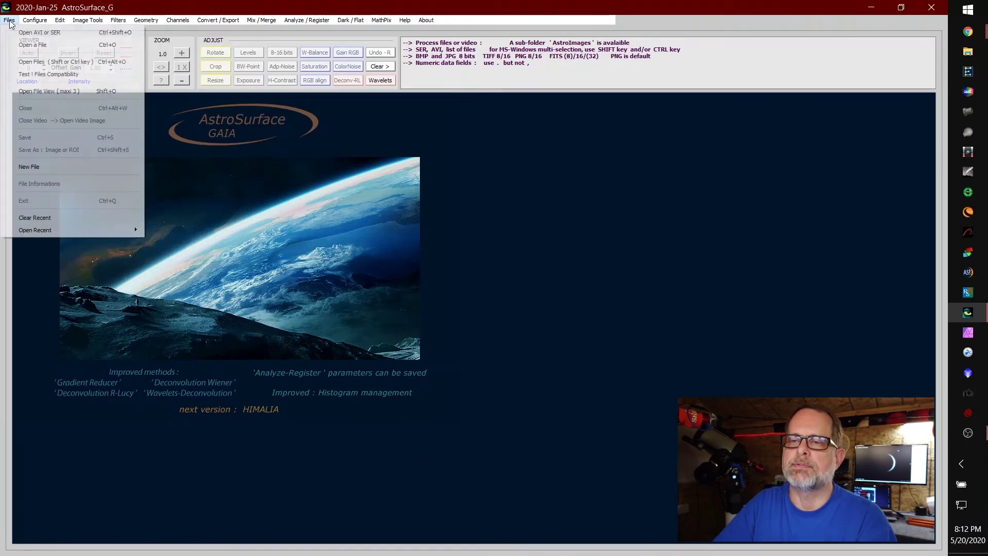
left_click(31, 33)
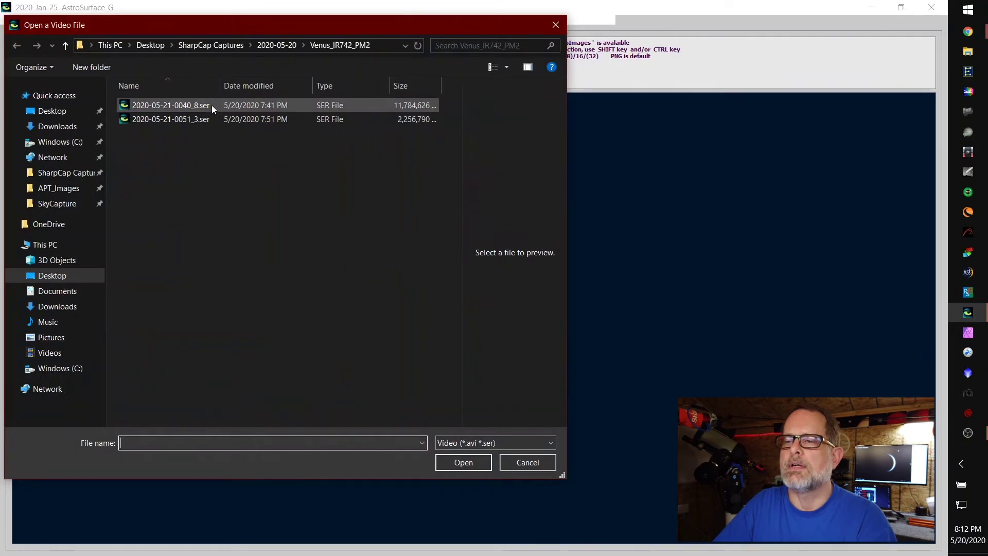
left_click(196, 106)
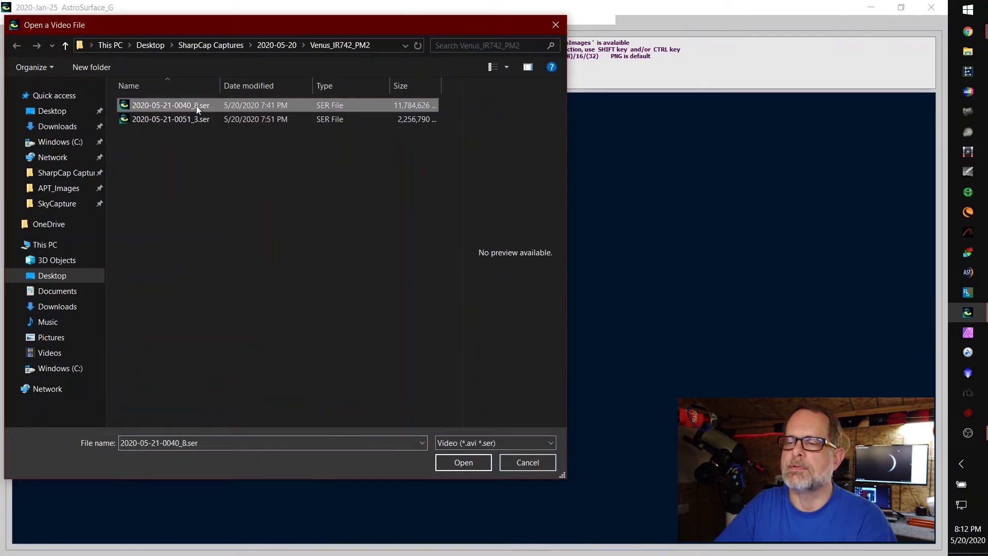
double_click(196, 106)
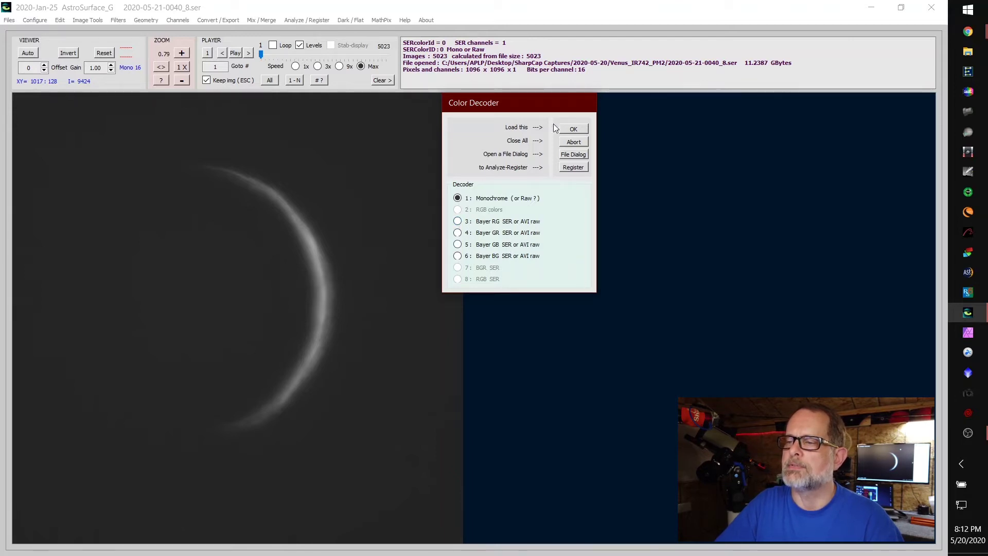
- Accept Monochrome colour decoding and bring up the Analyze - Register Project dialog
left_click(573, 129)
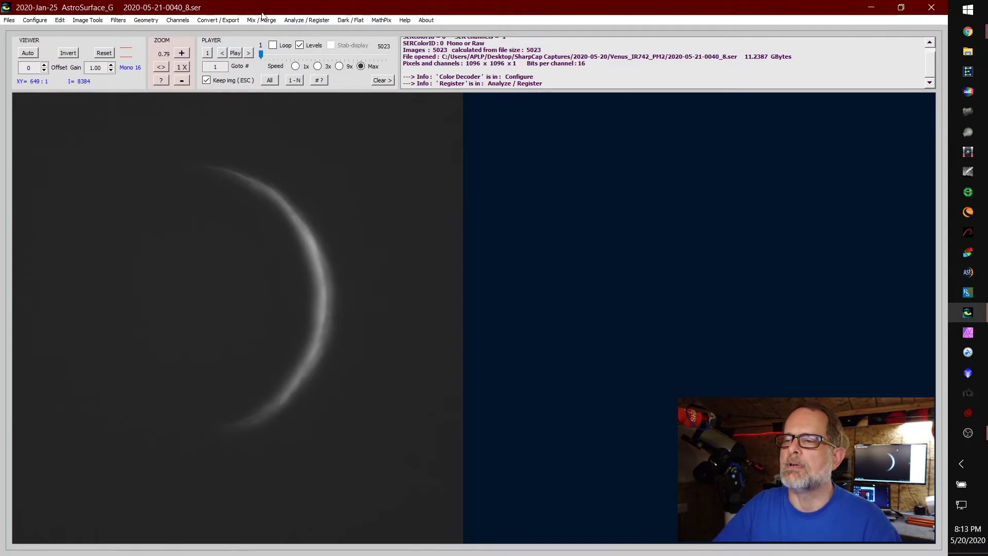
left_click(303, 21)
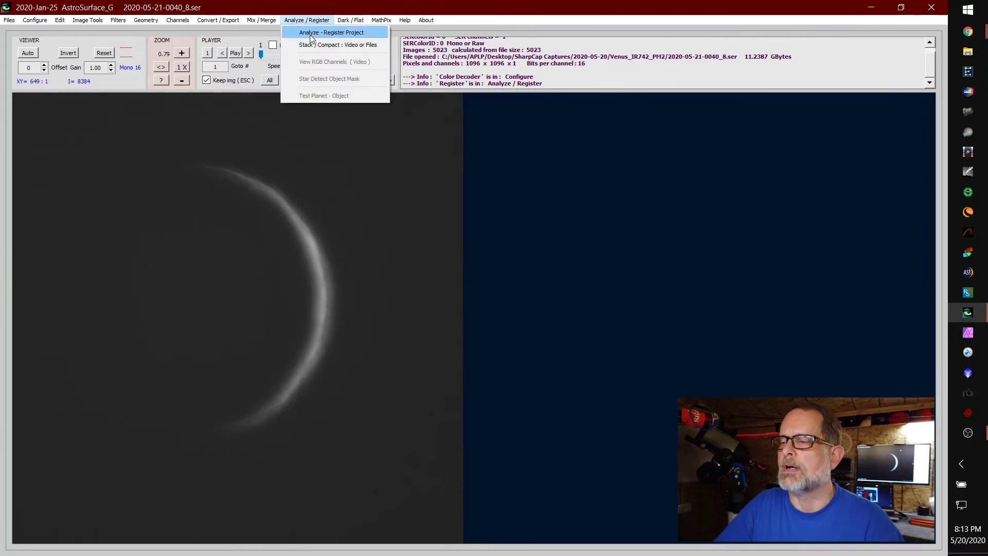
left_click(310, 33)
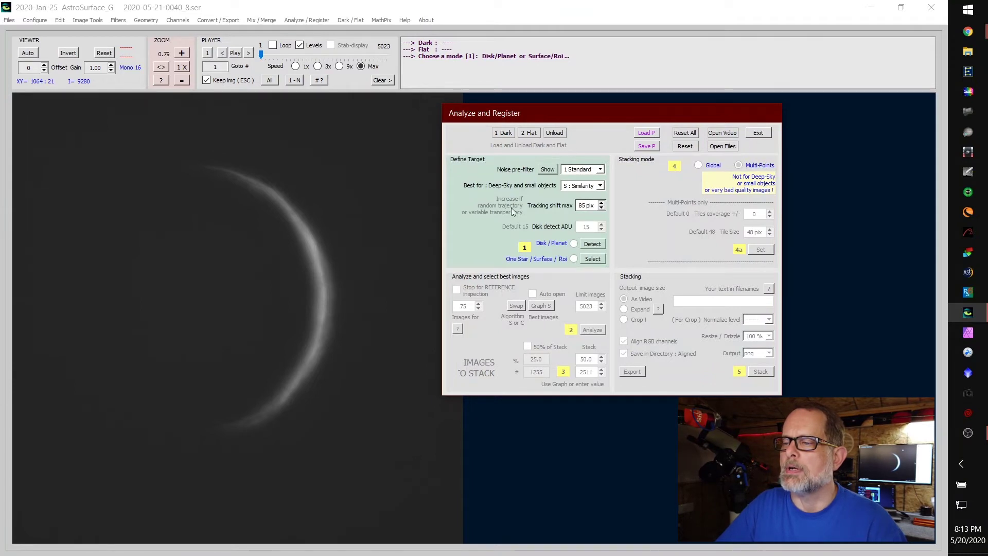
- Keep the Similarity quality algorithm, detect the crescent, and set it as a 264 x 618 disk target
left_click(571, 187)
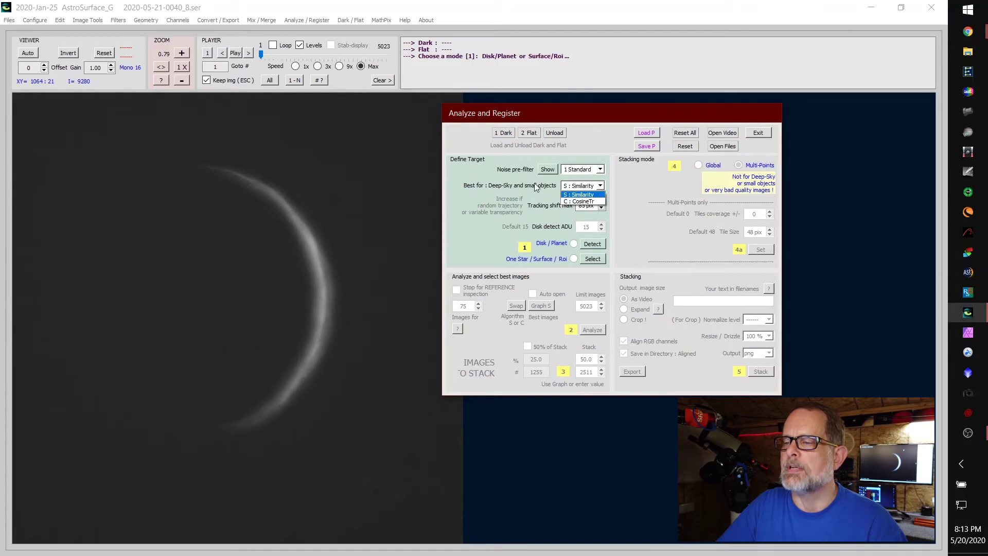
left_click(581, 203)
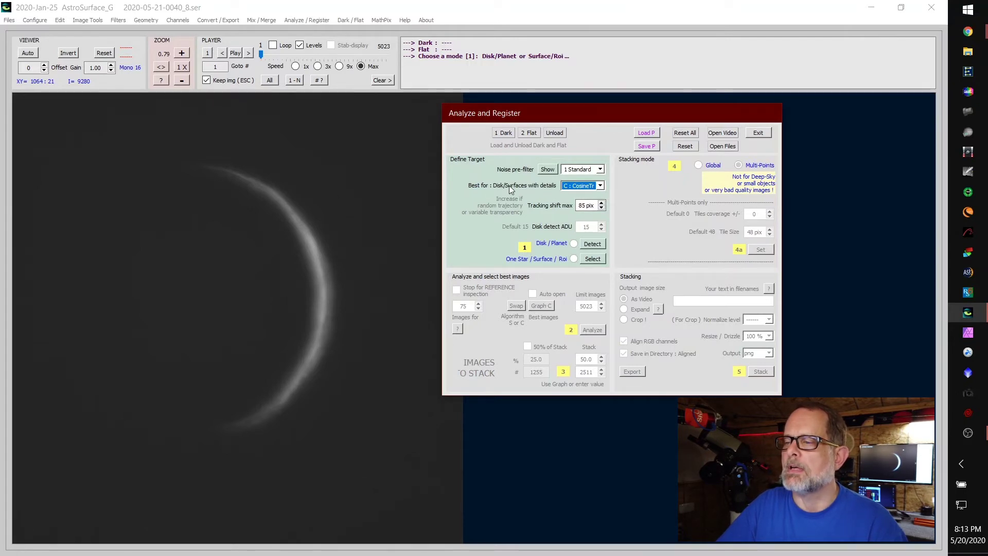
left_click(582, 188)
left_click(582, 196)
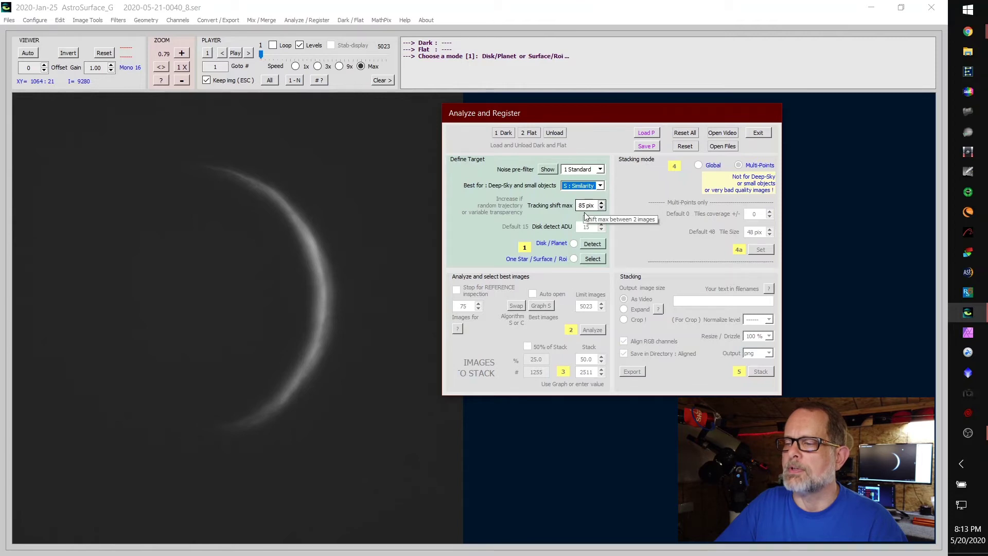
left_click(592, 245)
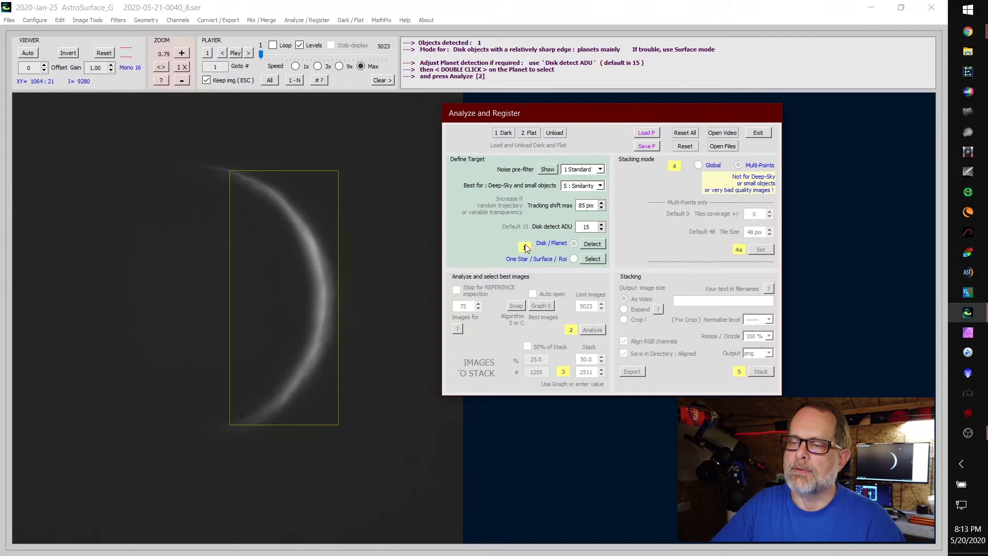
double_click(305, 280)
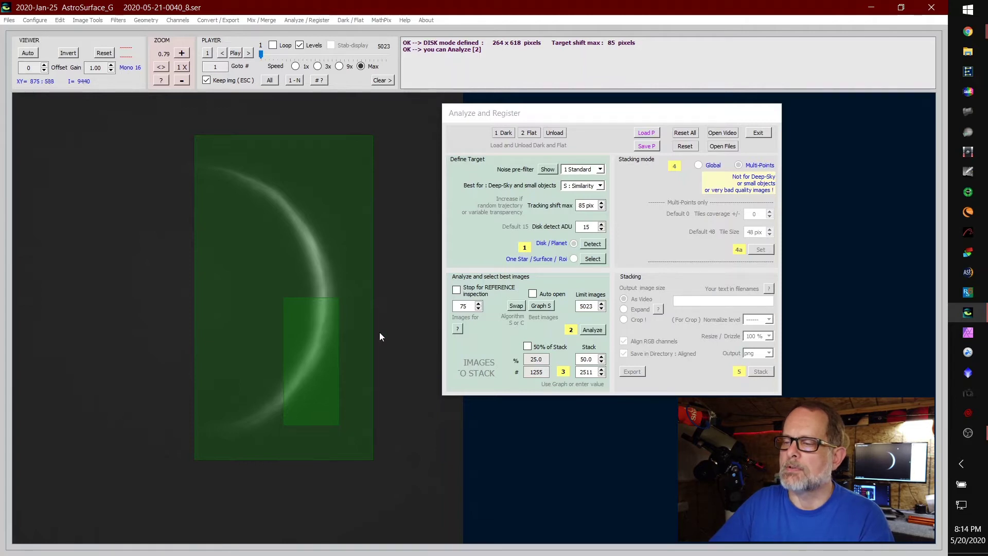
- Draw a surface ROI box over the crescent and analyze quality across all 5023 frames
left_click(593, 259)
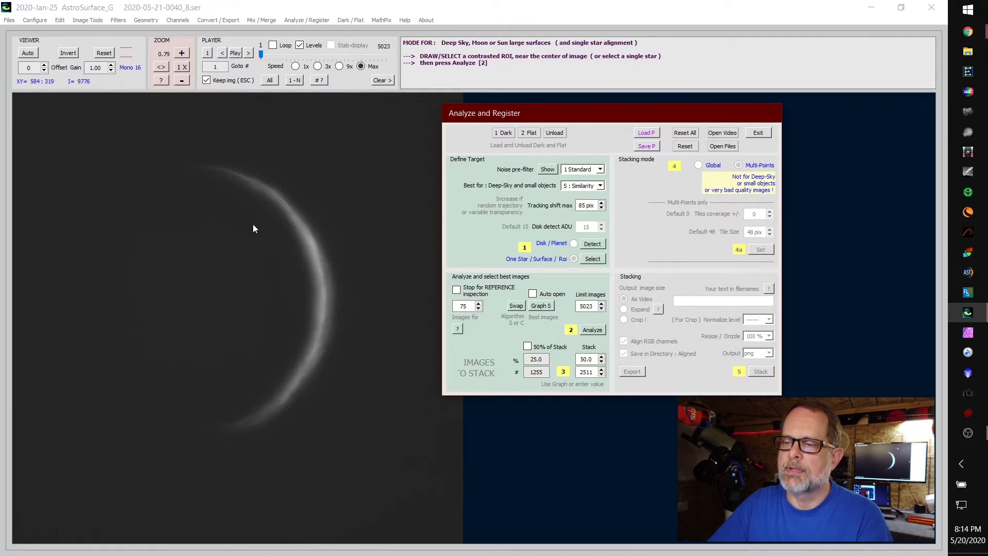
mouse_move(252, 211)
left_mouse_down()
mouse_move(317, 286)
mouse_move(345, 398)
mouse_move(347, 386)
left_mouse_up()
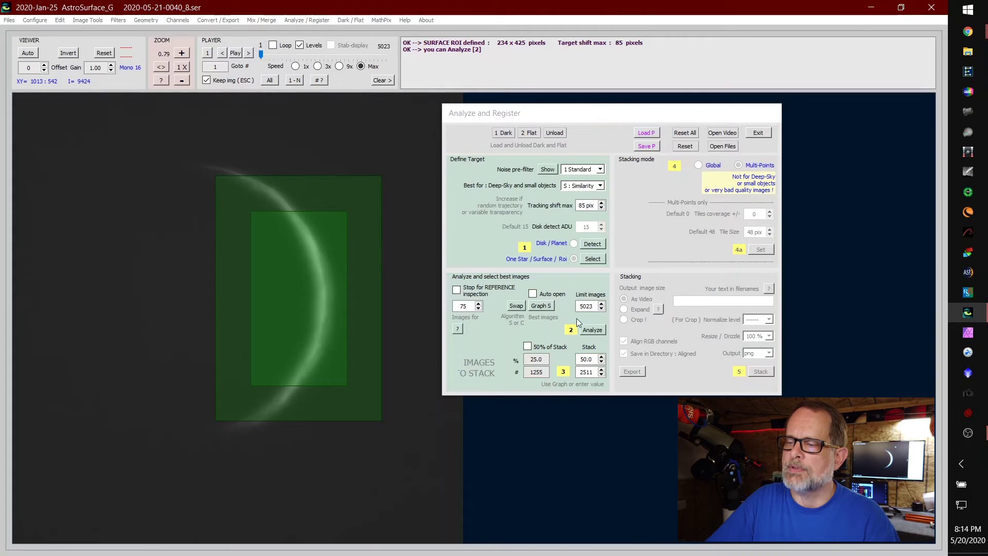
left_click(593, 330)
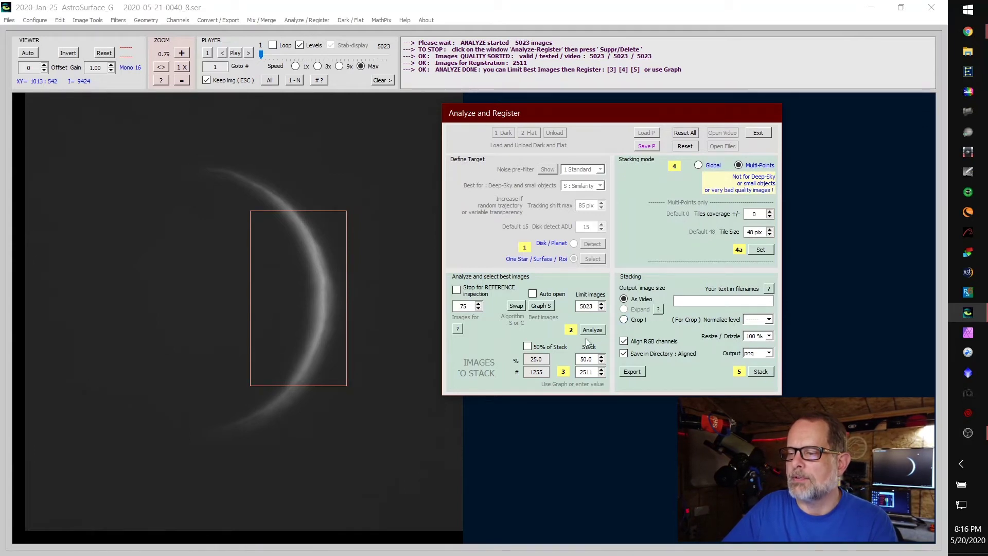
- Adjust the Graph S quality threshold so Best Images reads 1261 (25.1%)
left_click(541, 307)
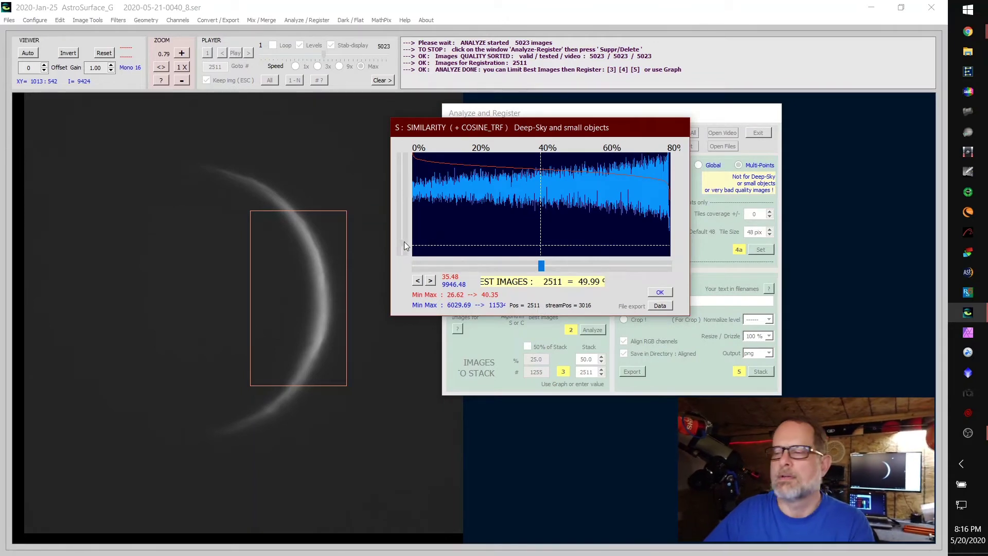
left_click_drag(403, 242, 402, 183)
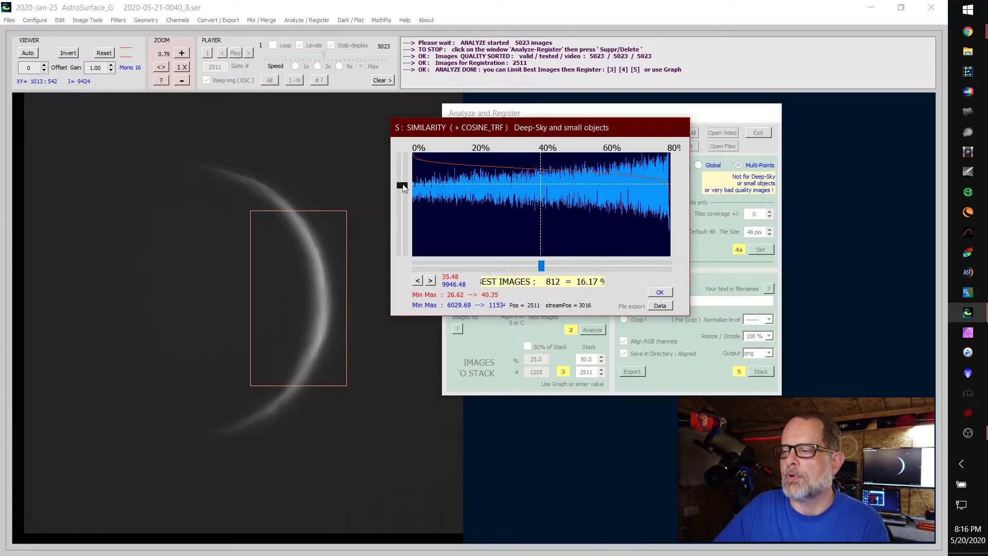
left_click_drag(402, 185, 403, 187)
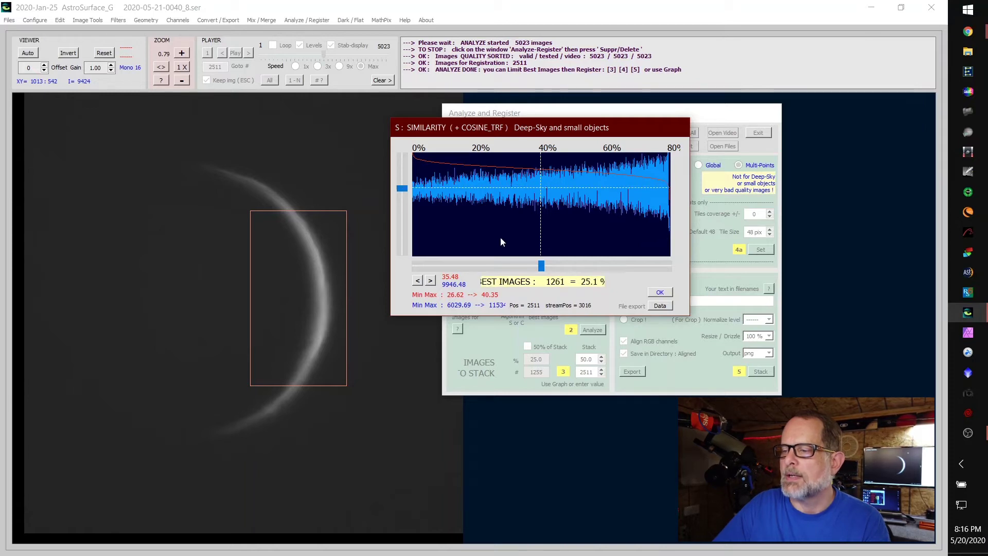
left_click(662, 293)
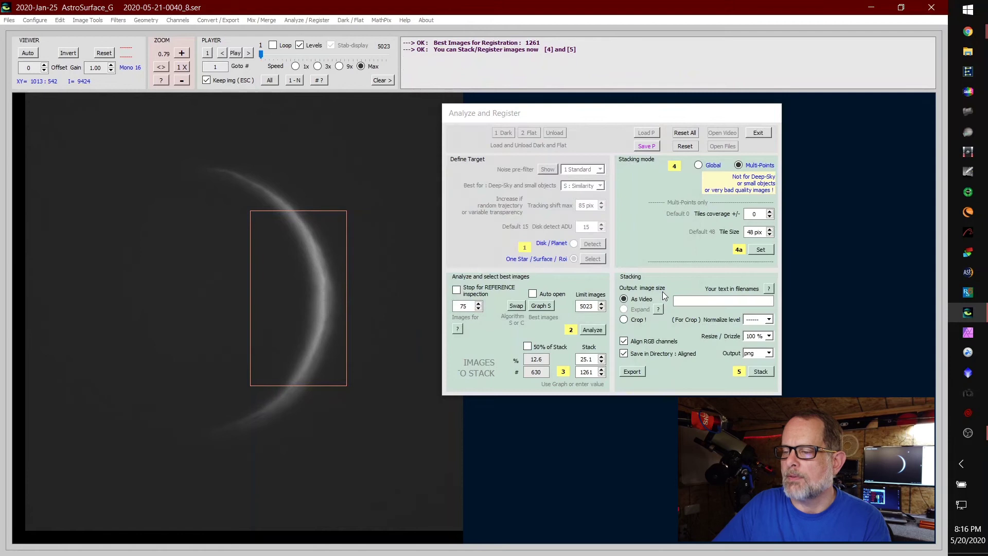
- Stack with Global alignment, tif output and Dz 2.0 drizzle, producing the 1617_reg.tif result
left_click(581, 371)
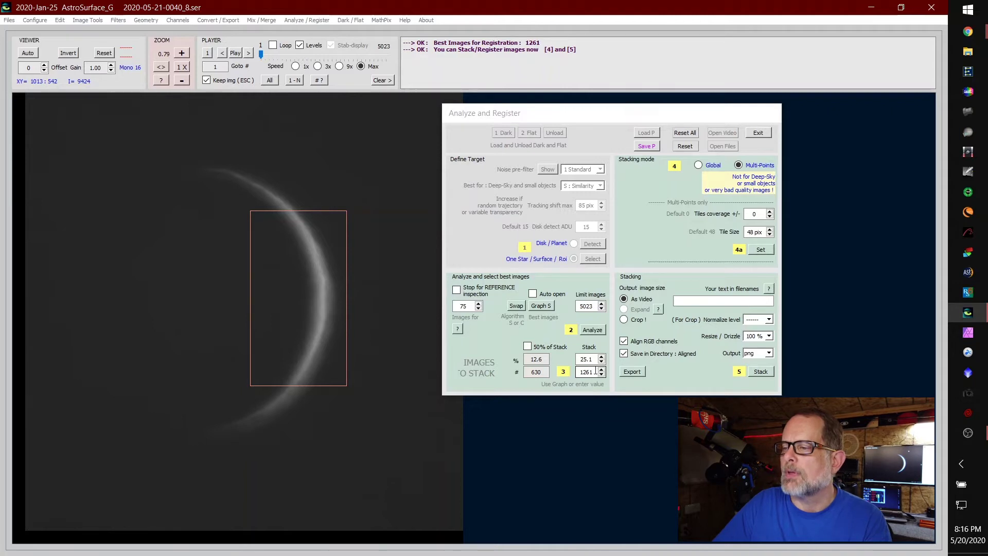
left_click(699, 165)
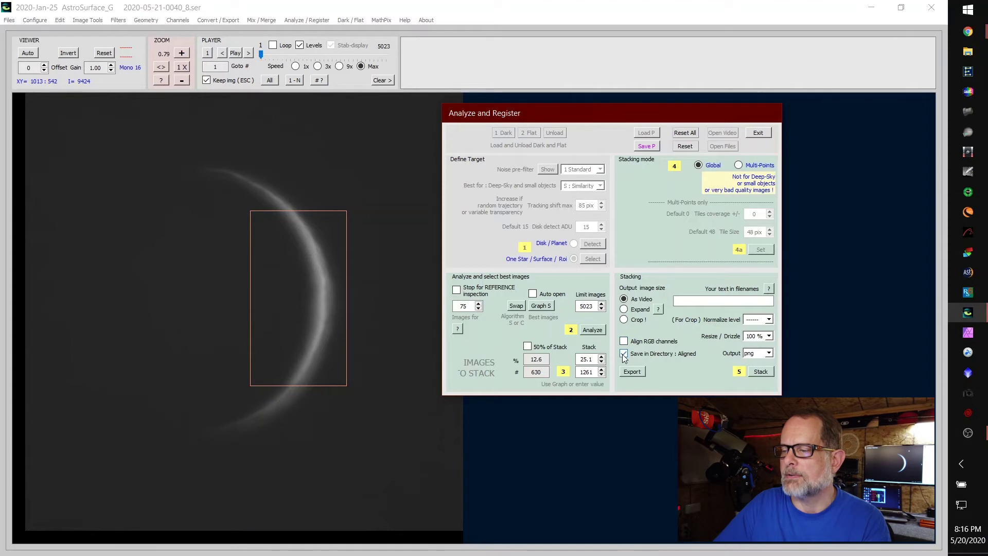
left_click(769, 353)
left_click(758, 368)
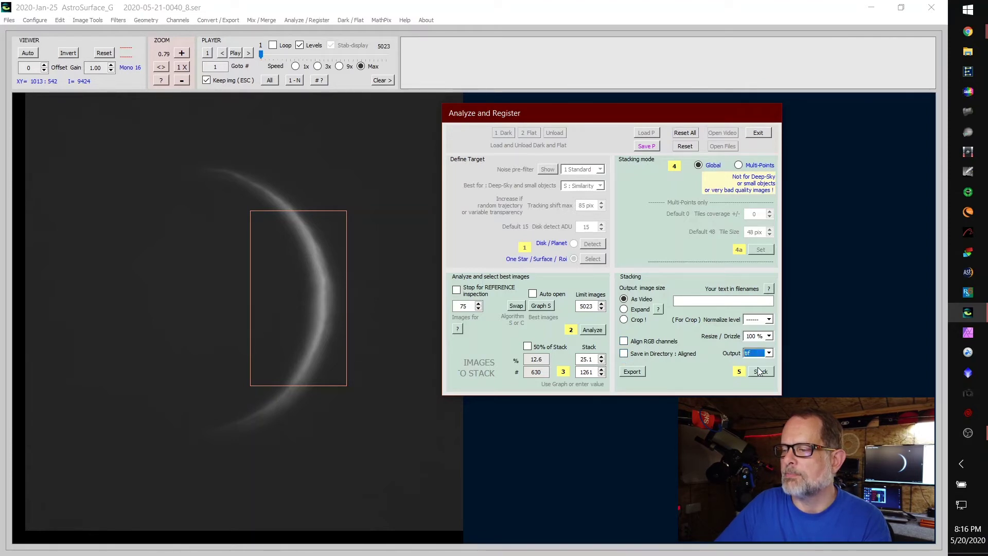
left_click(769, 337)
left_click(759, 372)
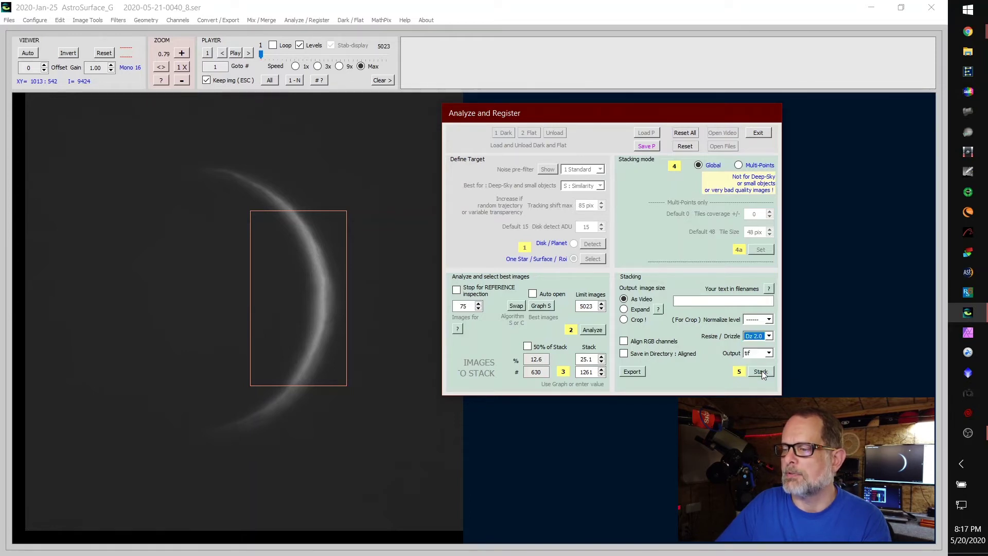
left_click(761, 372)
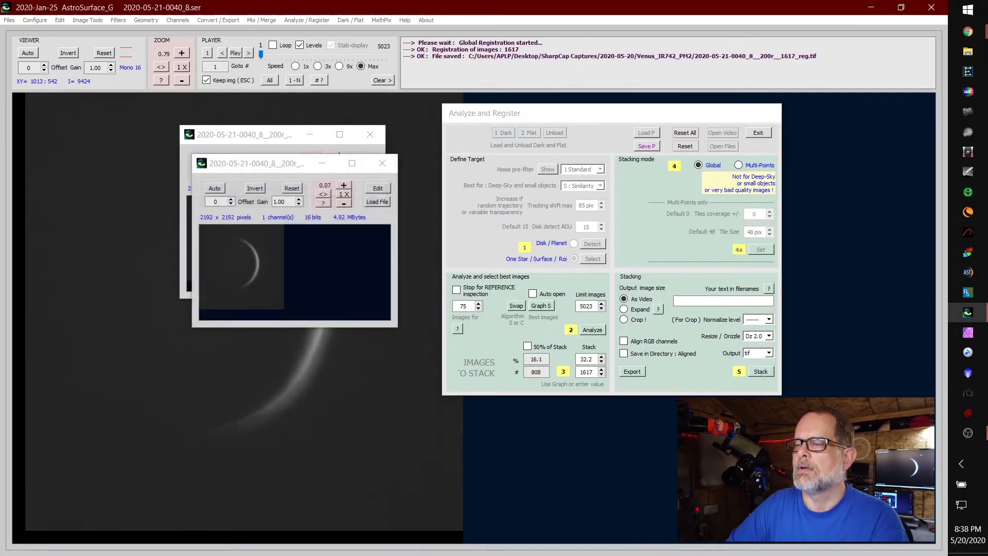
- Close the duplicate preview, send the 1617_reg.tif stack to the editor, and close Analyze
left_click(367, 140)
left_click(367, 140)
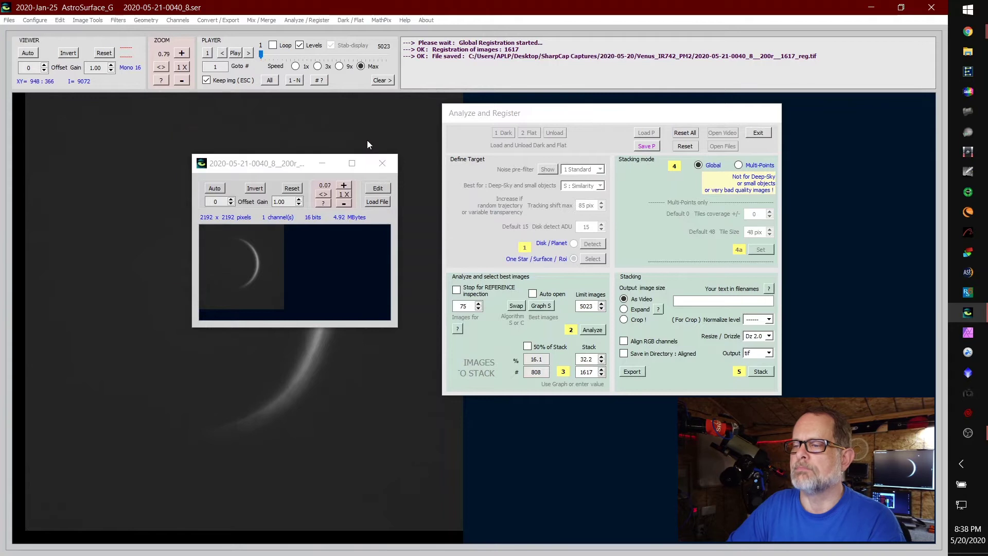
left_click_drag(283, 169, 326, 76)
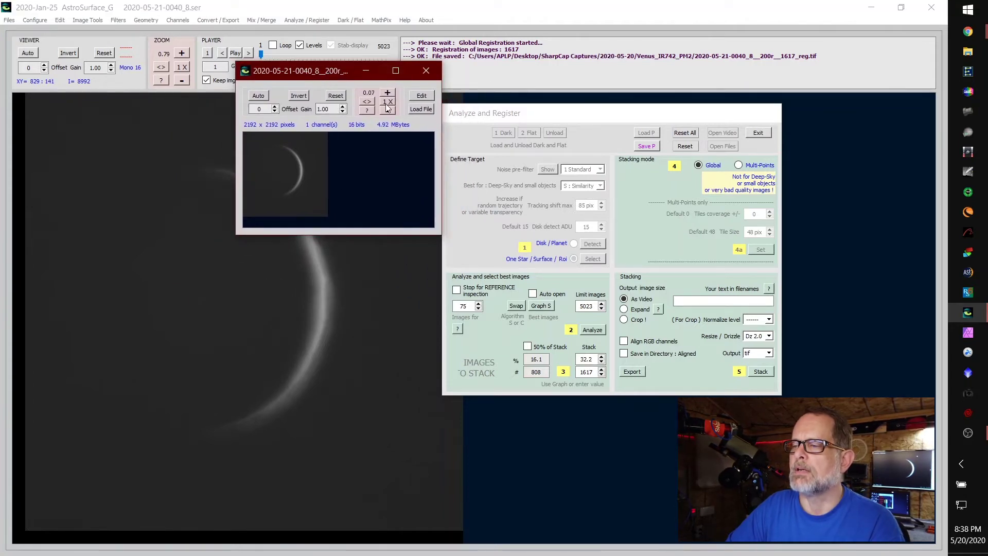
left_click(423, 97)
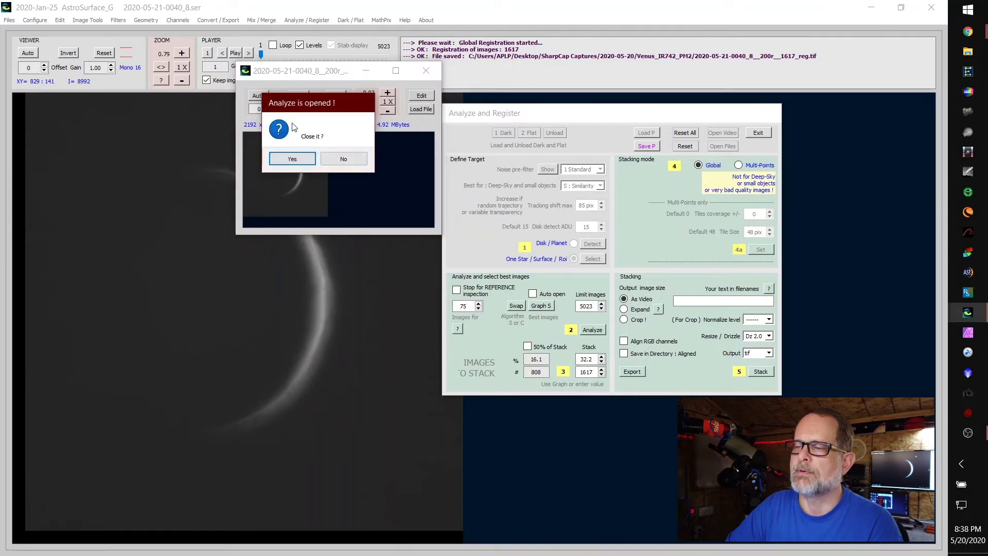
left_click(297, 160)
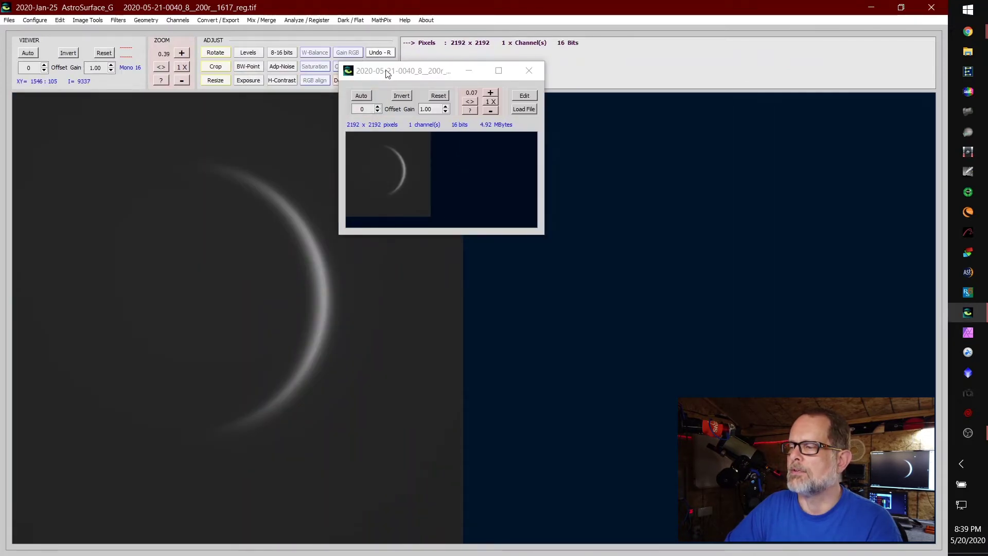
left_click_drag(387, 74, 776, 109)
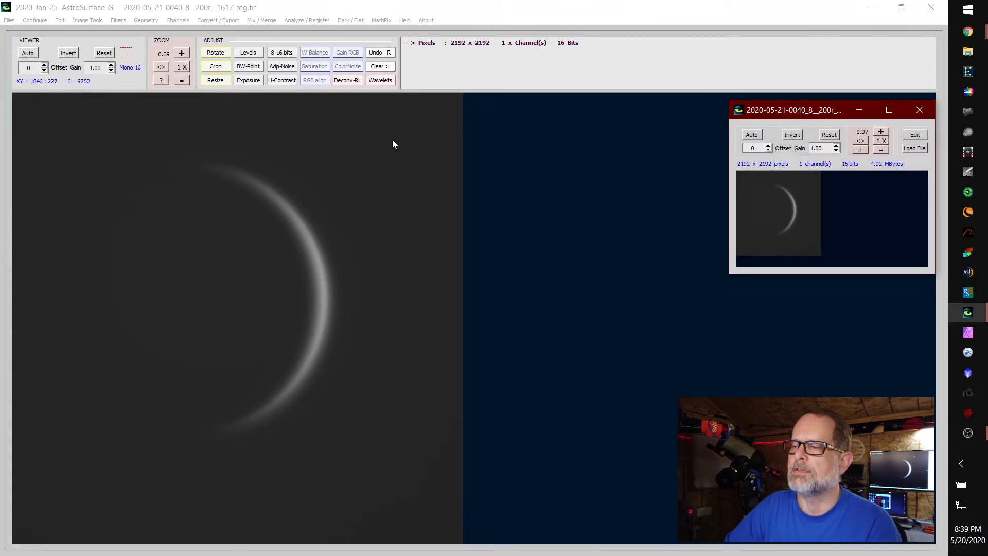
- Open Wavelets-Deconvolution and draw a region of interest around the crescent
left_click(387, 81)
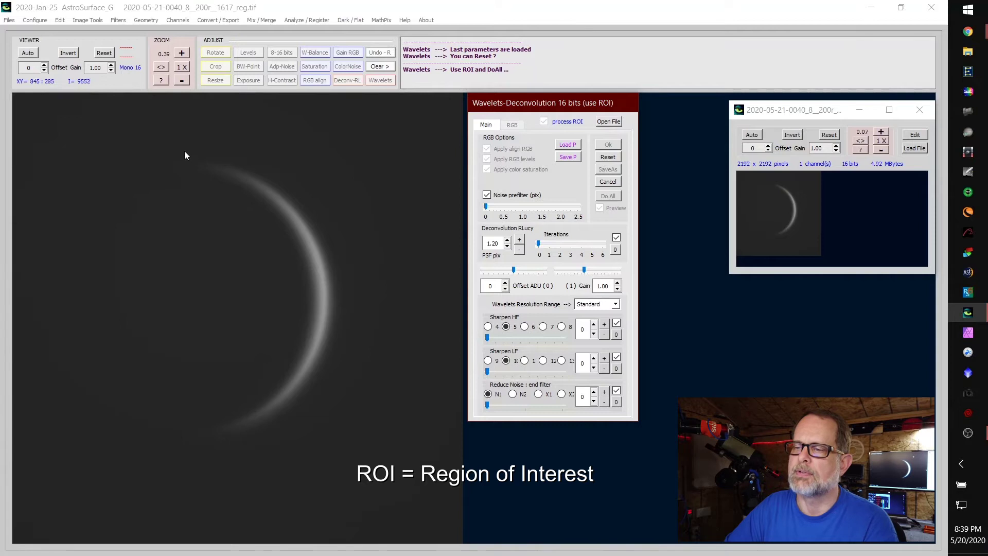
left_click_drag(173, 163, 346, 471)
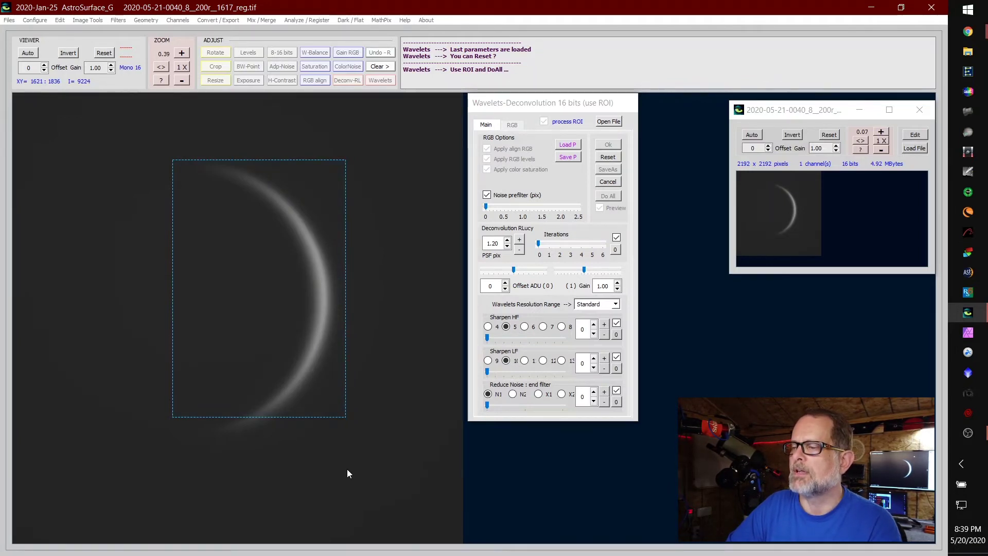
- Change the Wavelets Resolution Range from Standard to Very fine
left_click(609, 157)
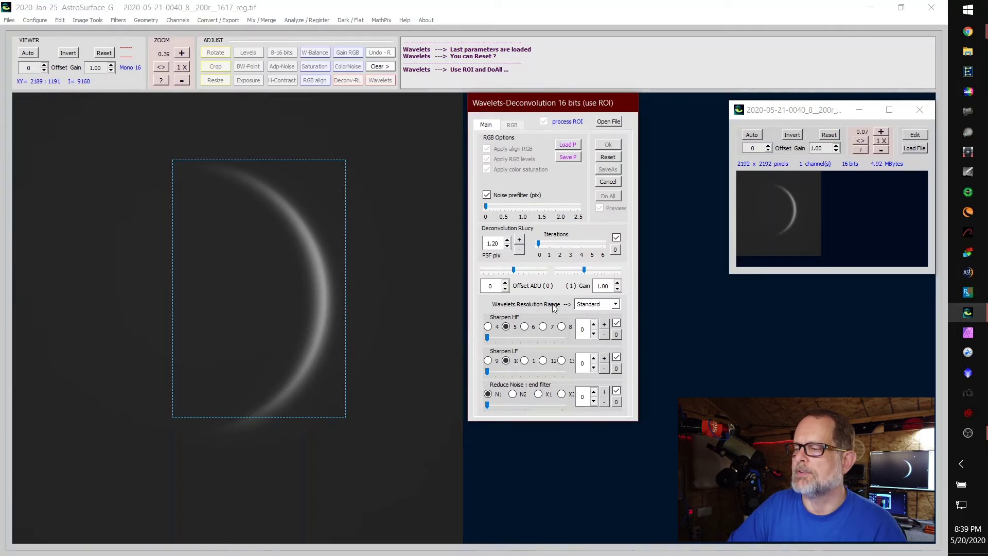
left_click(580, 305)
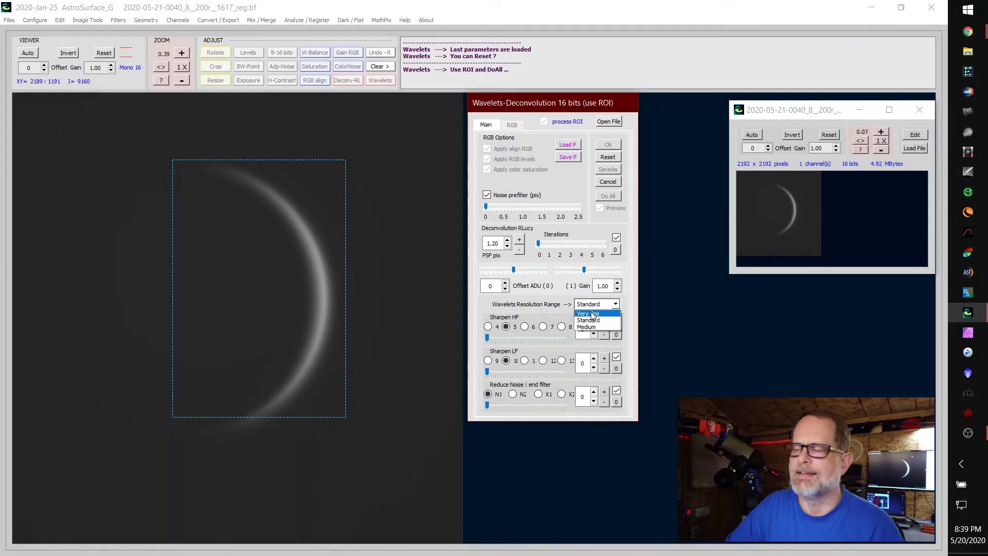
left_click(591, 313)
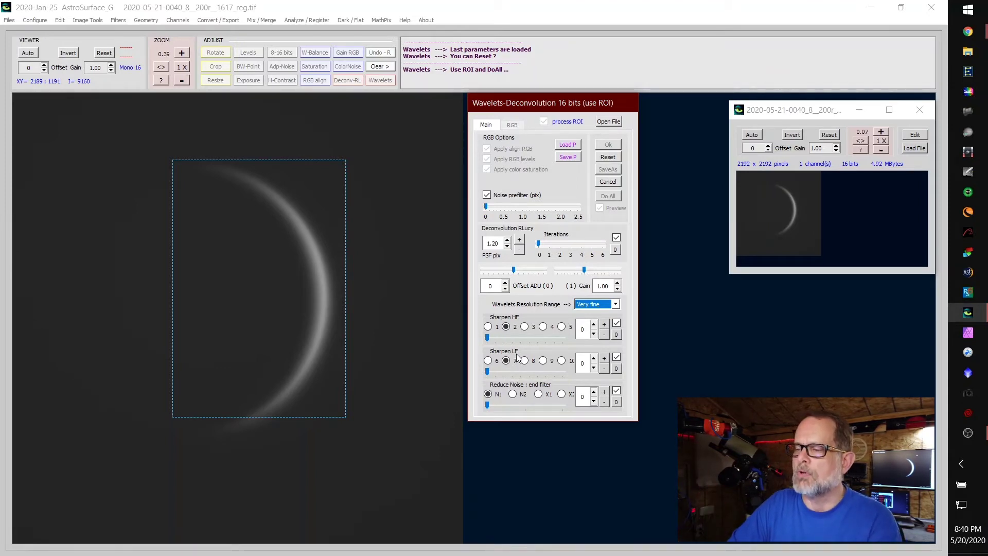
- Set low-frequency sharpening to layer 7 with strength 46
left_click(489, 372)
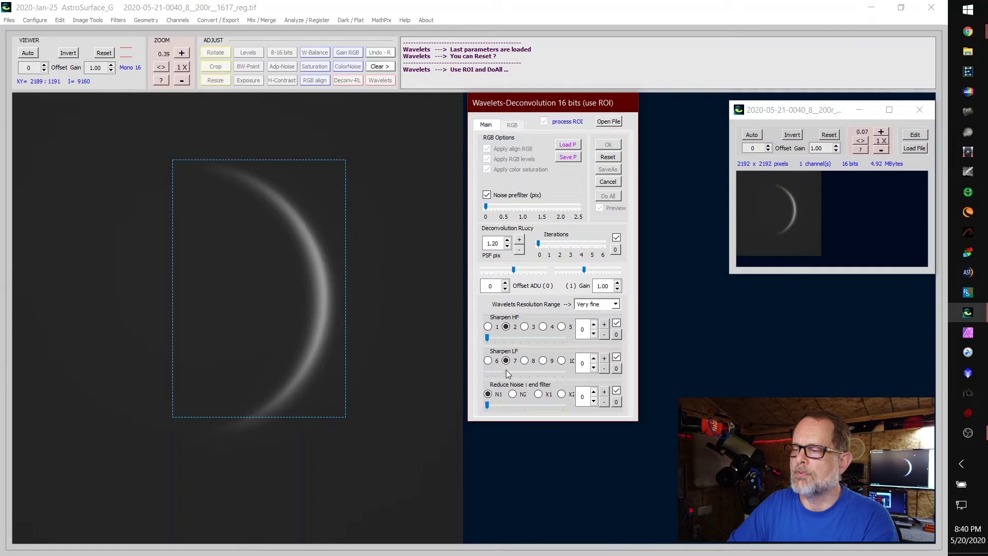
left_click_drag(531, 372, 566, 374)
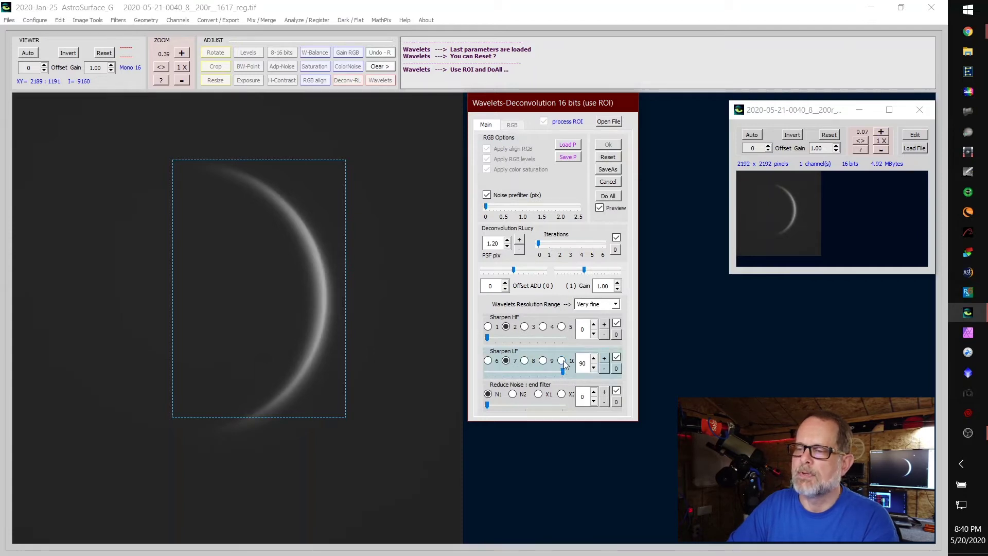
left_click(562, 360)
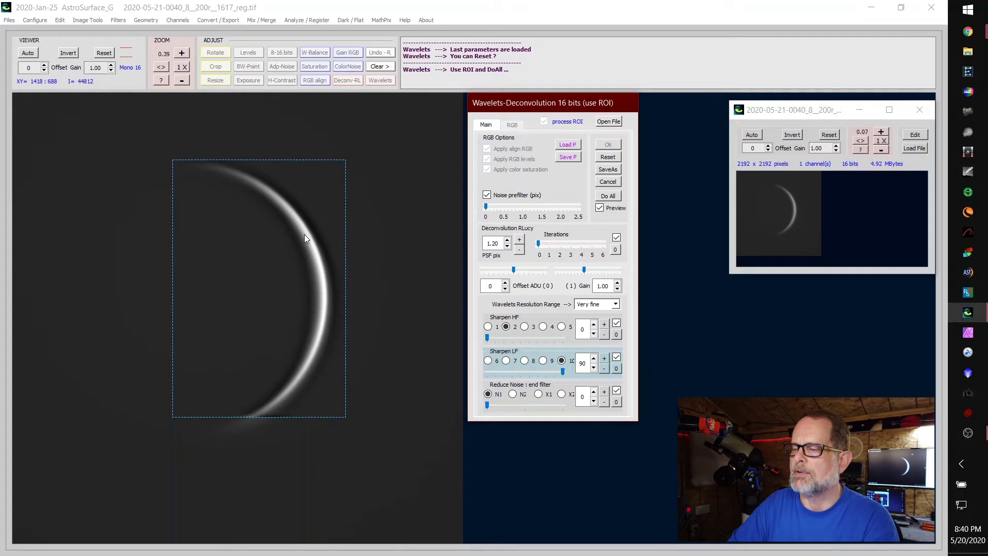
left_click(505, 360)
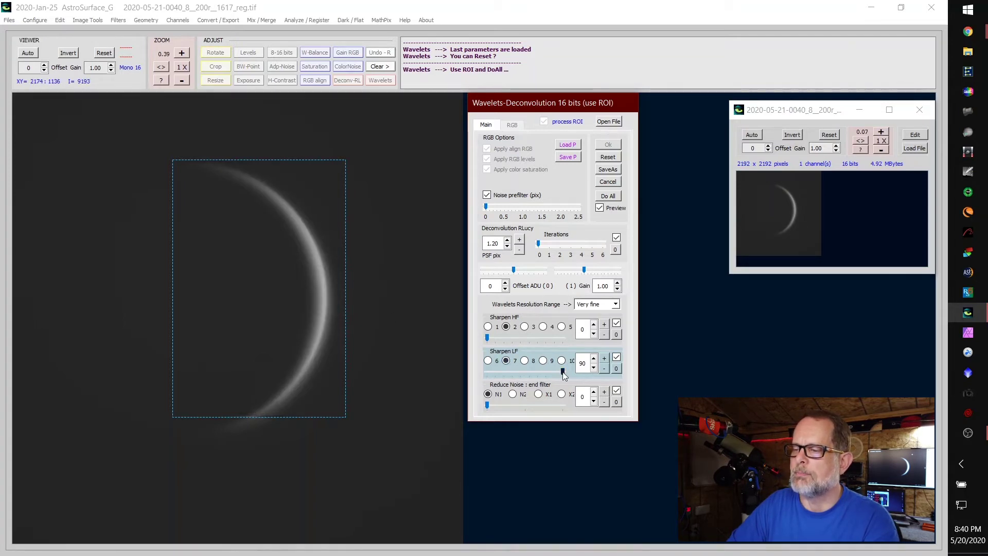
left_click_drag(564, 374, 526, 372)
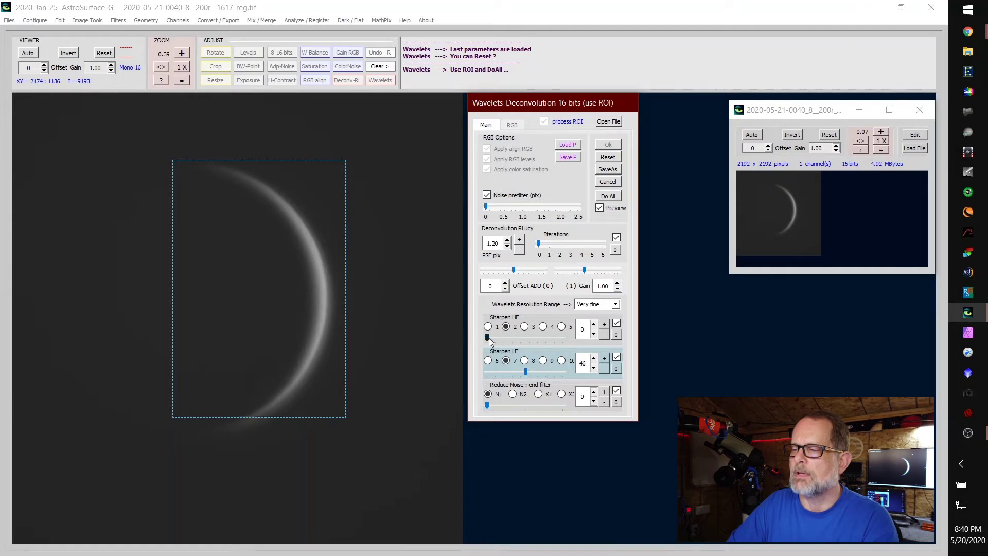
- Set high-frequency sharpening to layer 5 with strength 90
left_click(524, 337)
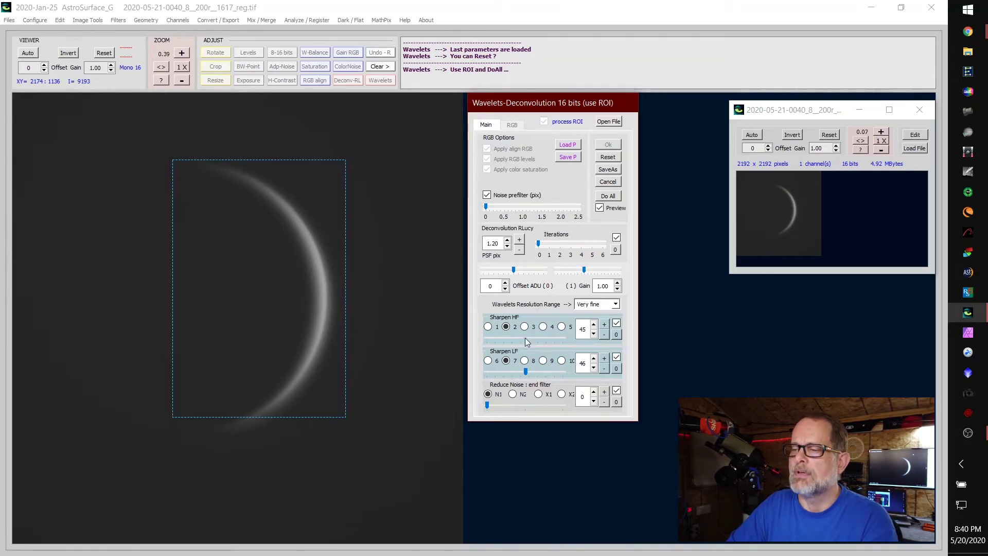
left_click(574, 338)
left_click(562, 327)
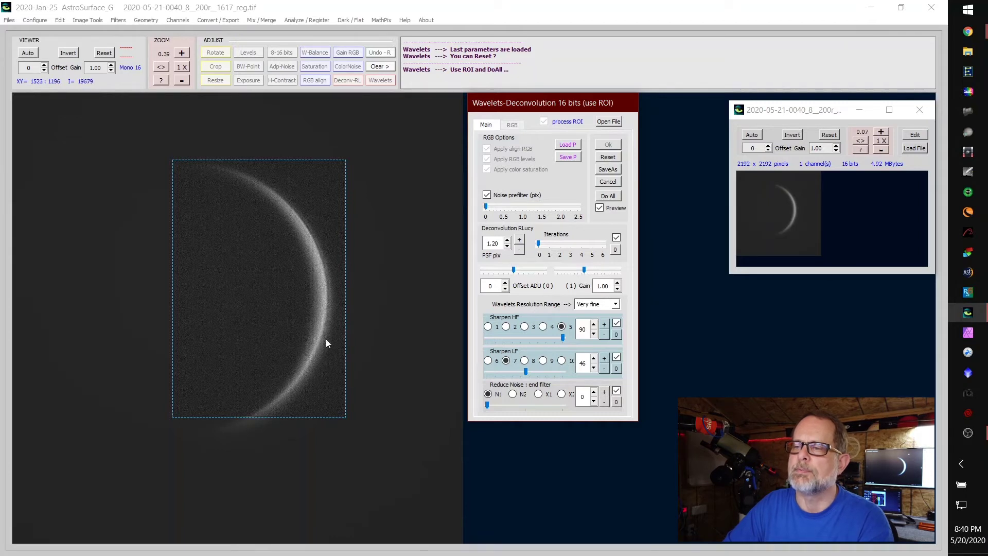
- View the crescent at 1X actual size and move the wavelet settings off the crescent
left_click(183, 70)
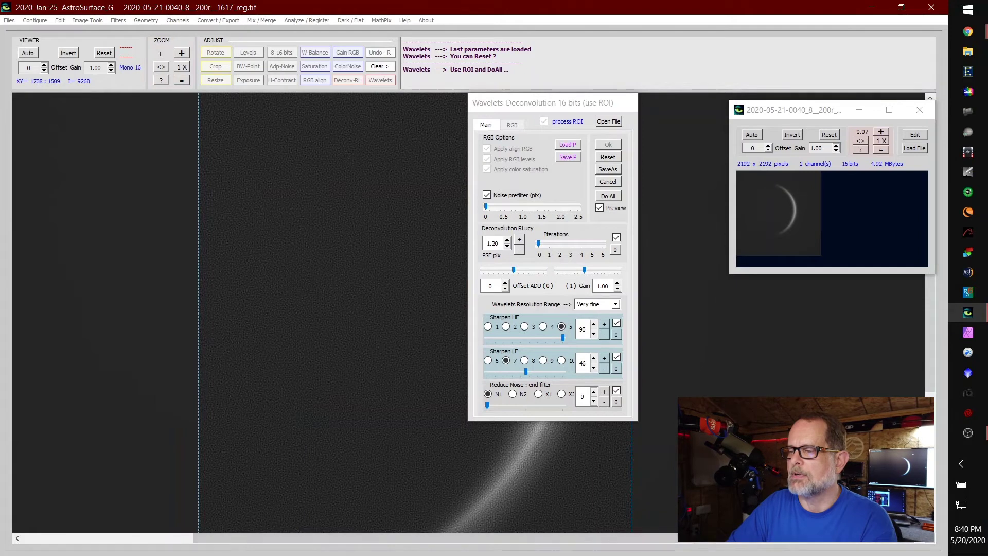
left_click_drag(693, 541, 612, 360)
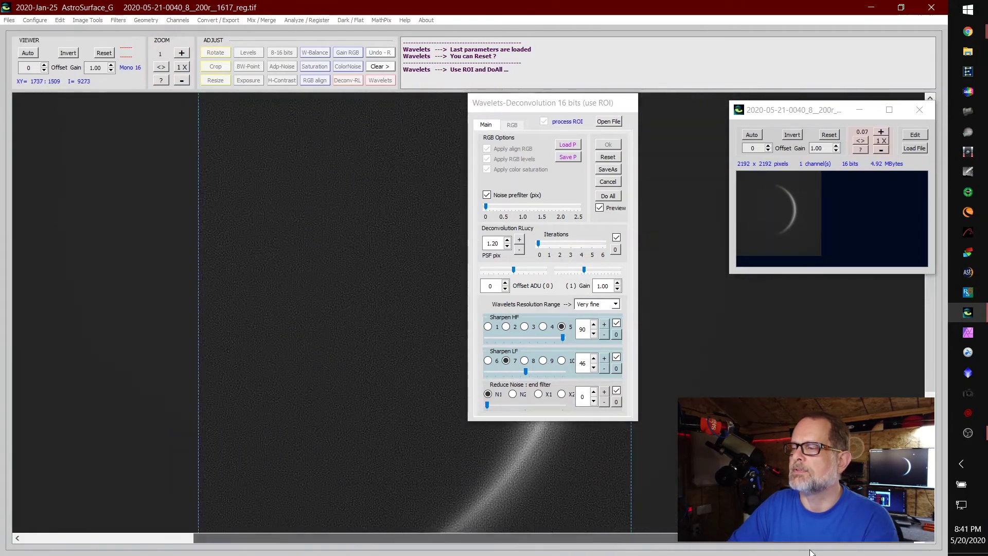
left_click(572, 105)
left_click_drag(667, 174, 807, 246)
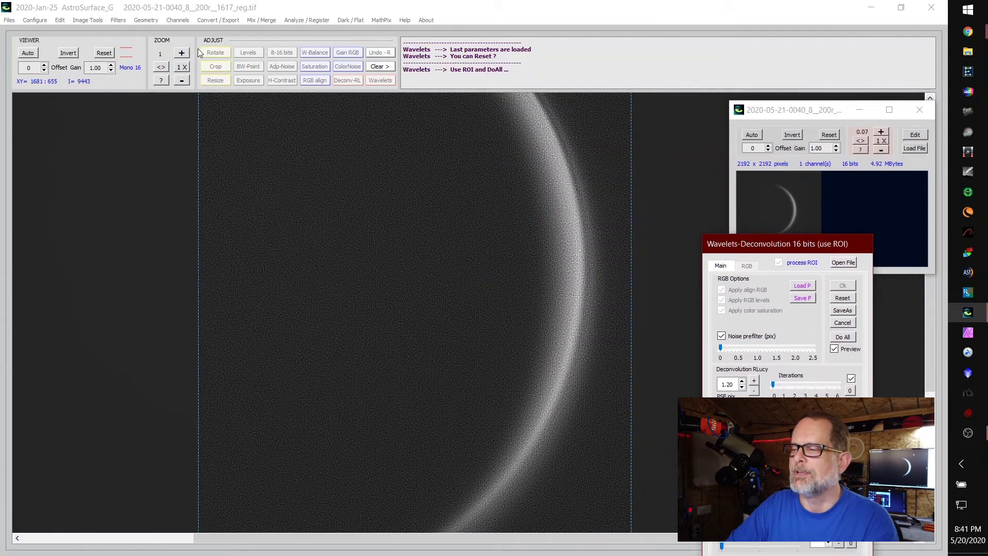
- Zoom in on the sharpened limb, then zoom back out to 0.5
left_click(182, 53)
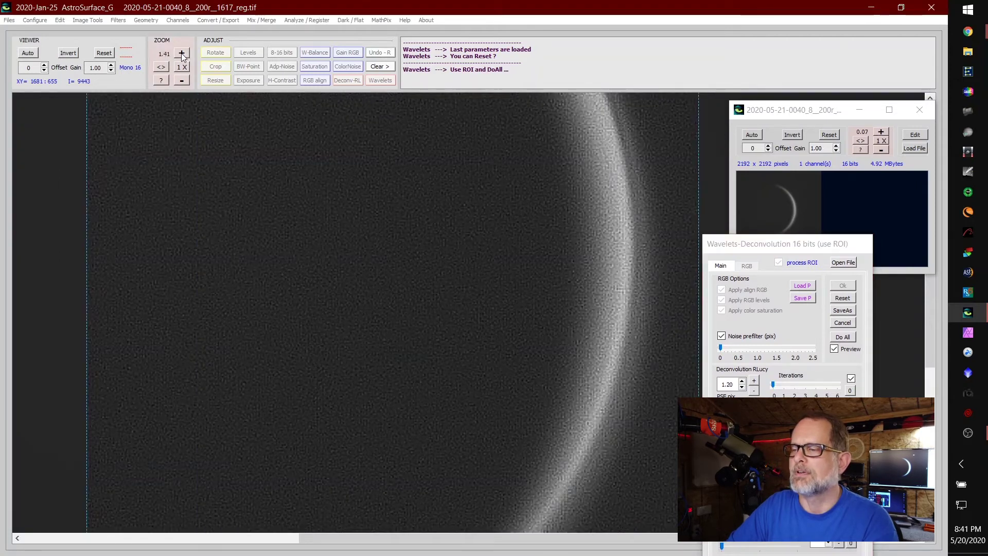
left_click(182, 81)
left_click(181, 81)
left_click(182, 81)
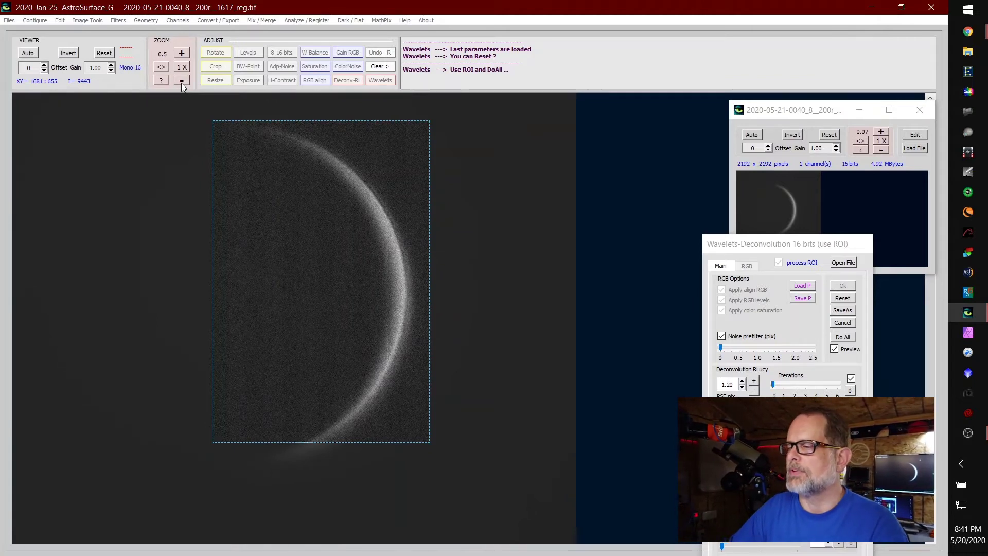
- Return the wavelet settings beside the crescent and set Sharpen HF to layer 2 at 48
left_click_drag(772, 242, 584, 113)
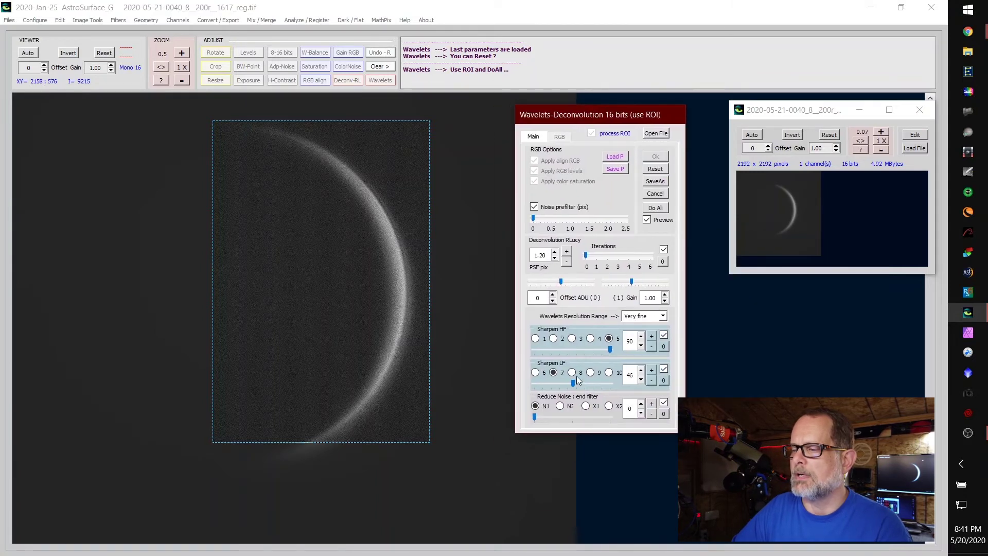
left_click(553, 338)
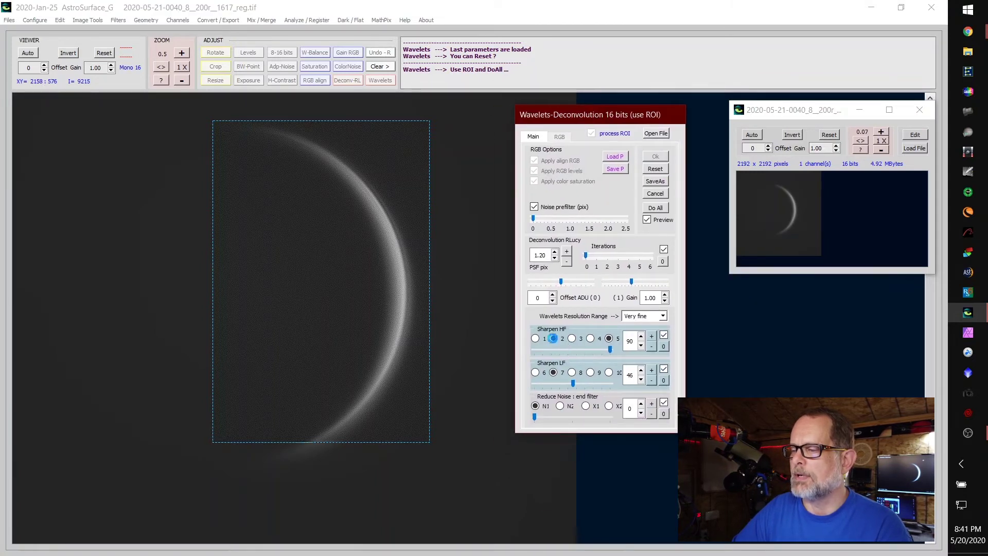
left_click(576, 350)
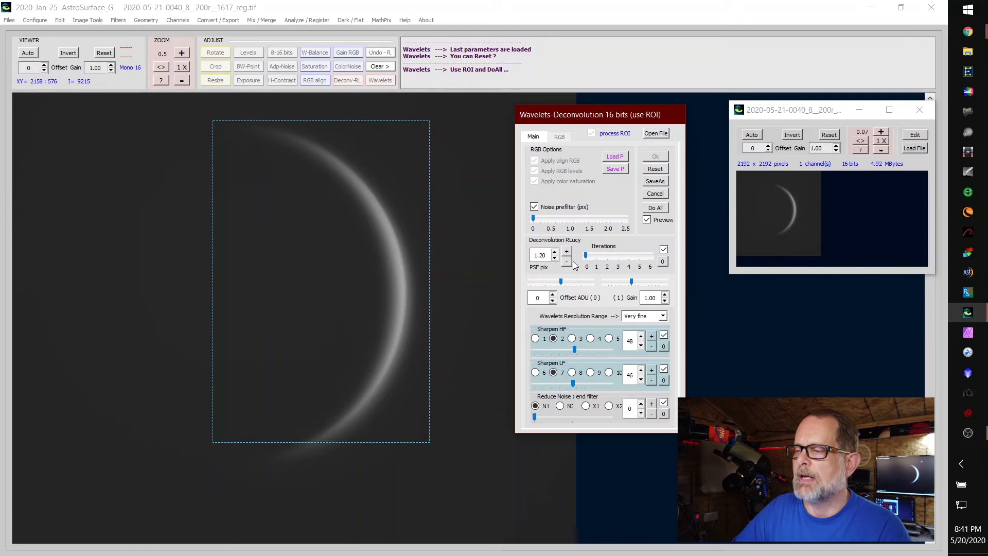
- Edit the PSF size and set Richardson-Lucy deconvolution to 3 iterations
double_click(541, 254)
type("1.30")
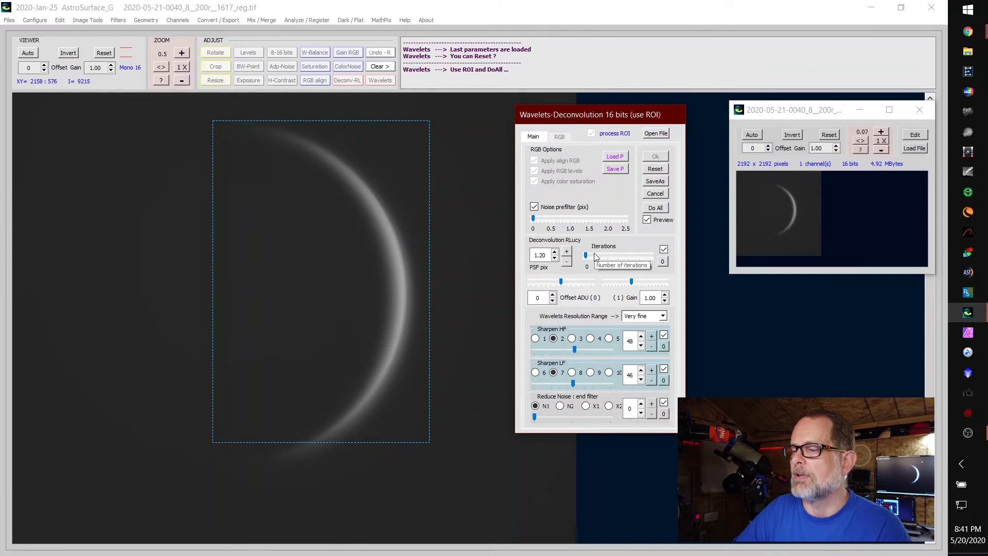
left_click_drag(585, 255, 650, 256)
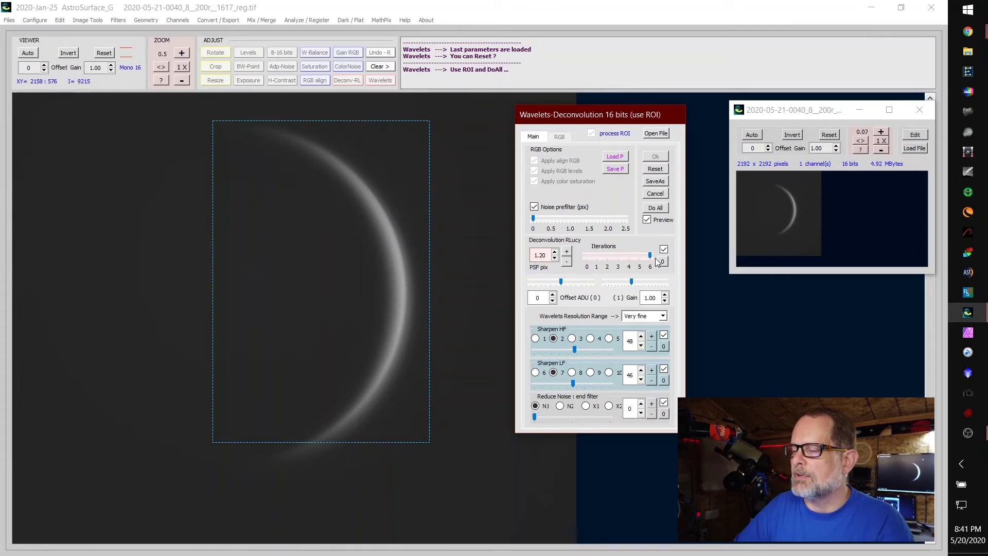
left_click_drag(650, 256, 620, 258)
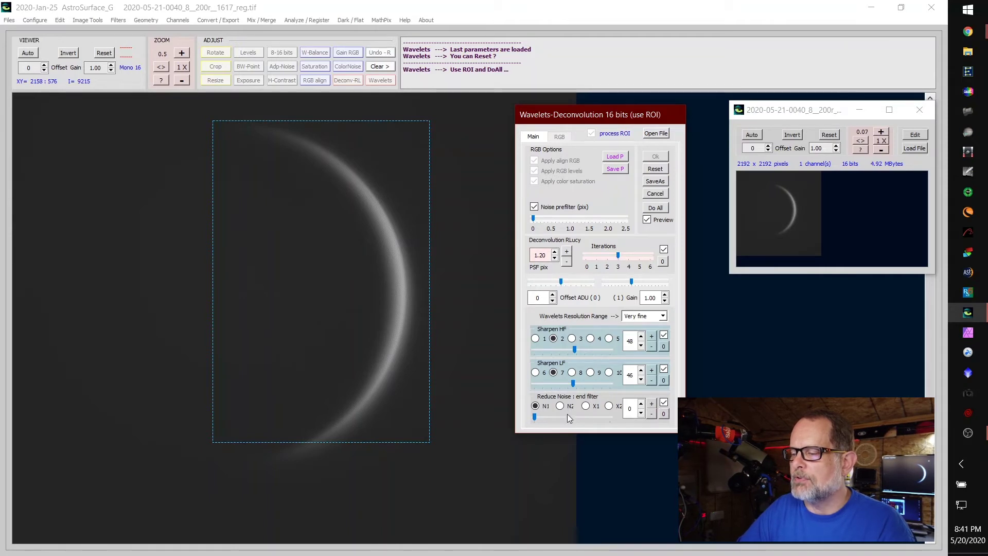
- Compare the N2 and X1 noise filters, then settle on N1 end-filter noise reduction at 6
left_click(535, 417)
left_click_drag(534, 417, 572, 414)
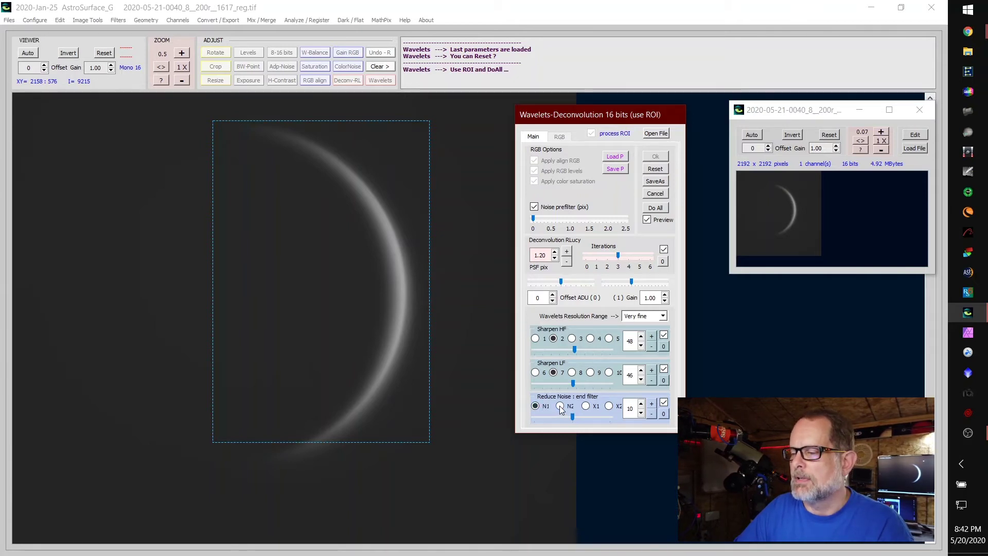
left_click(560, 406)
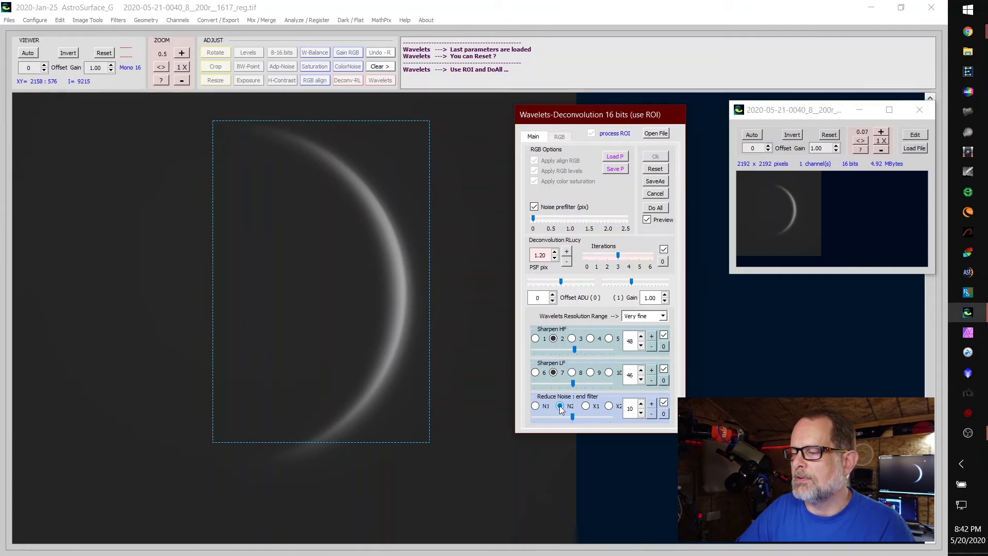
left_click(586, 406)
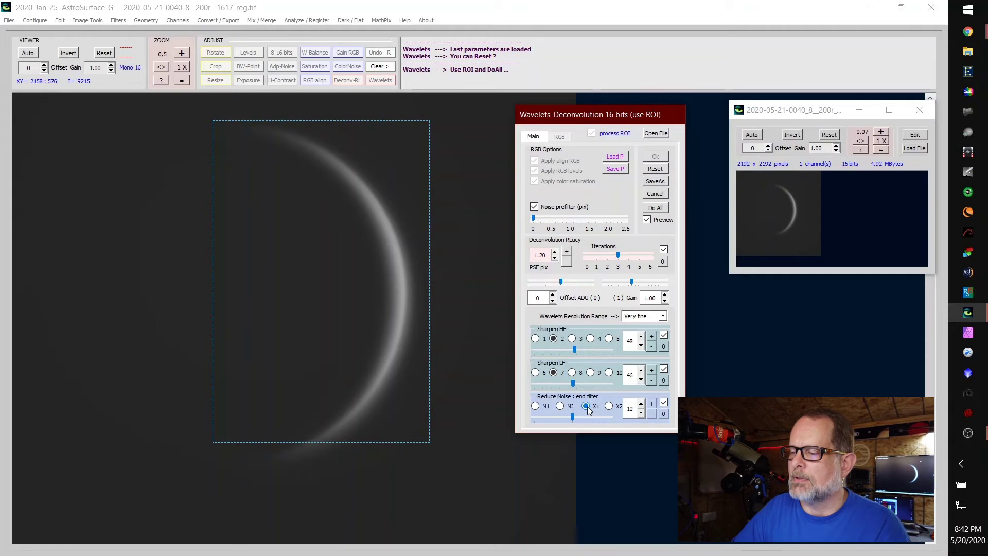
left_click(534, 405)
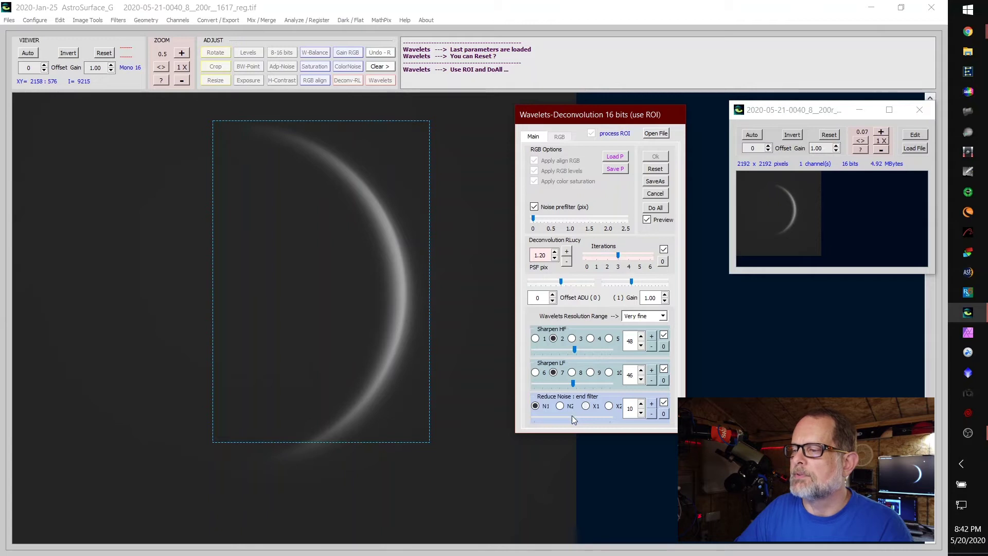
left_click_drag(558, 416, 556, 416)
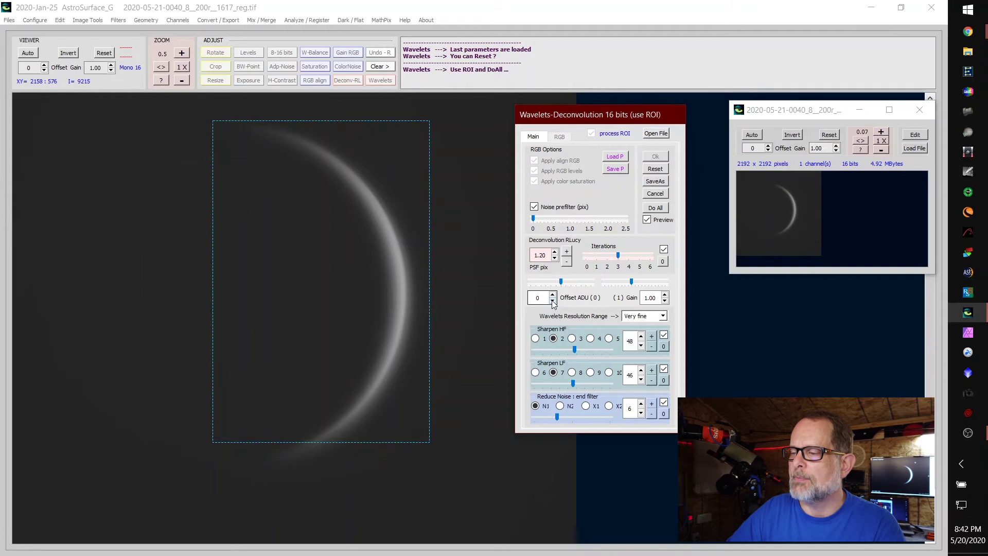
- Lower Offset ADU to -7500, apply with Do All, and move the Wavelets dialog aside
left_click(552, 301)
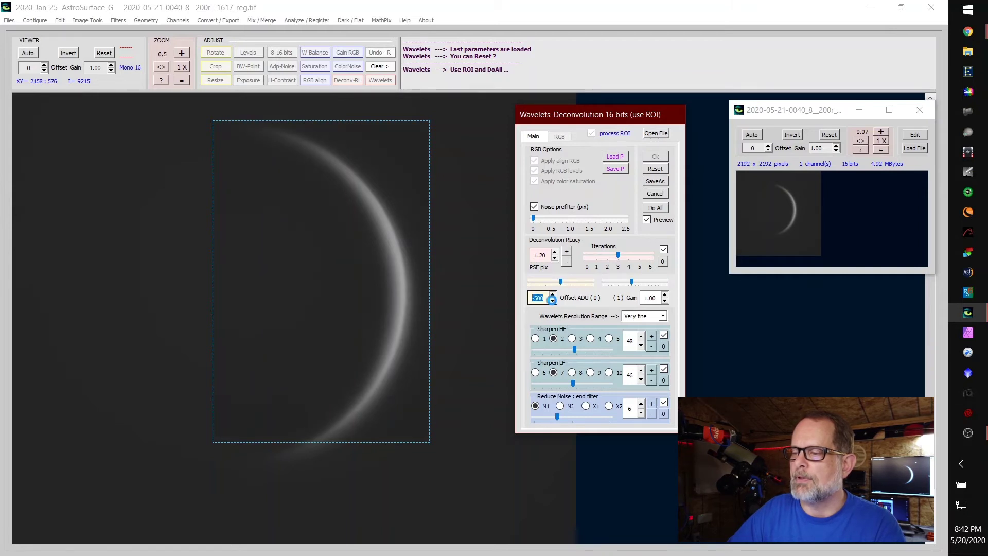
left_click(552, 301)
left_click(552, 300)
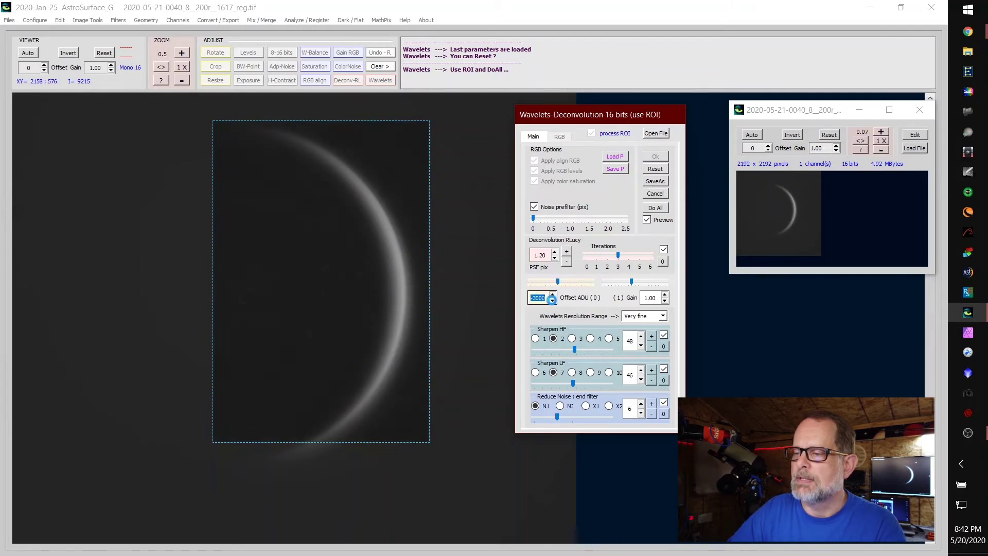
left_click(552, 300)
left_click(552, 300)
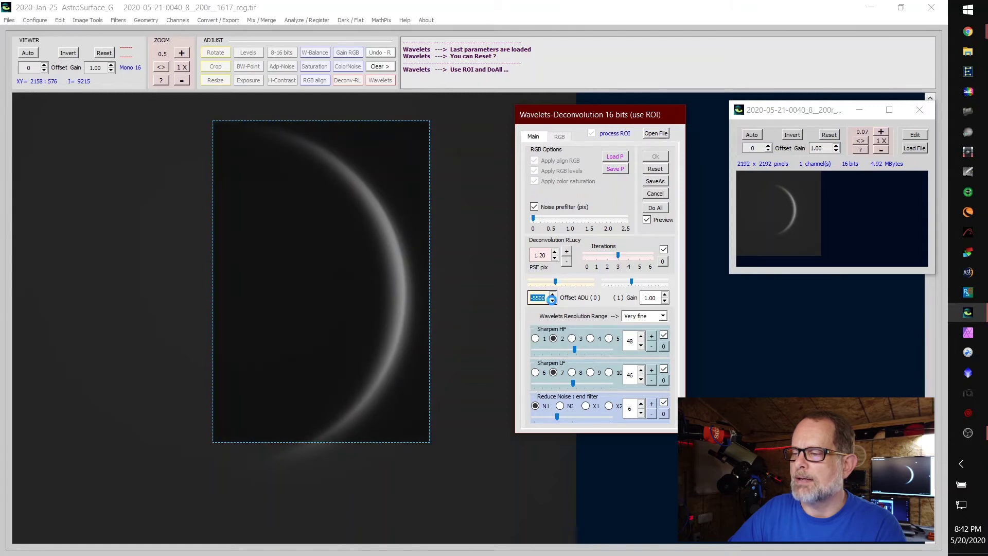
left_click(552, 301)
left_click(552, 301)
left_click(552, 300)
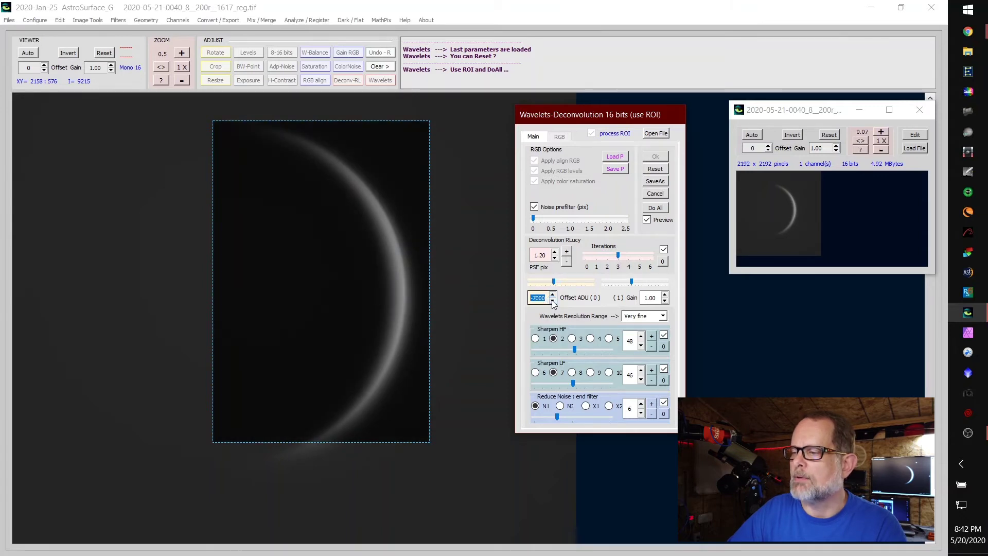
left_click(552, 300)
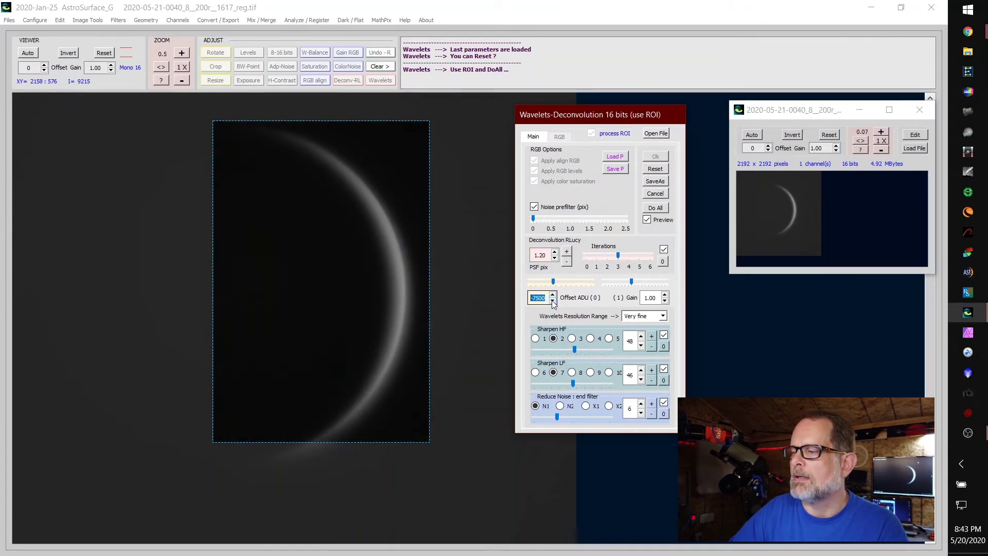
left_click(656, 209)
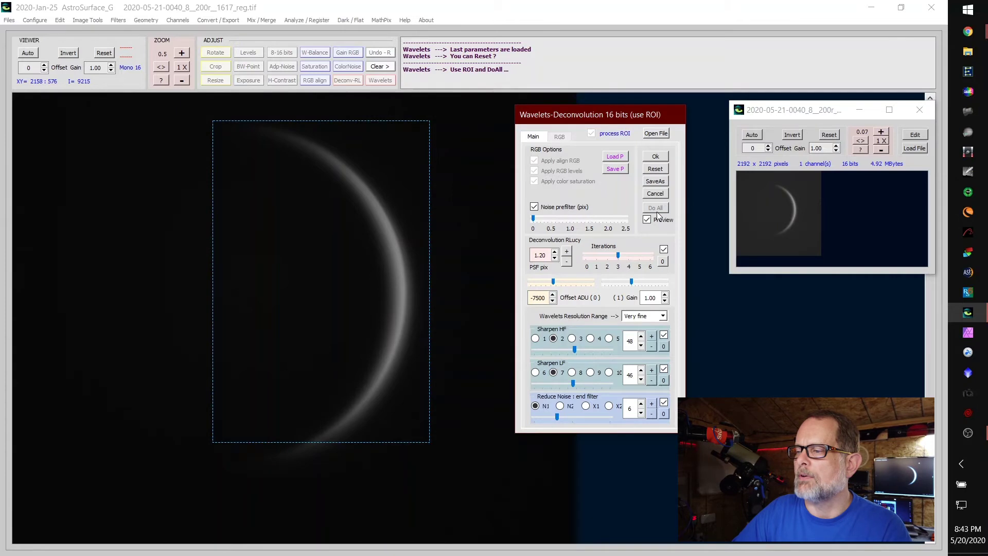
left_click_drag(580, 127, 690, 156)
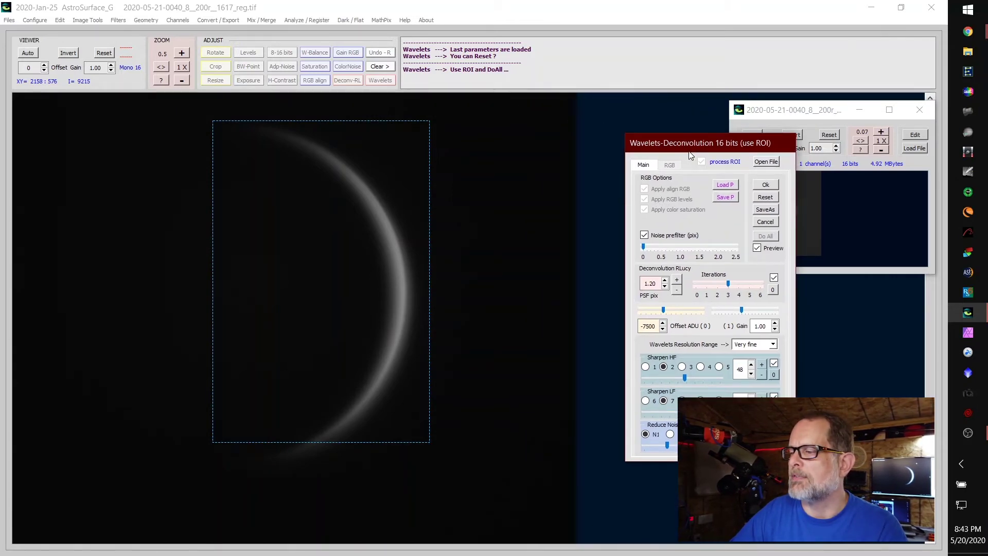
- Save As with file name Venus_IR742 as a TIF in the Venus_IR742_PM2 folder
left_click(766, 210)
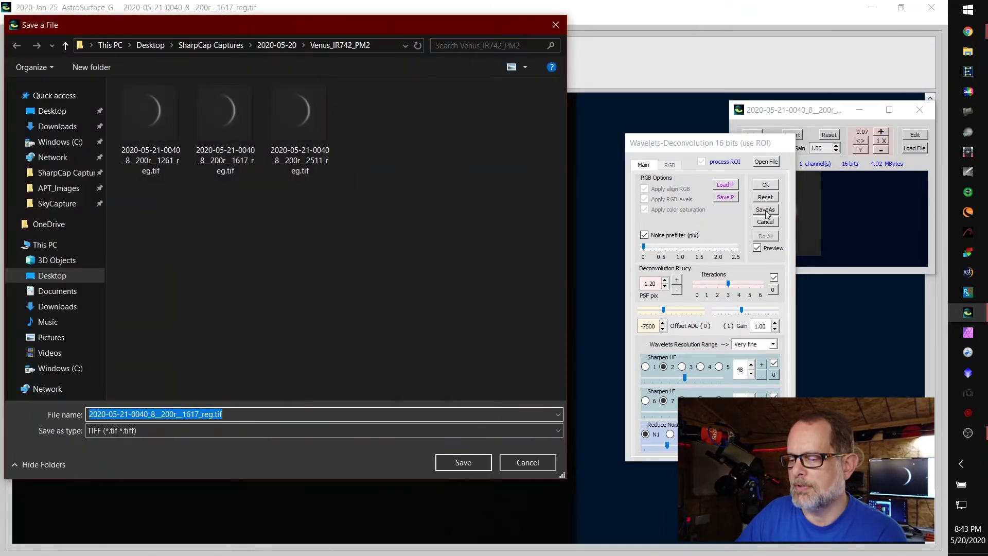
type("Ve")
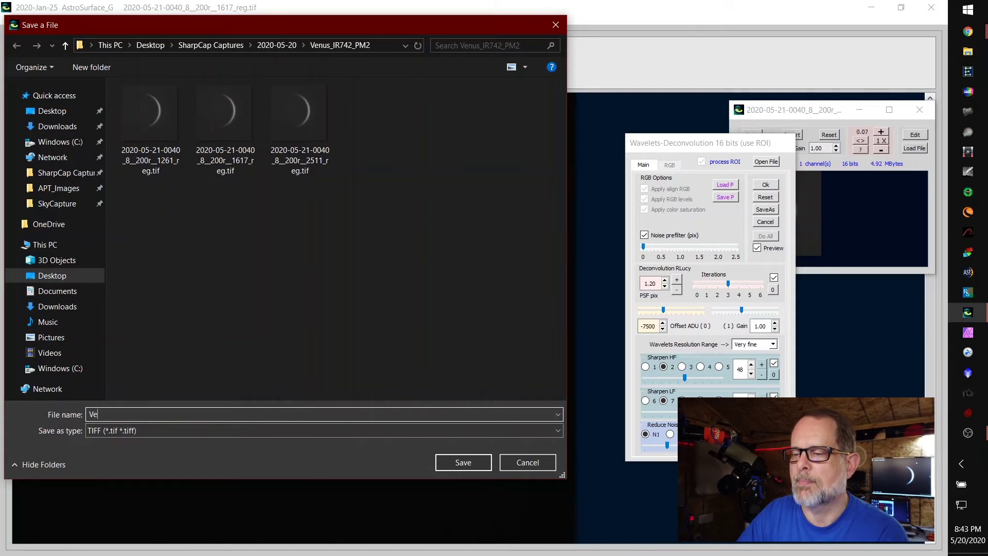
type("nus ")
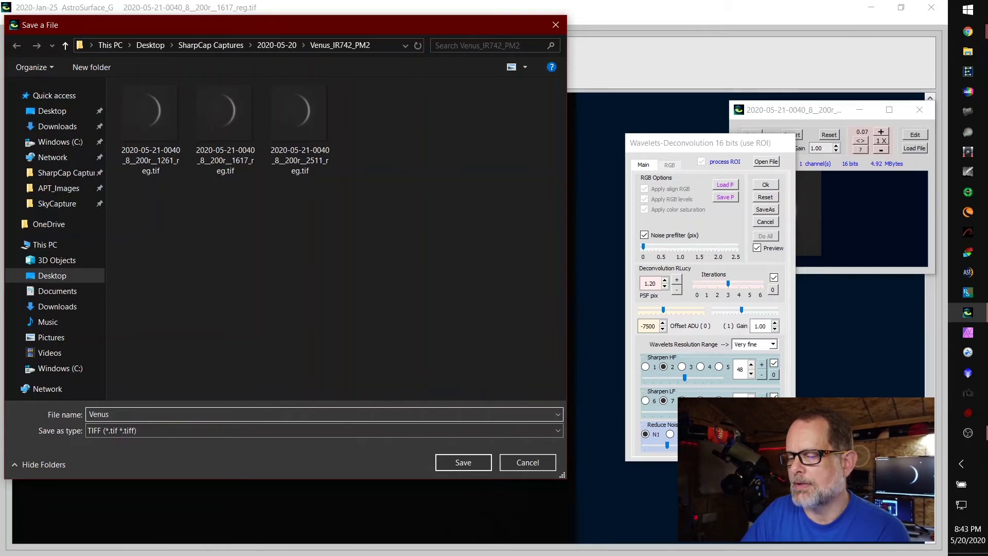
type("_IR")
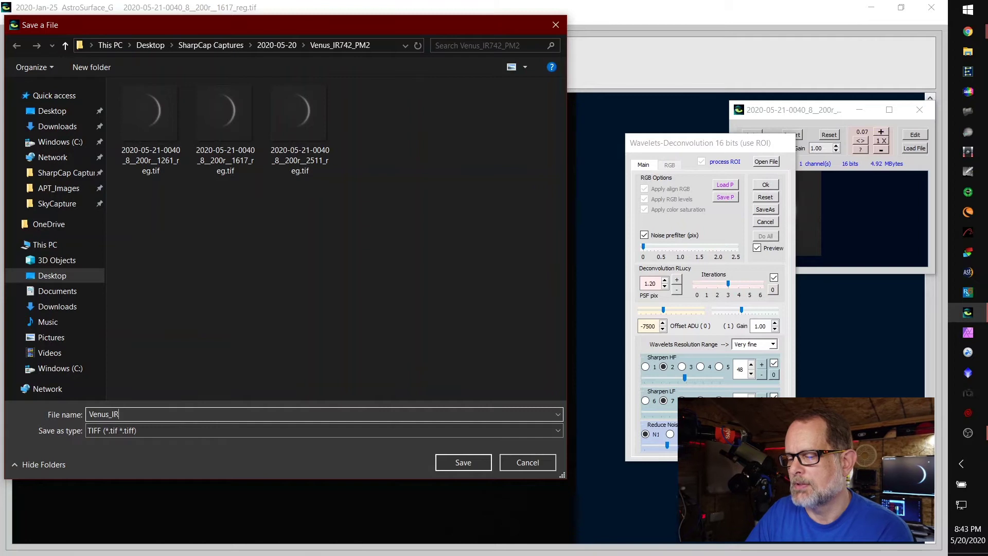
type("742")
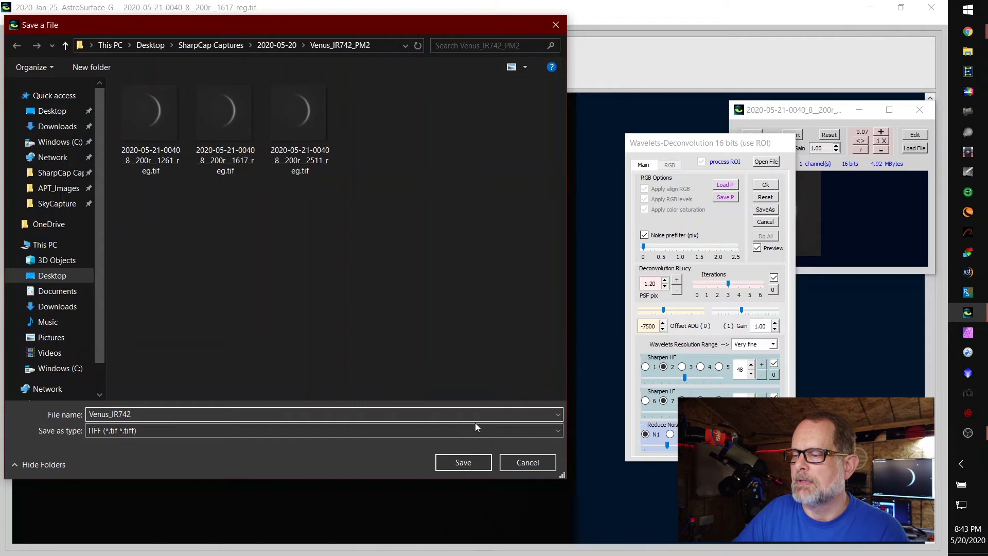
left_click(467, 459)
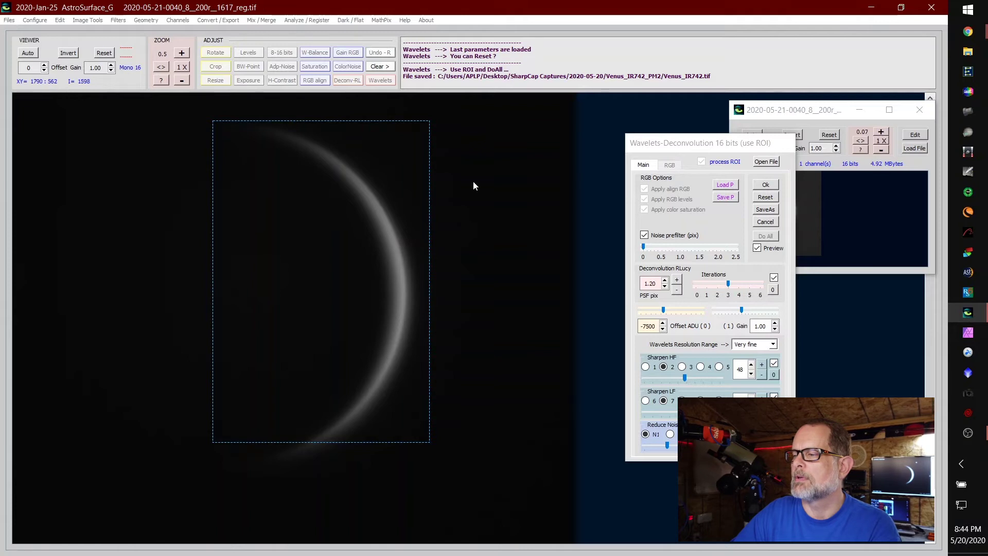
- Cancel the Wavelets dialog and close the Venus image, confirming with Yes
left_click(766, 222)
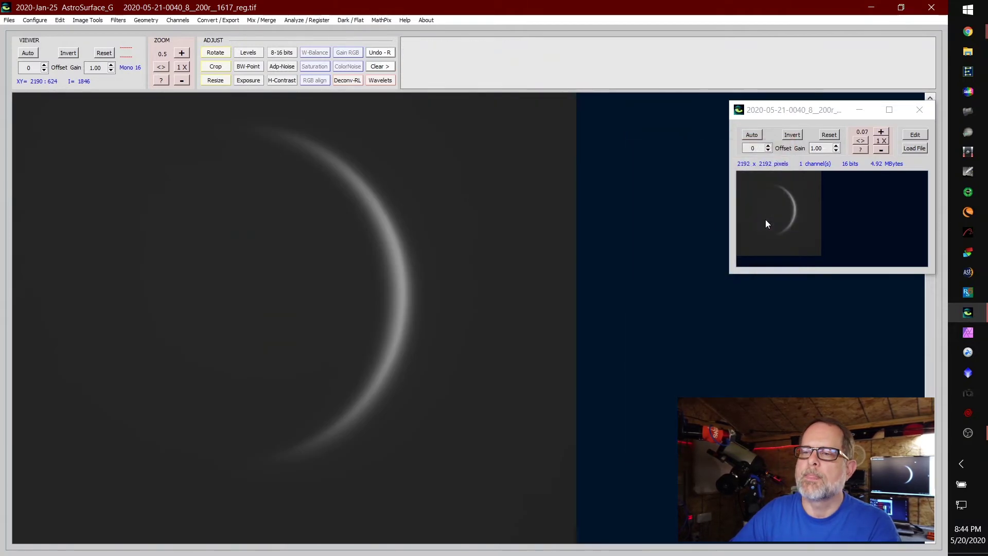
left_click(9, 20)
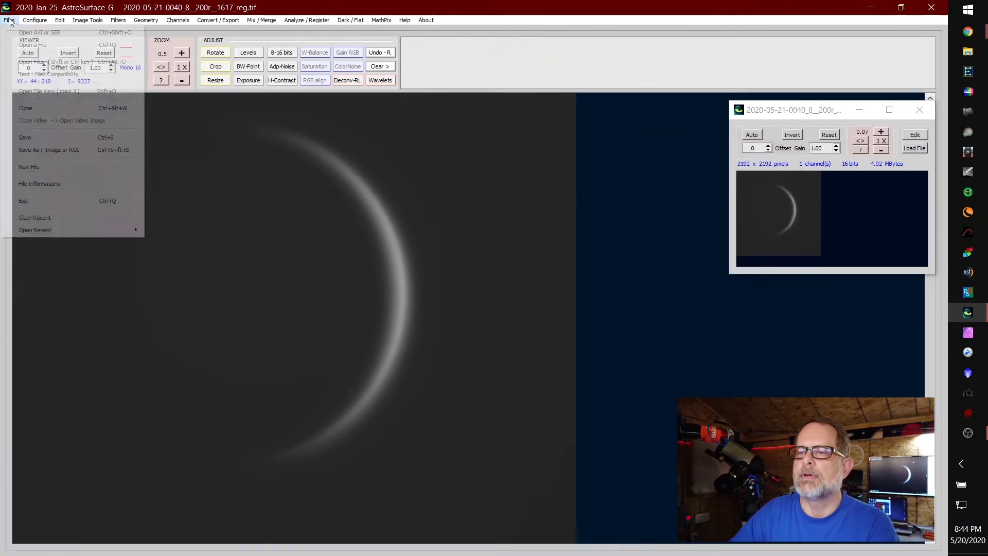
left_click(26, 107)
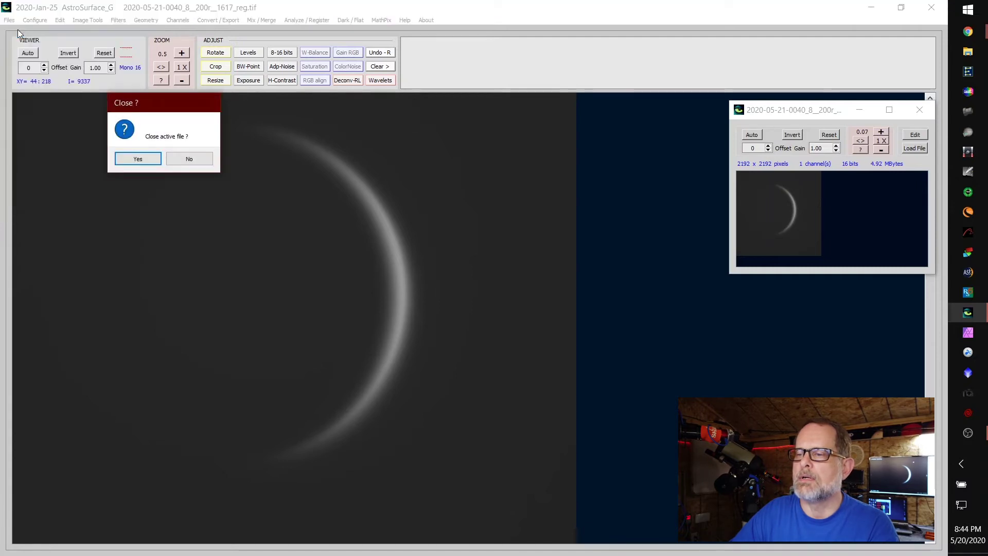
left_click(133, 159)
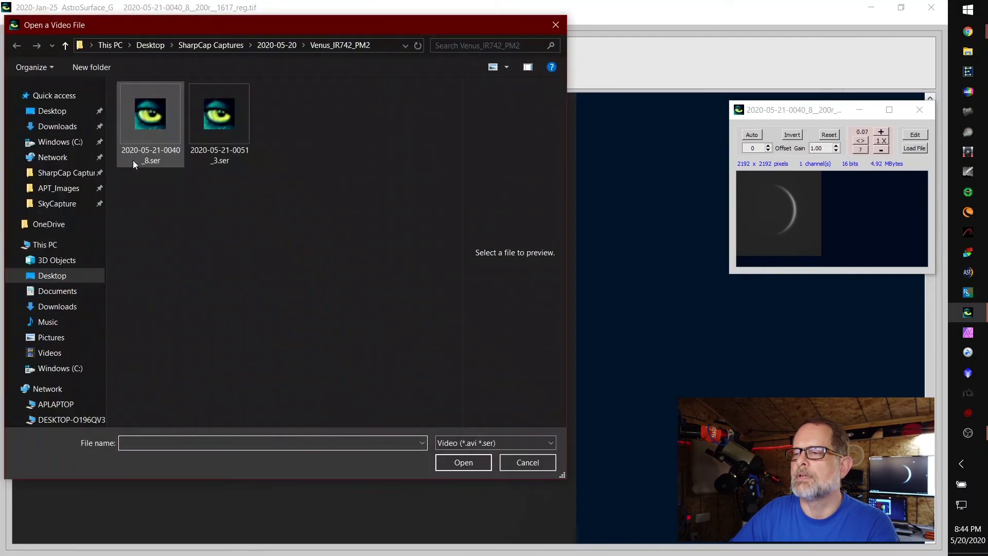
left_click(272, 48)
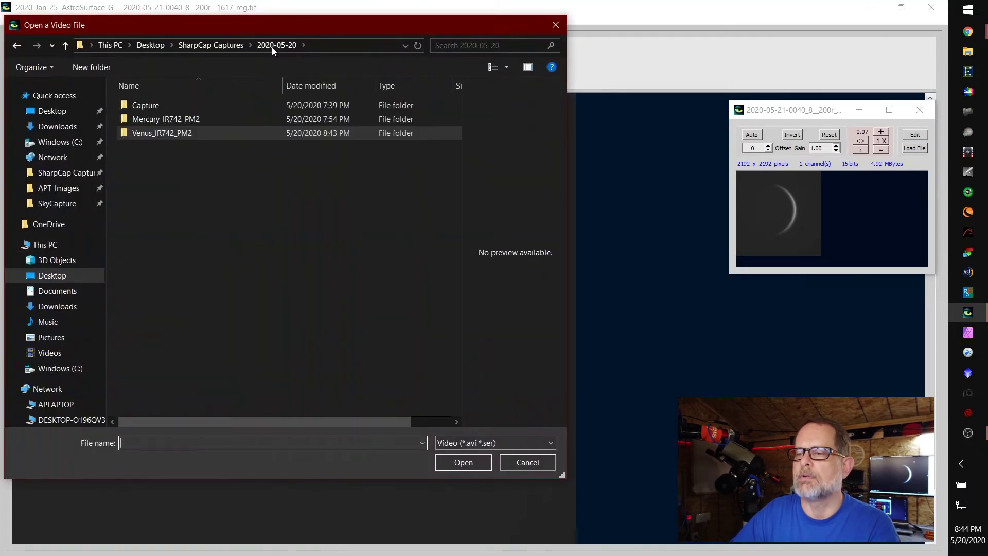
double_click(187, 119)
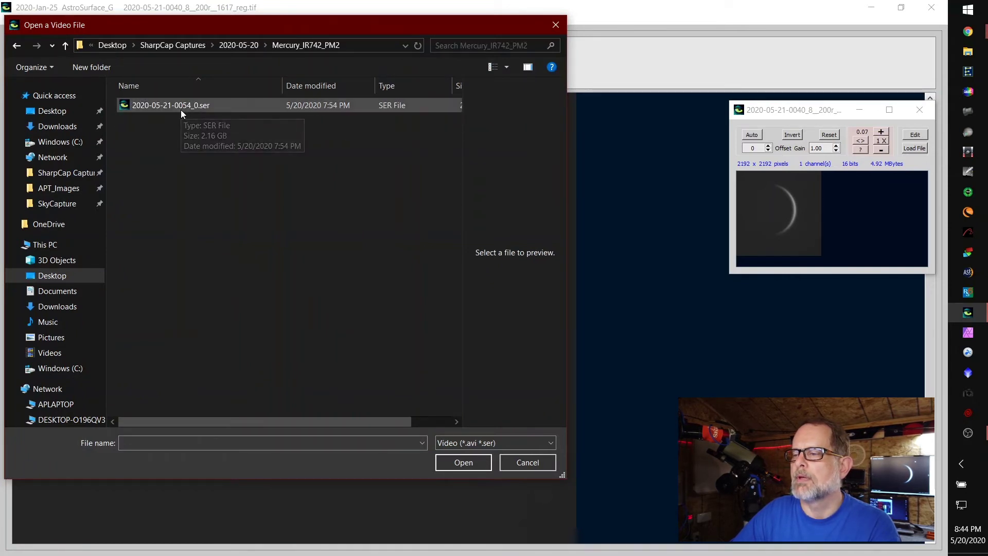
double_click(180, 105)
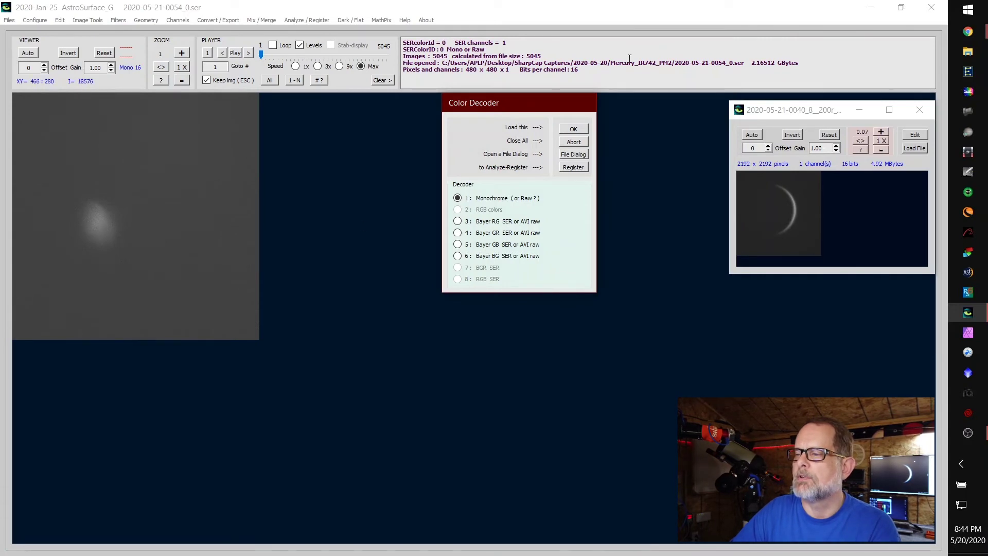
left_click(573, 128)
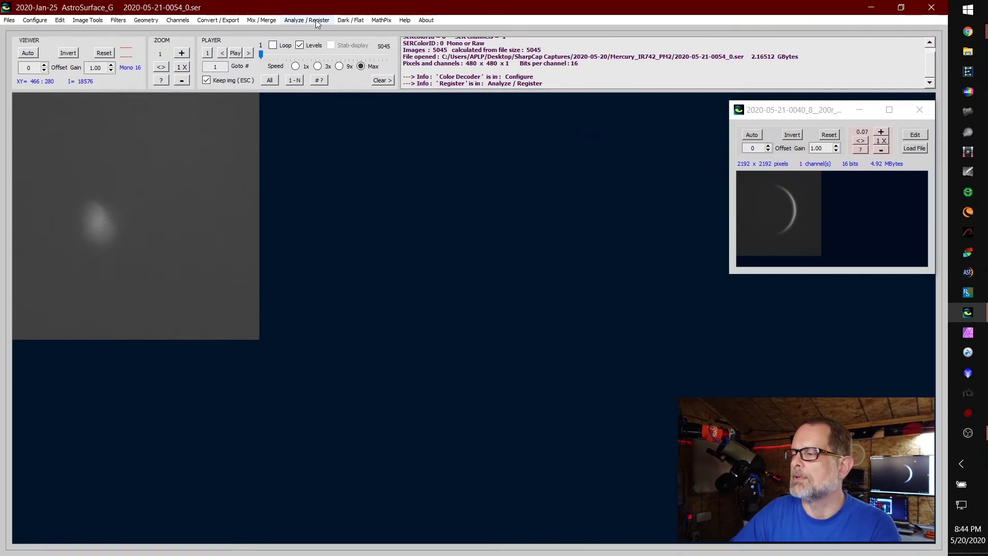
left_click(920, 109)
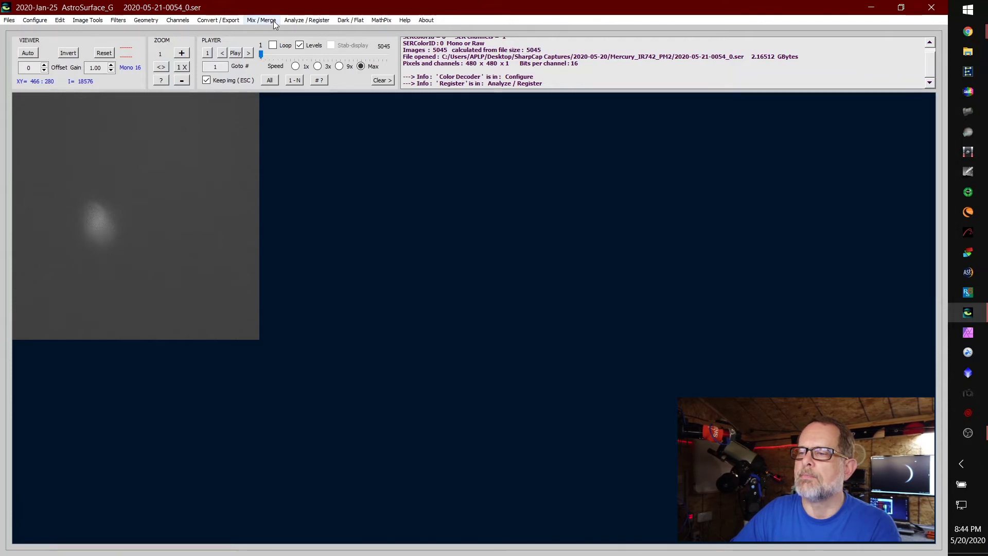
- Start an Analyze - Register project, detect and define Mercury's disk, analyze, and choose Global stacking
left_click(307, 22)
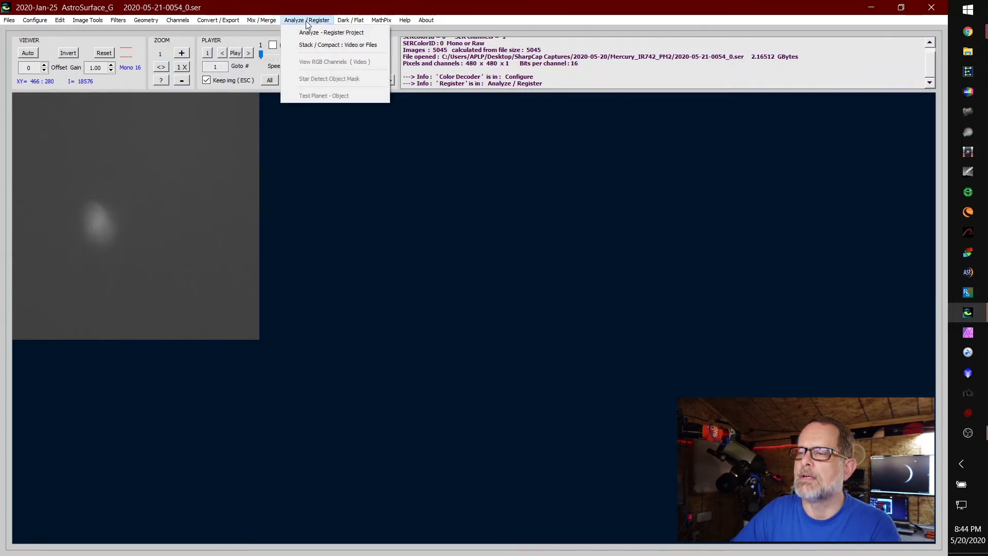
left_click(316, 34)
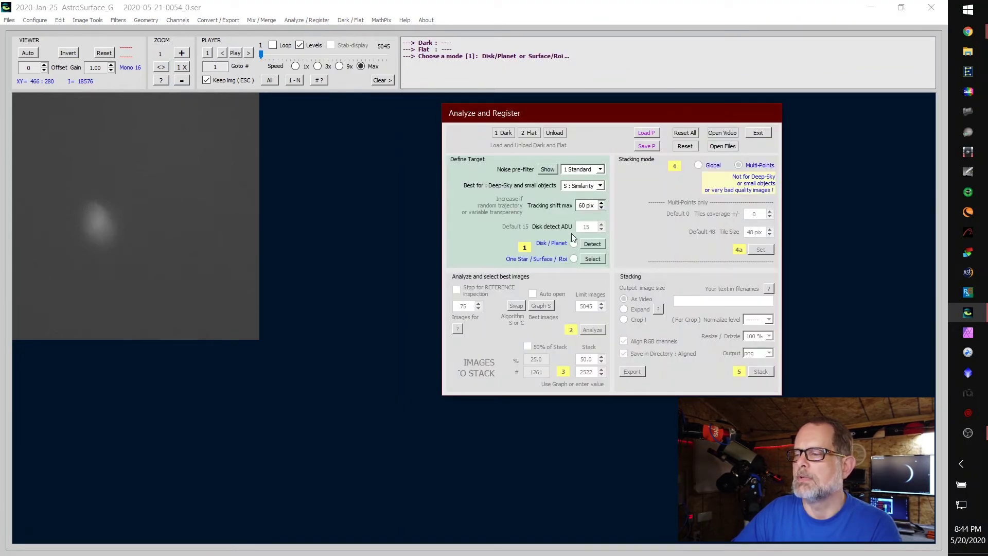
left_click(594, 247)
double_click(100, 217)
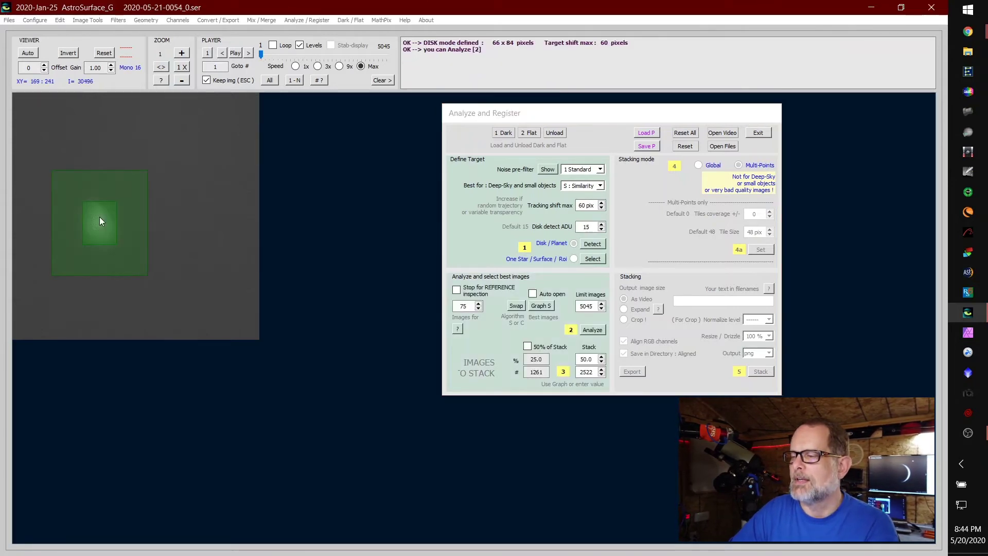
left_click(593, 330)
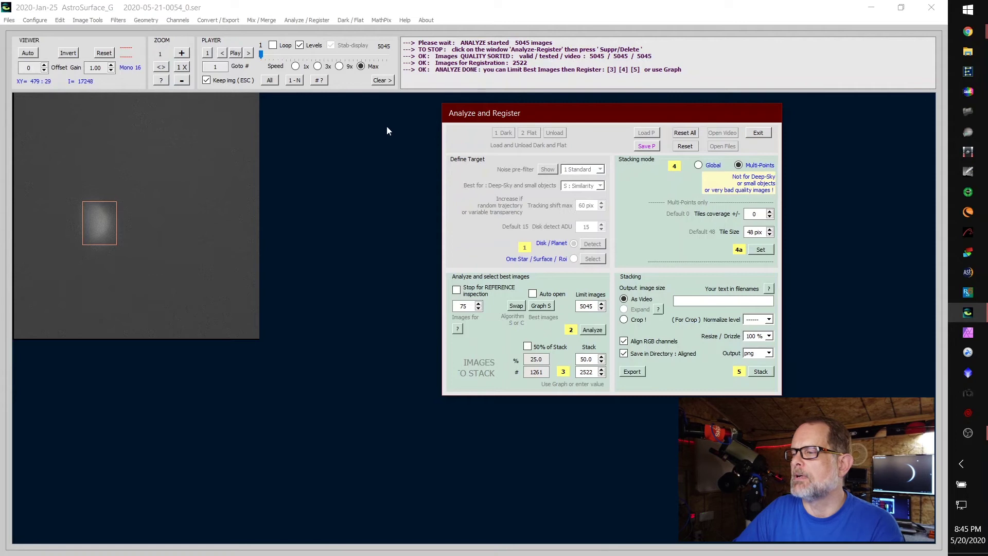
left_click(699, 165)
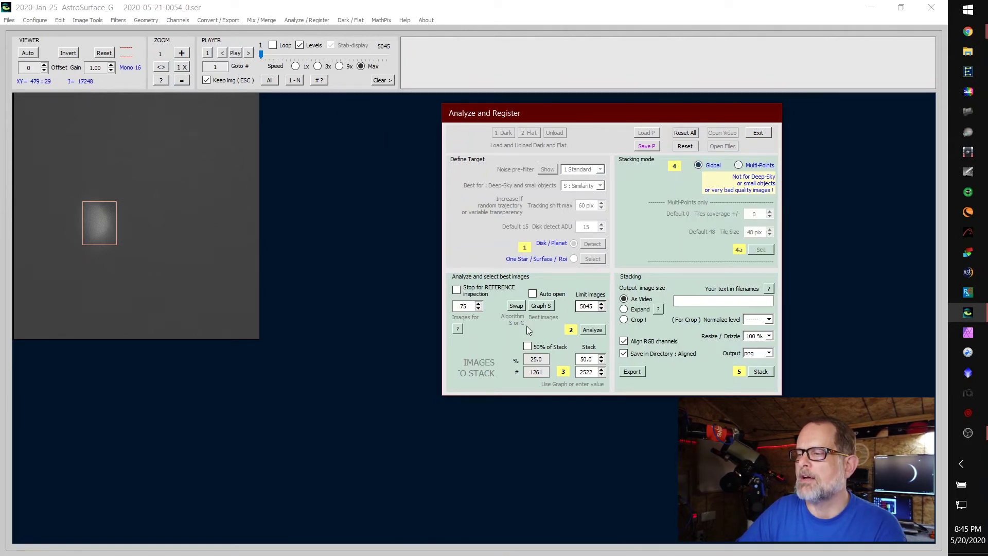
- Limit stacking to the best 765 frames (15.2%) and disable Align RGB channels and aligned-frame saving
left_click(538, 307)
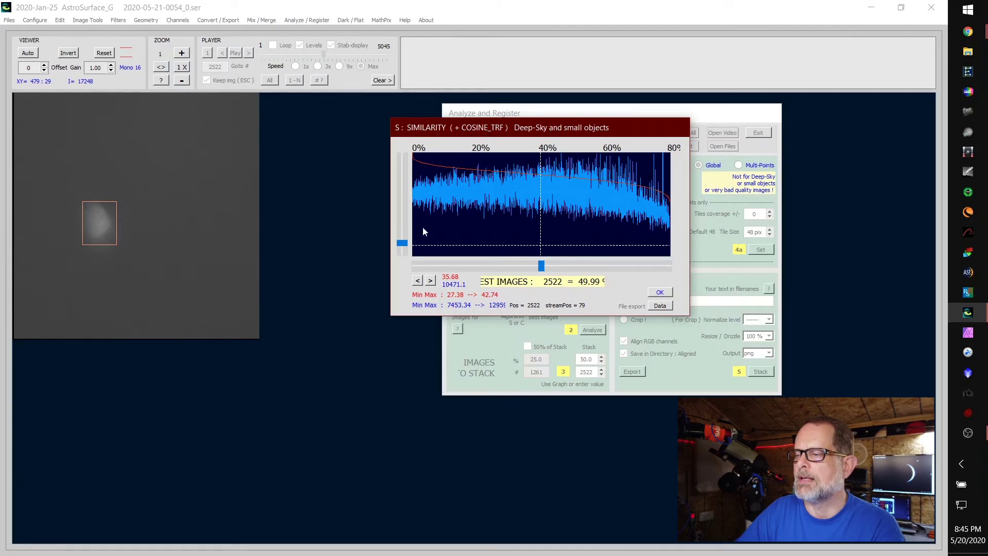
left_click_drag(402, 247, 399, 187)
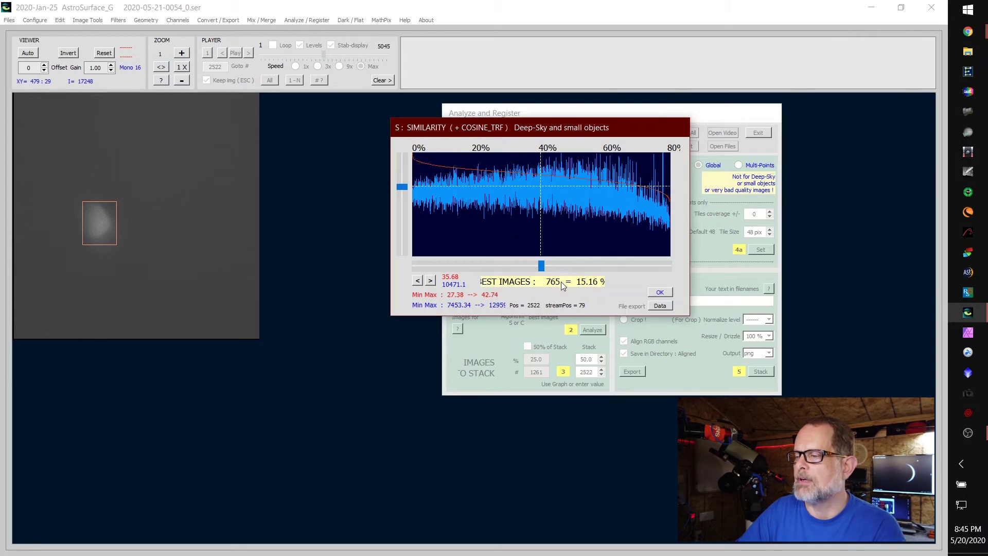
left_click(661, 293)
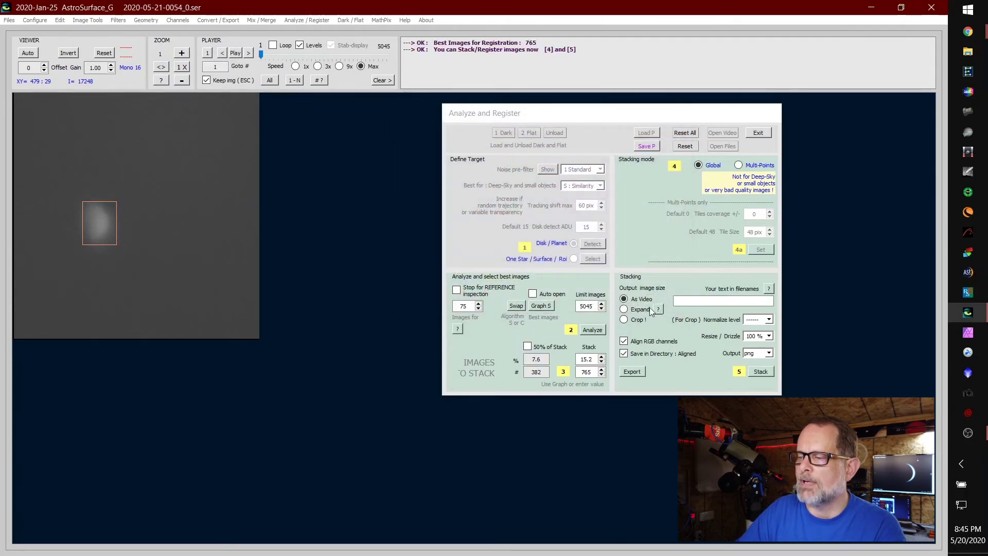
left_click(623, 341)
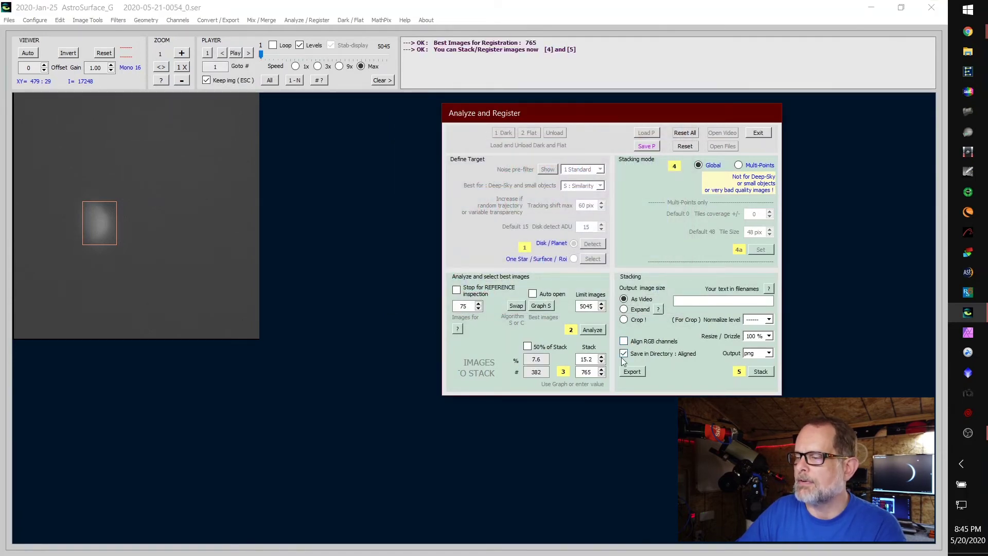
left_click(623, 353)
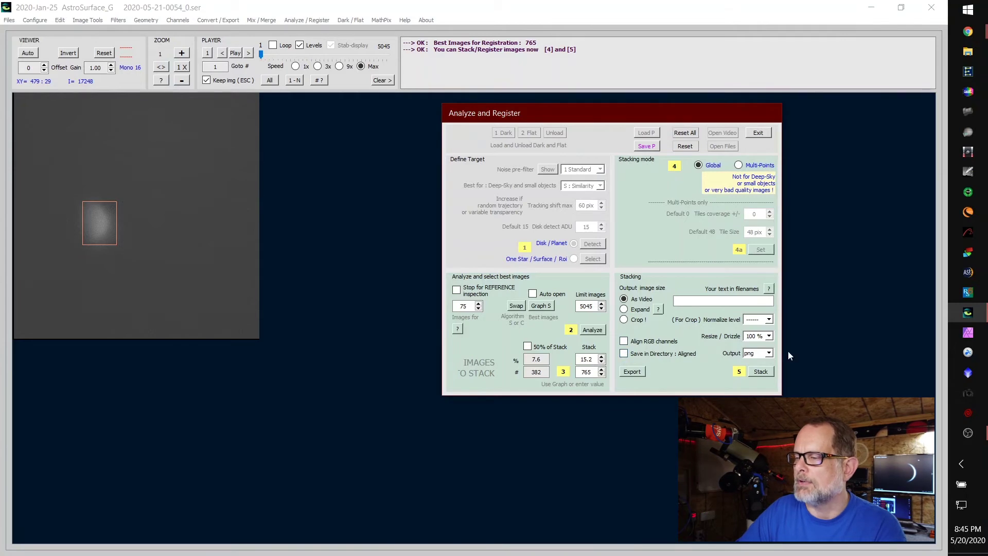
left_click(768, 352)
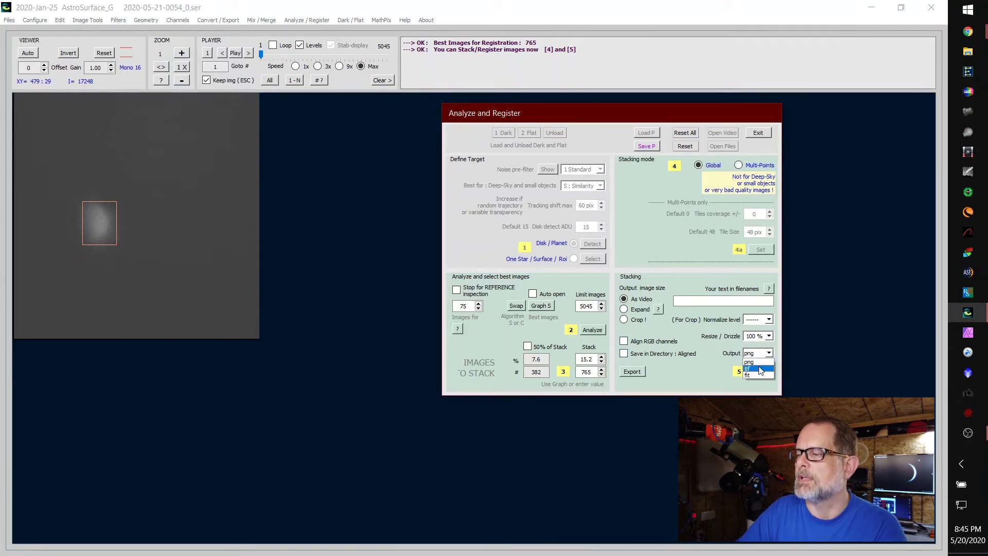
- Set Output to tif and Resize / Drizzle to Dz 1.5
left_click(759, 369)
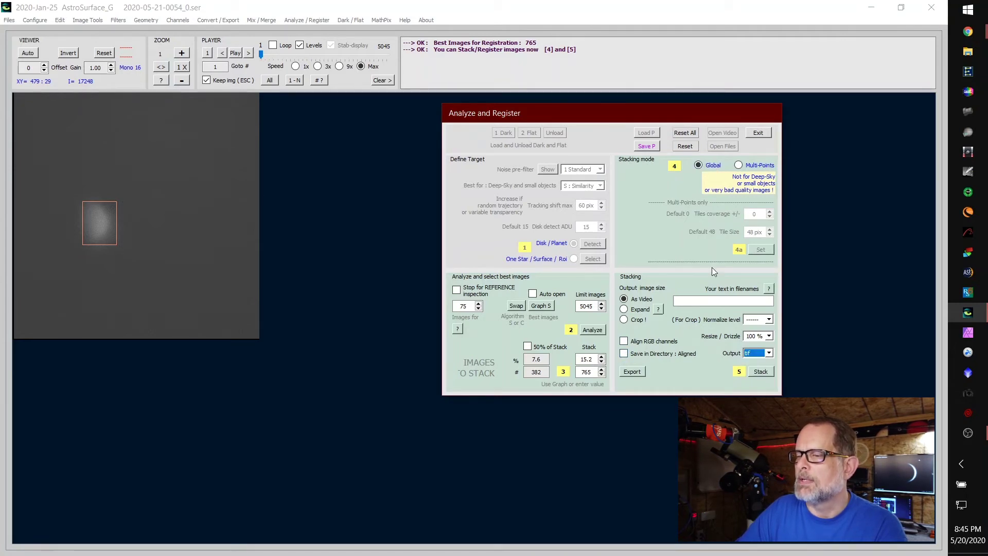
left_click(758, 338)
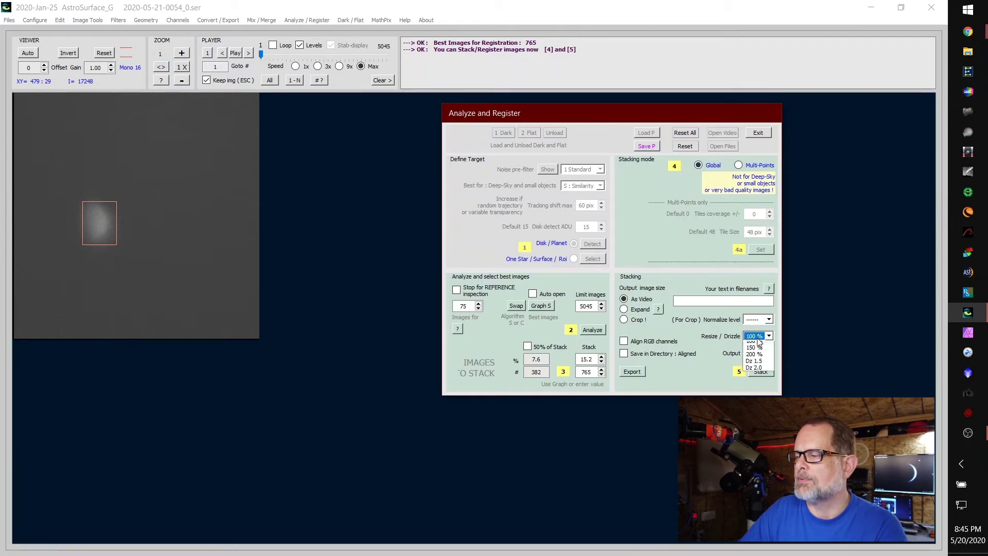
left_click(760, 365)
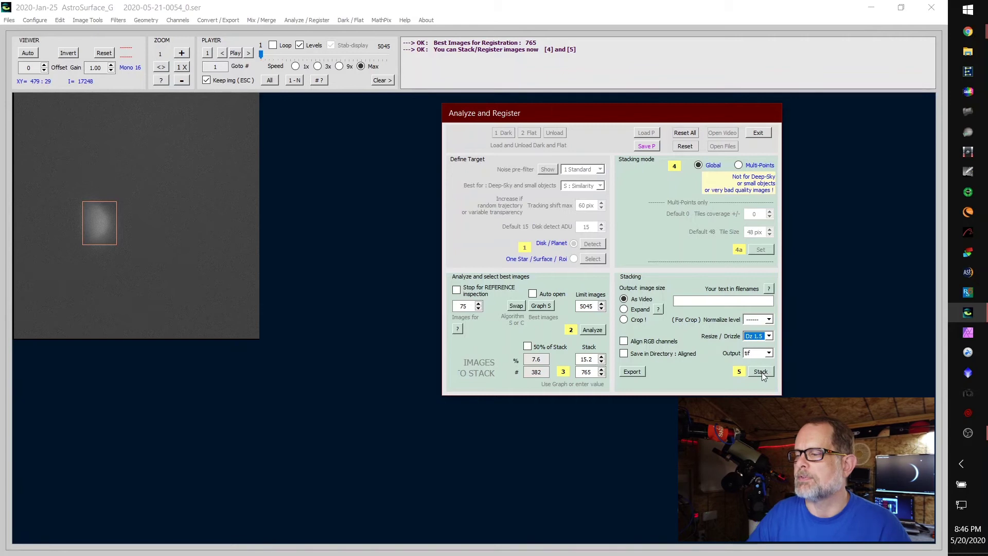
left_click(761, 372)
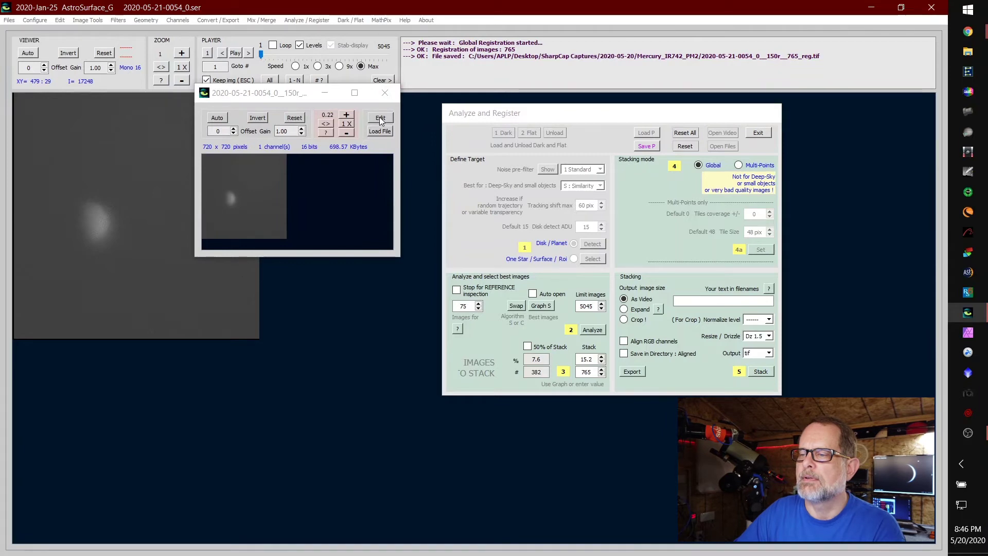
left_click(381, 118)
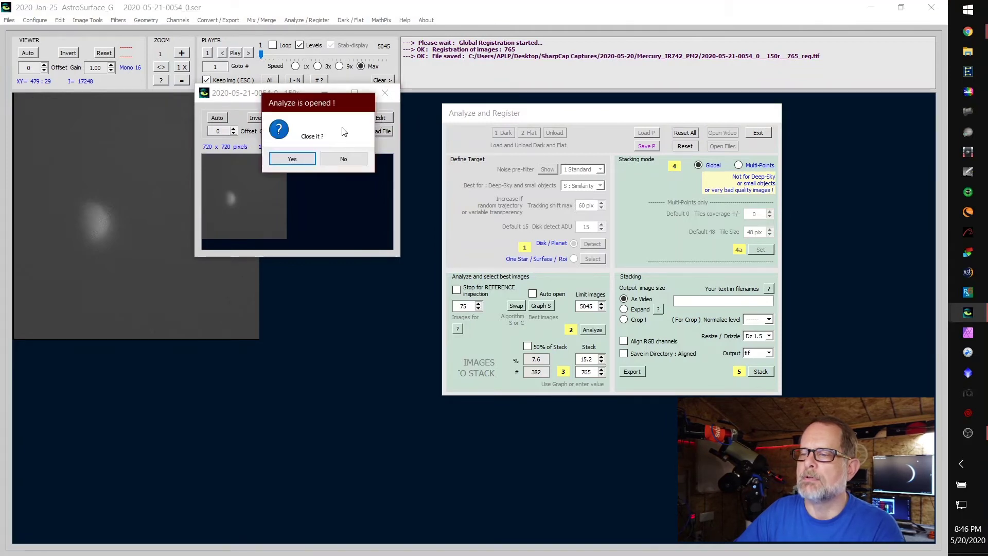
left_click(304, 157)
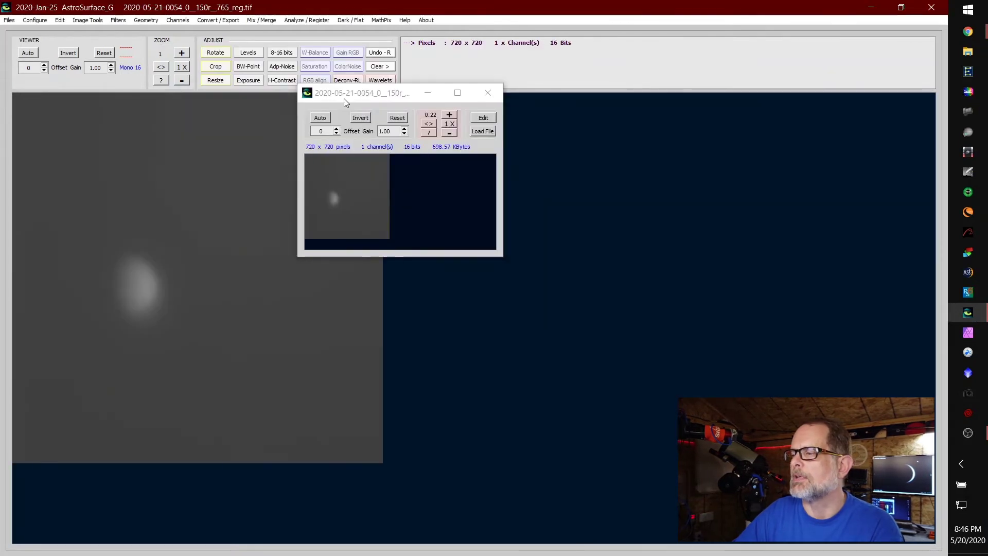
left_click_drag(345, 101, 784, 54)
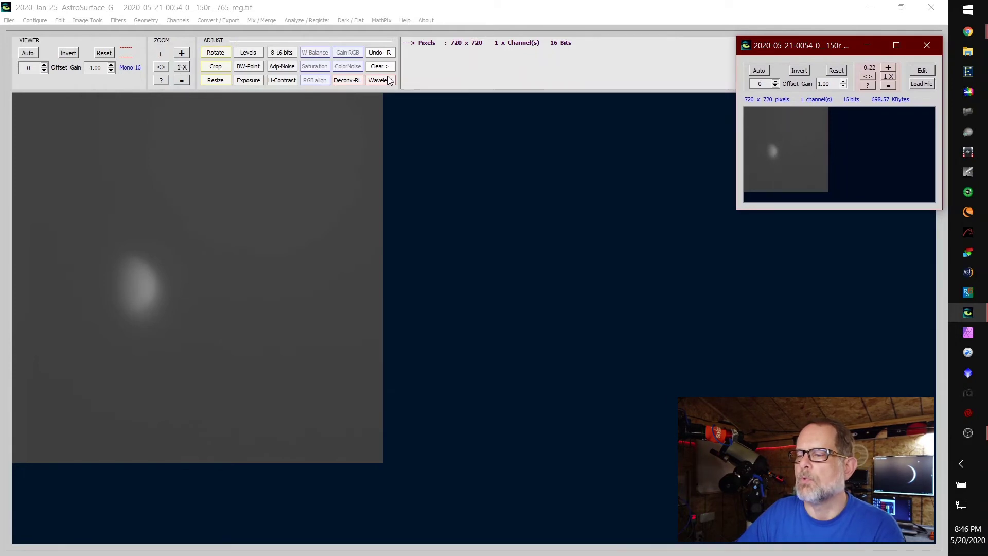
- Reset the wavelet parameters and set high-frequency sharpening to 90 on layer 8
left_click(381, 81)
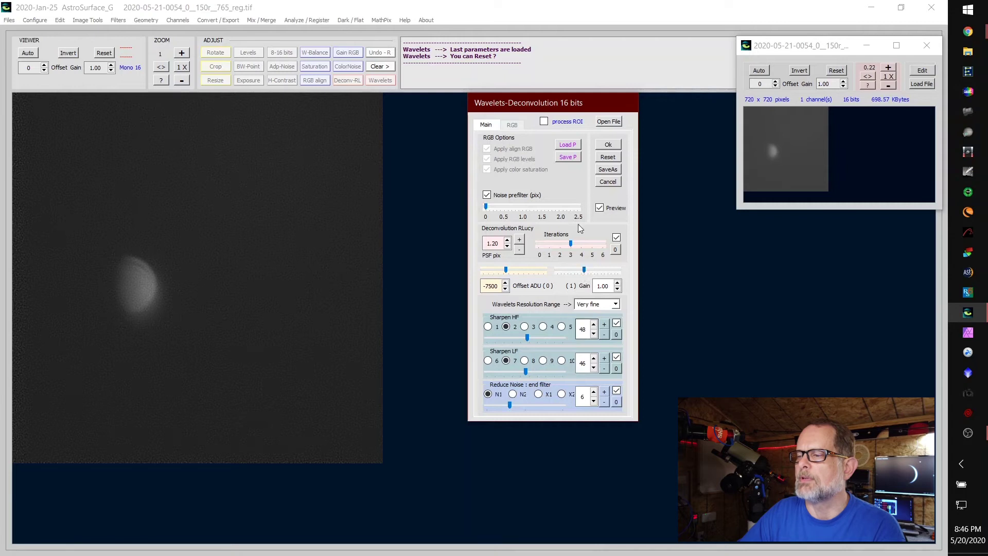
left_click(606, 161)
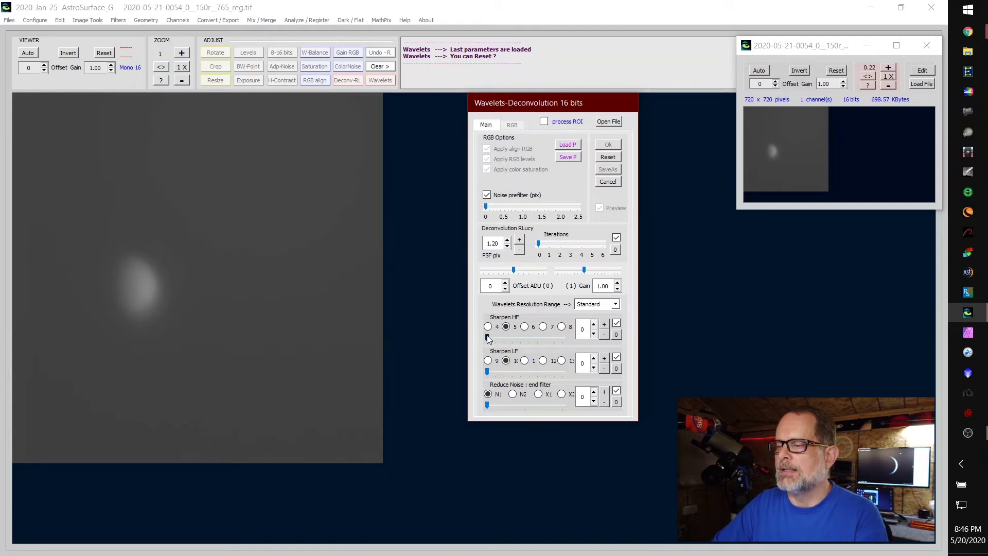
left_click_drag(554, 339, 579, 338)
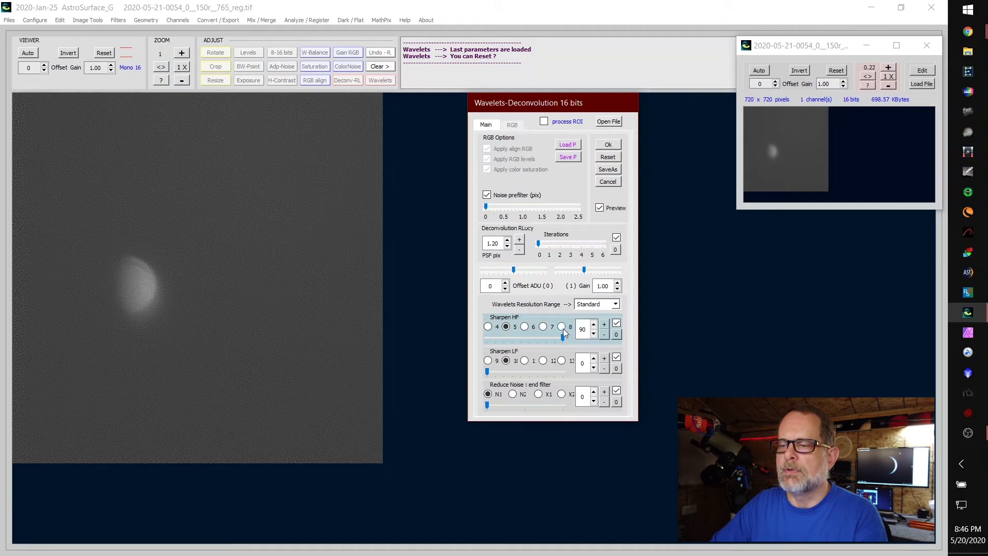
left_click(561, 327)
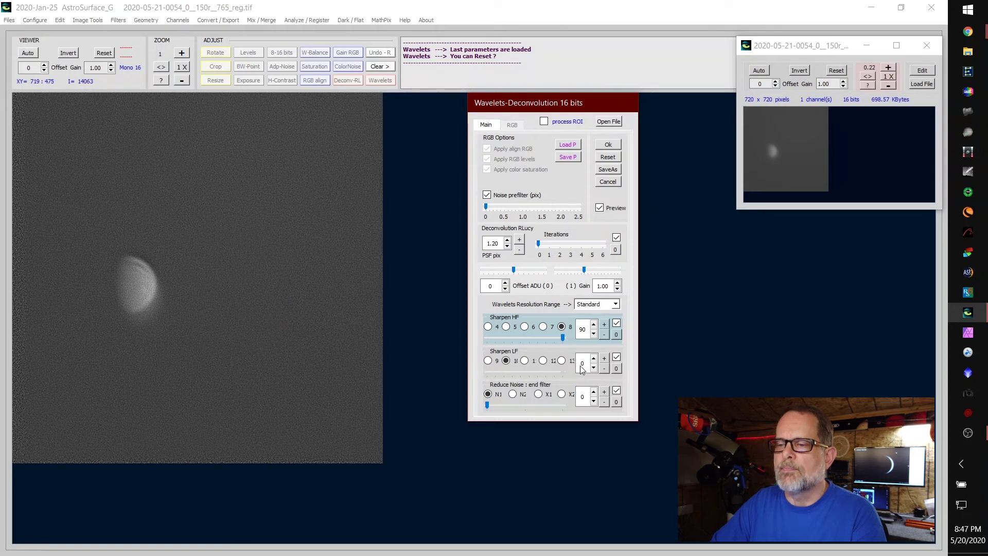
- Set low-frequency sharpening to 41 on layer 12 and noise reduction to 10
left_click(562, 360)
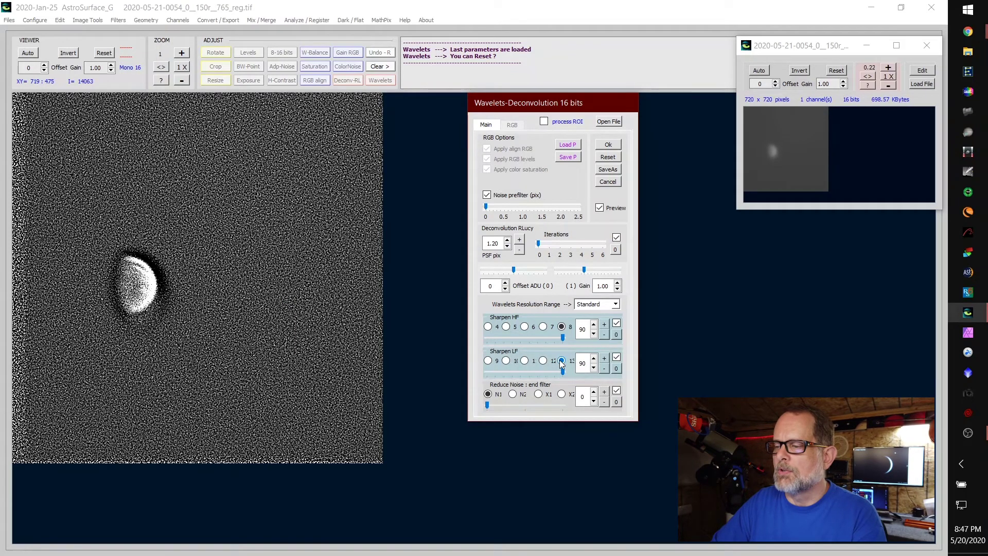
left_click(523, 369)
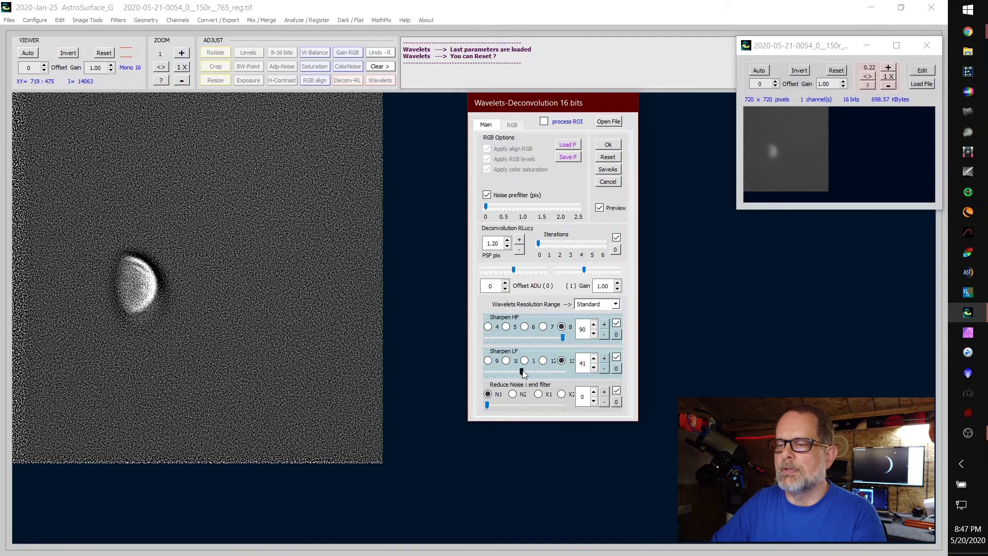
left_click(544, 361)
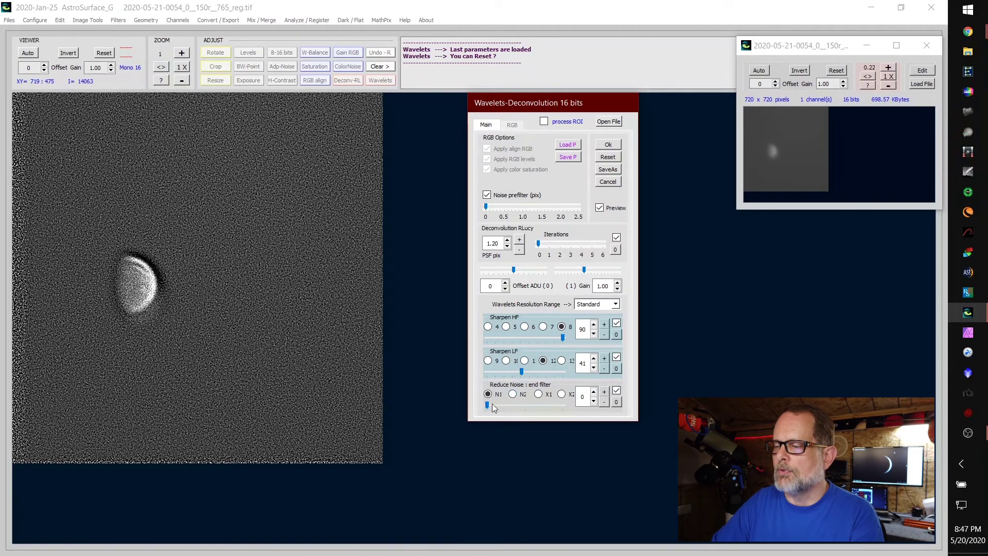
left_click_drag(488, 407, 526, 398)
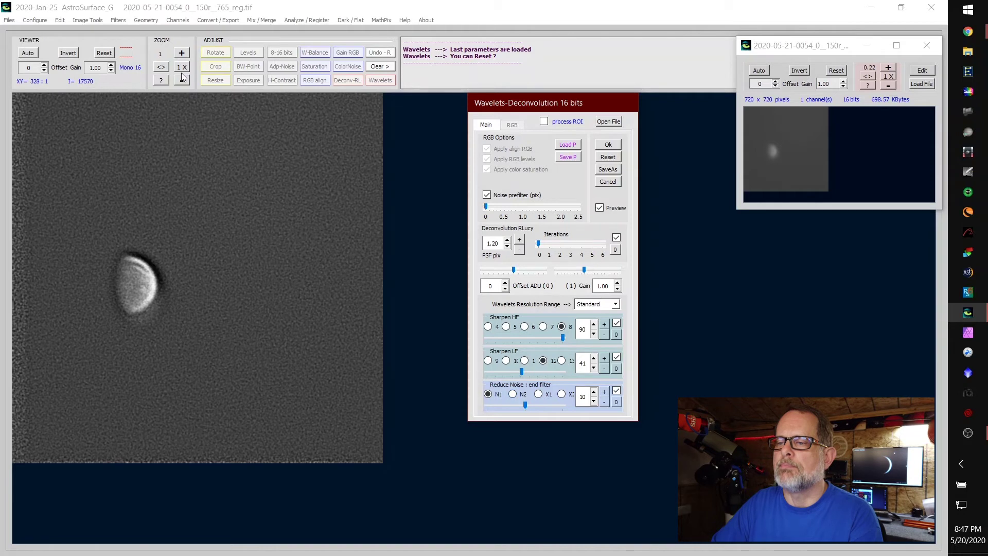
- Zoom the preview to 2× and switch noise reduction to the N2 filter
left_click(182, 53)
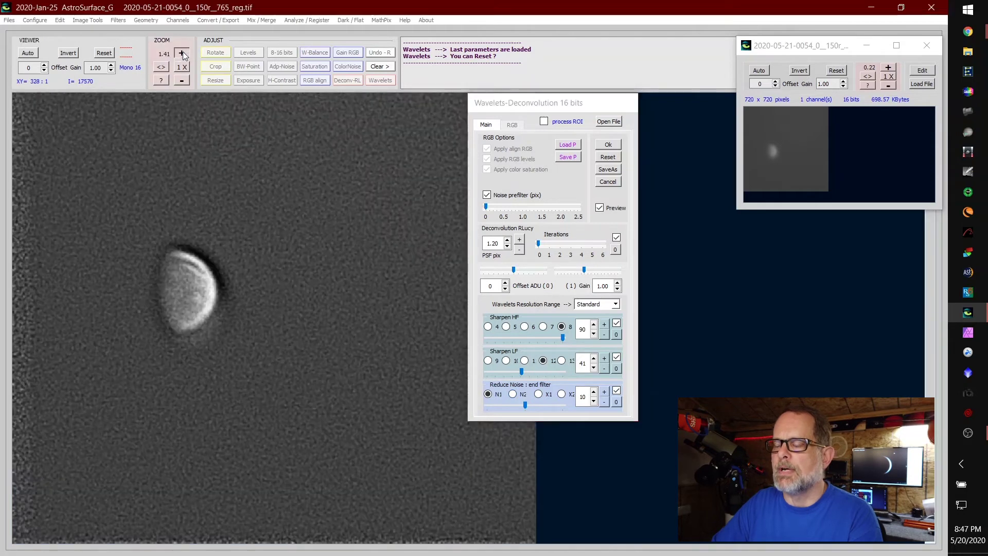
left_click(182, 53)
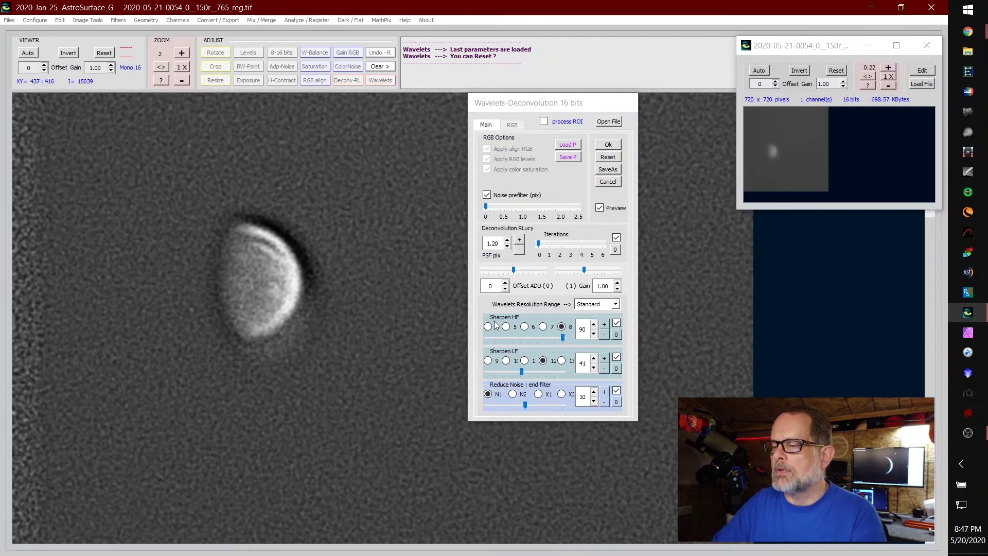
left_click(512, 393)
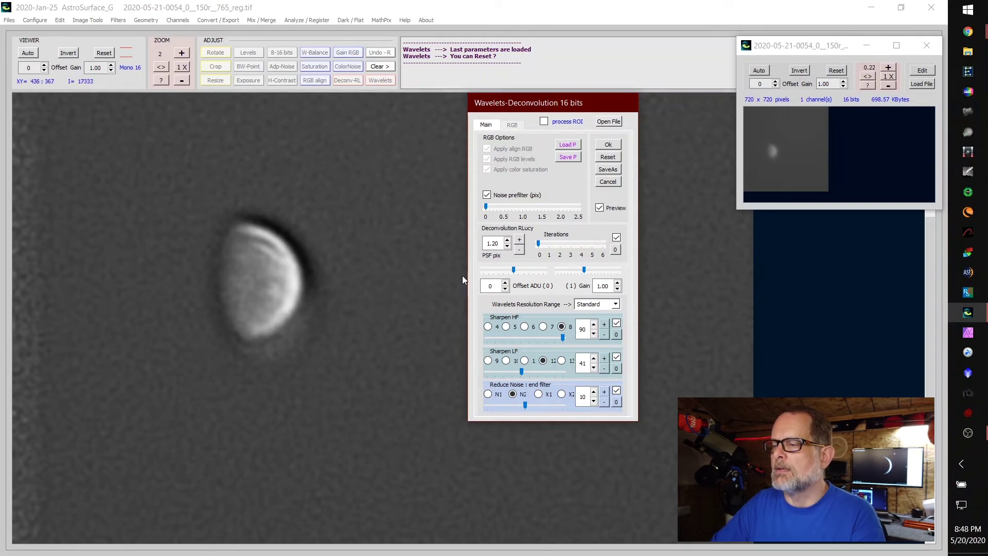
left_click(519, 251)
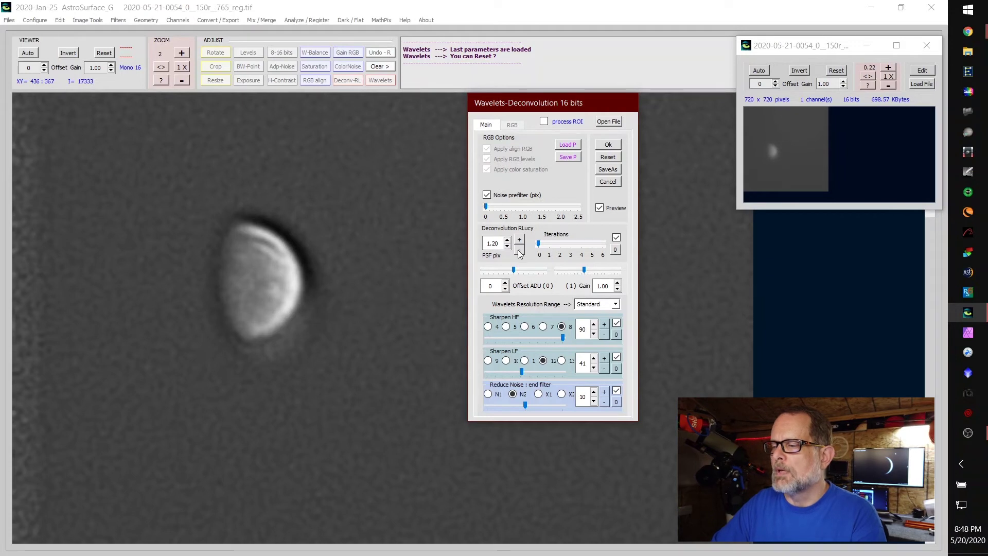
- Settle low-frequency sharpening on layer 11, set about 3 deconvolution iterations, and adjust the noise prefilter
left_click(616, 358)
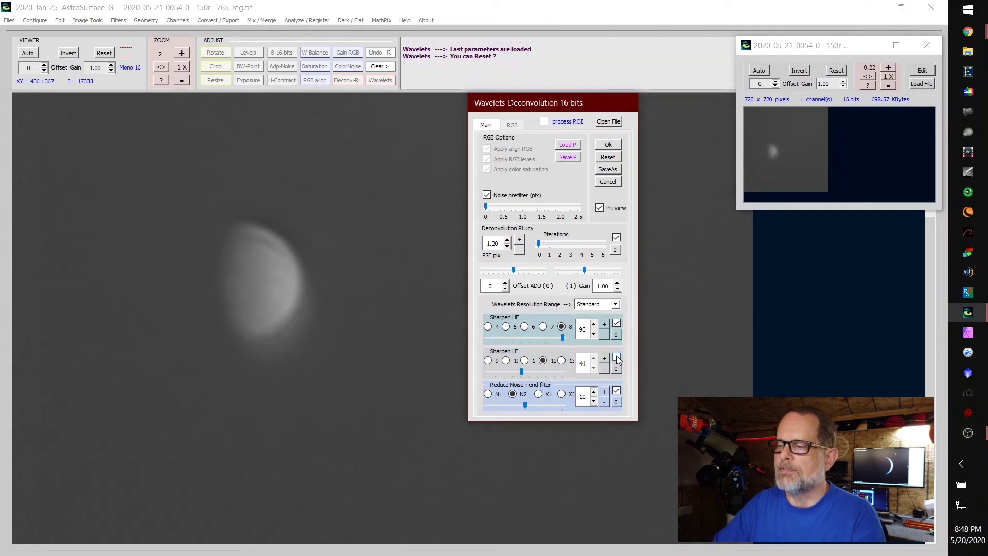
left_click(617, 358)
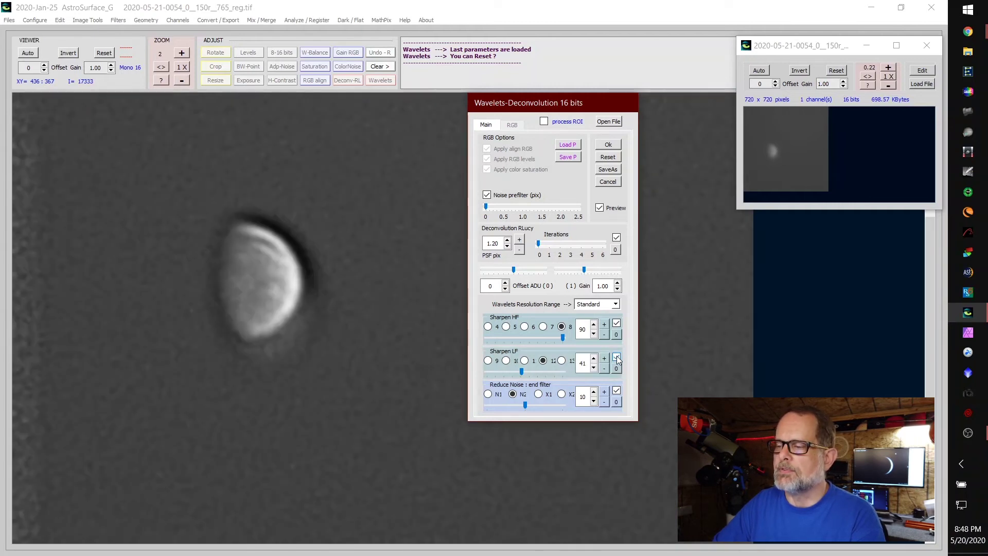
left_click(525, 362)
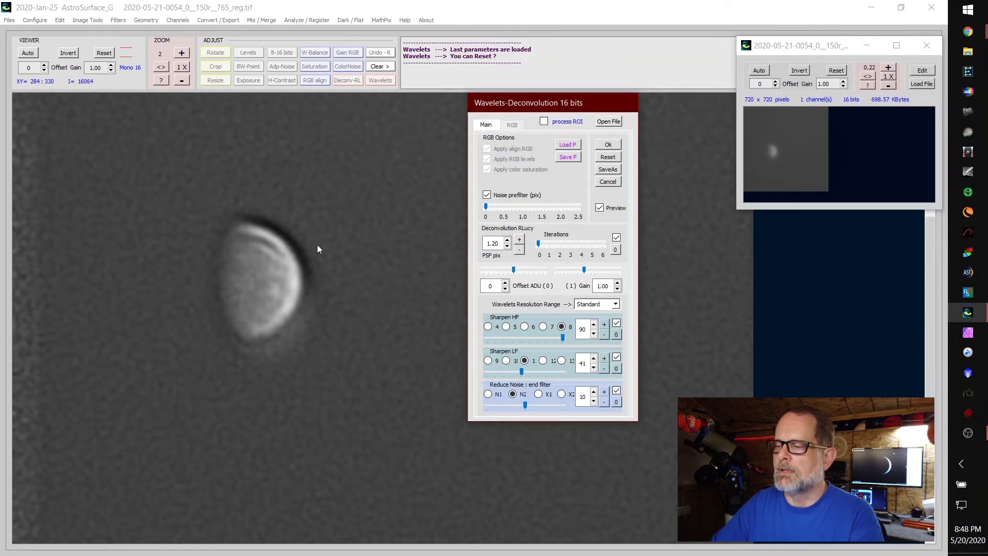
left_click(506, 361)
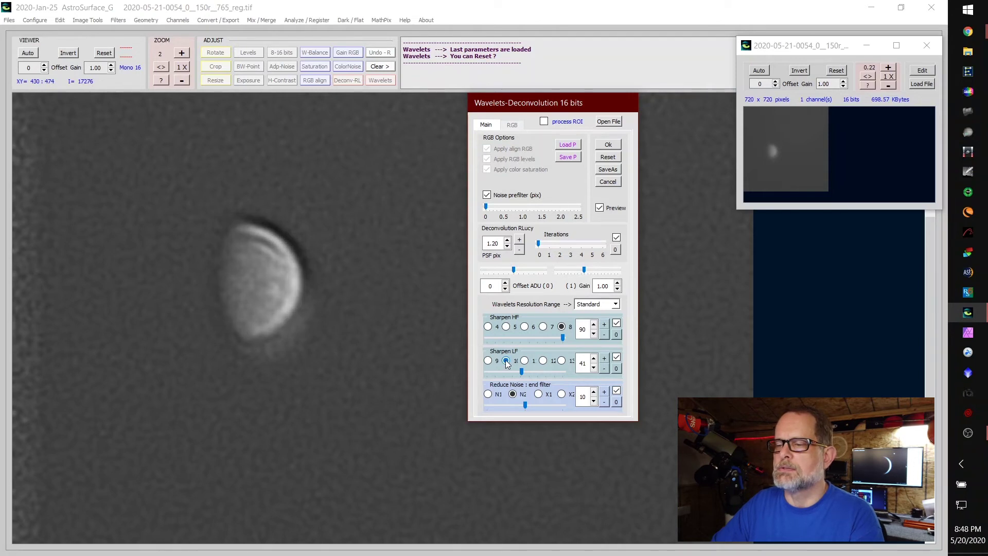
left_click(524, 360)
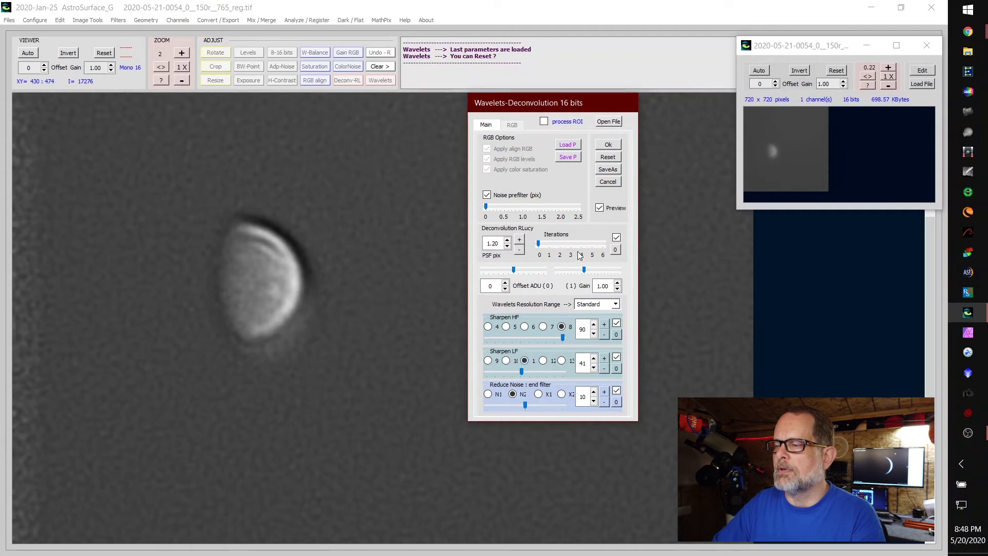
left_click_drag(540, 251, 575, 248)
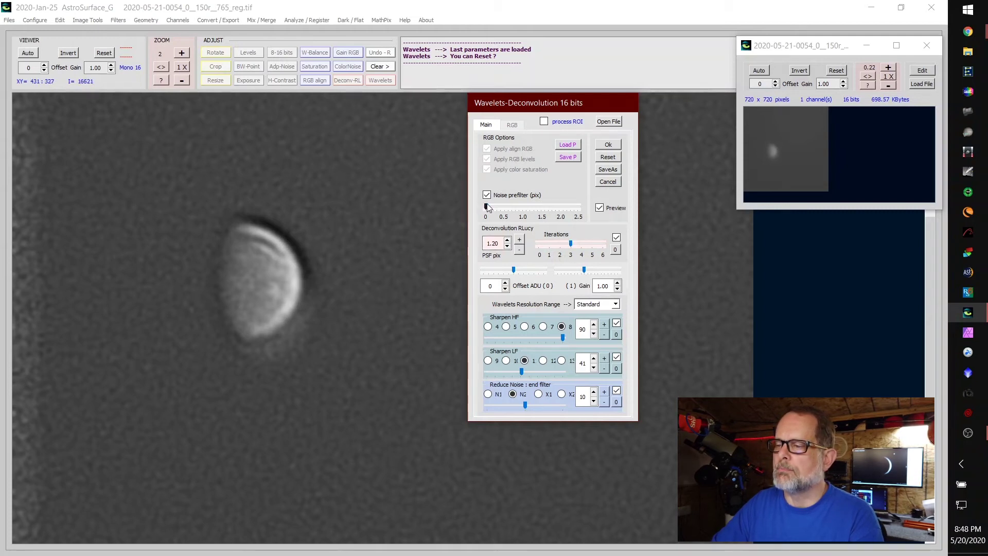
left_click_drag(511, 204, 523, 204)
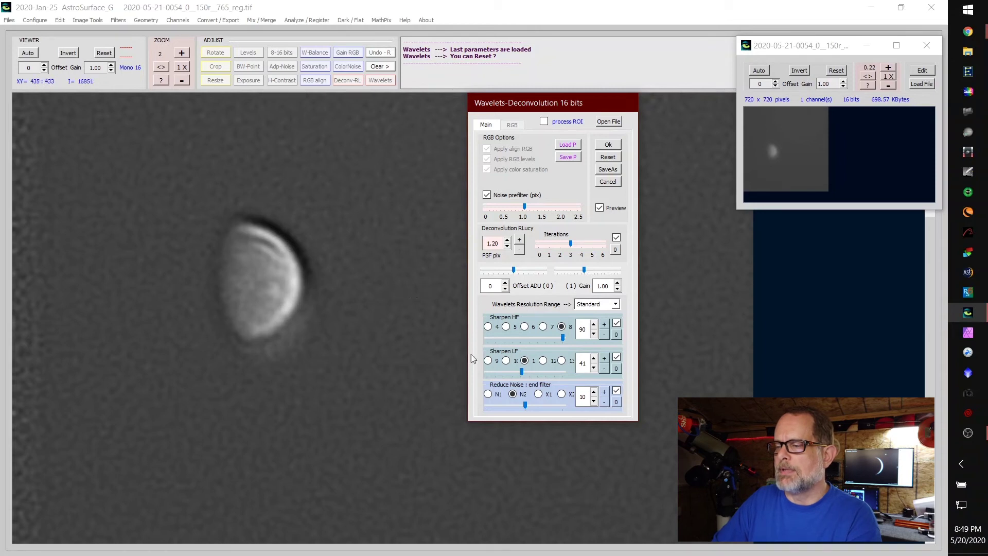
- Set noise reduction to 13, low-frequency sharpening to 50 and high-frequency sharpening to 85
left_click(537, 405)
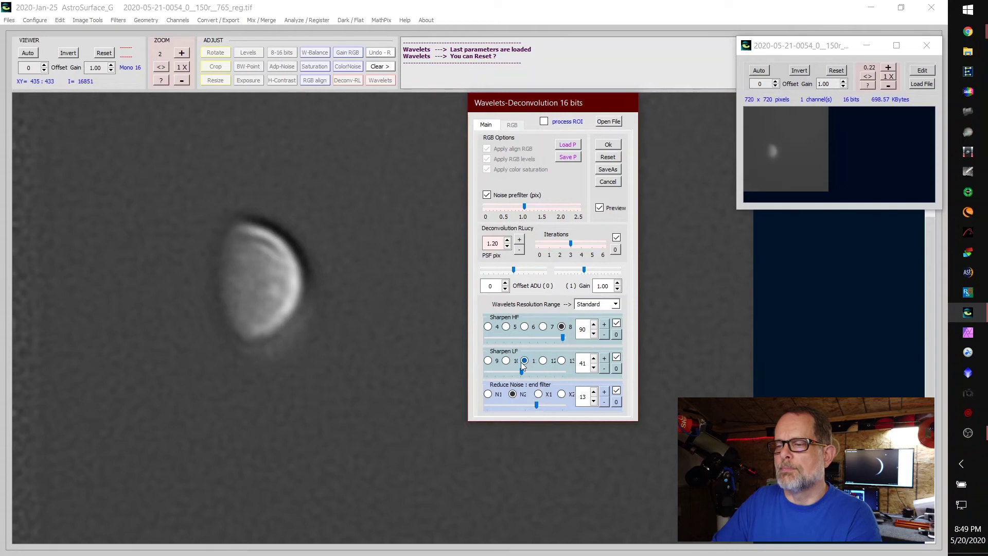
left_click_drag(521, 373, 537, 373)
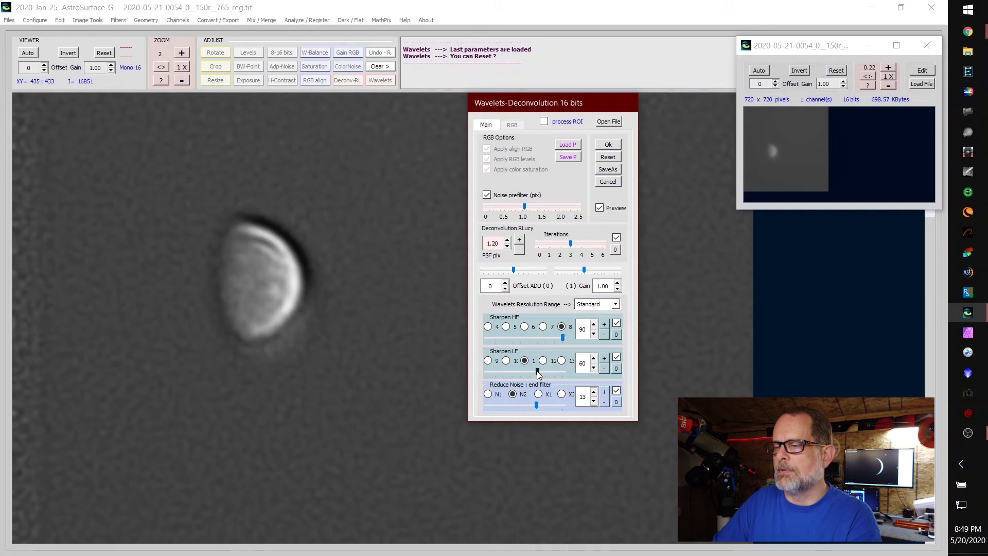
left_click(528, 369)
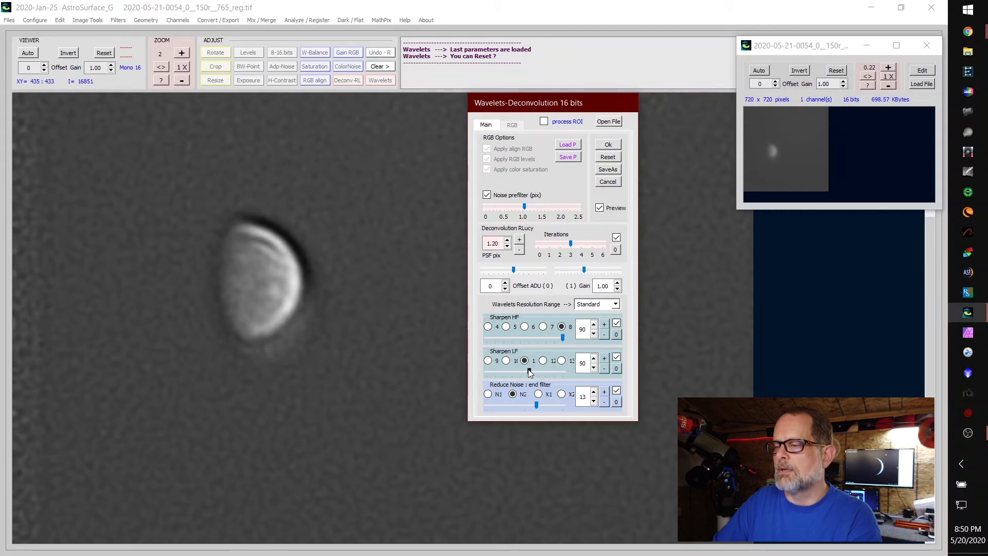
left_click(603, 334)
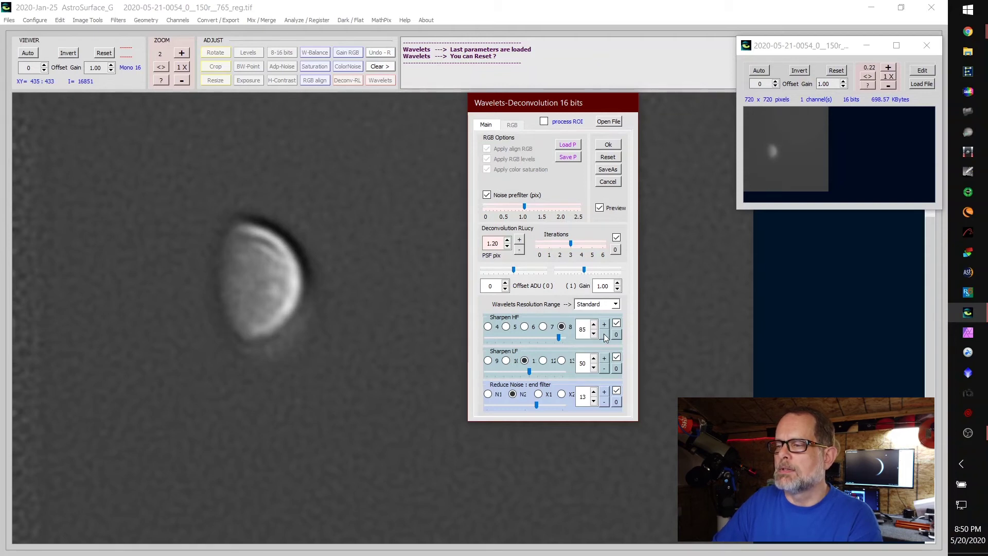
- Raise the deconvolution PSF to 2.00, ease the noise prefilter, and step the offset down to -6500
left_click(520, 240)
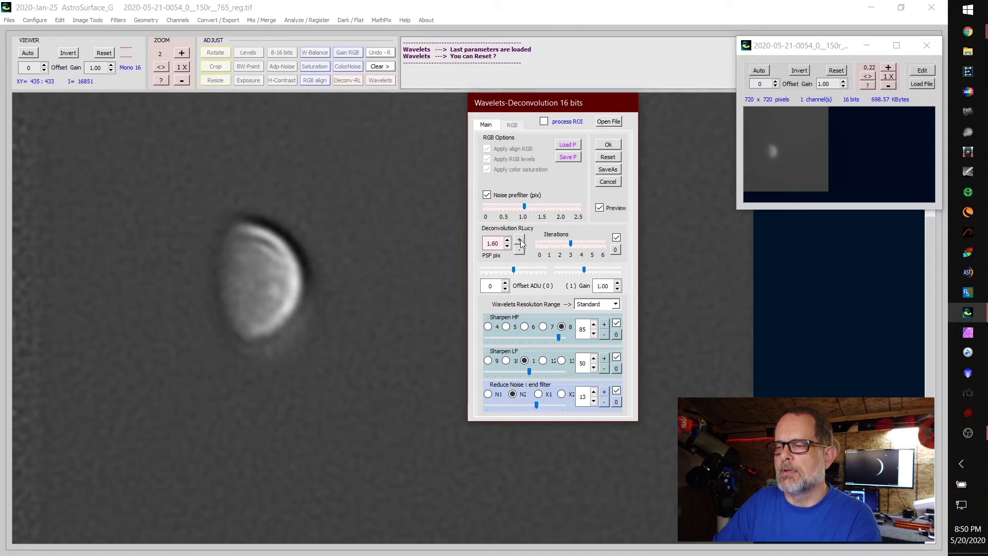
left_click(520, 240)
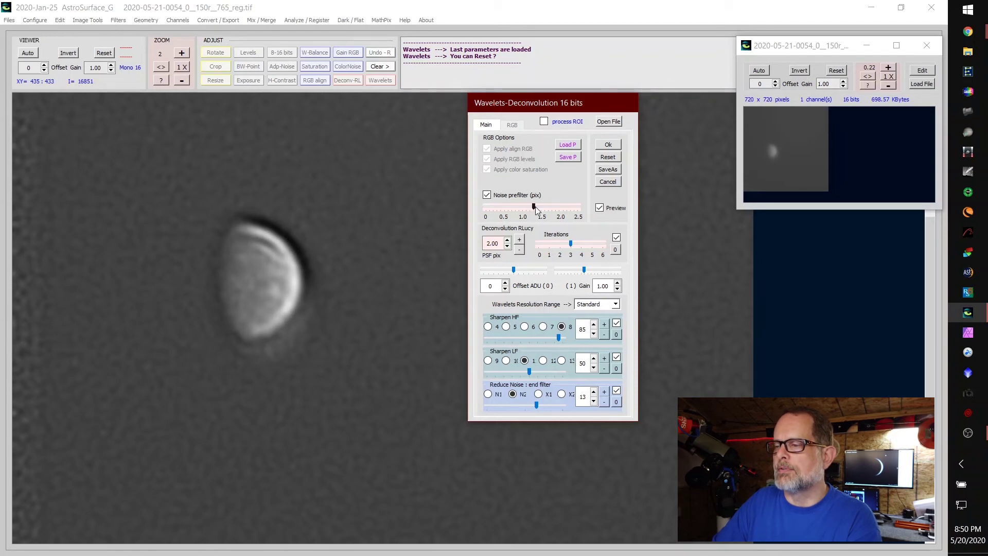
left_click_drag(535, 206, 532, 211)
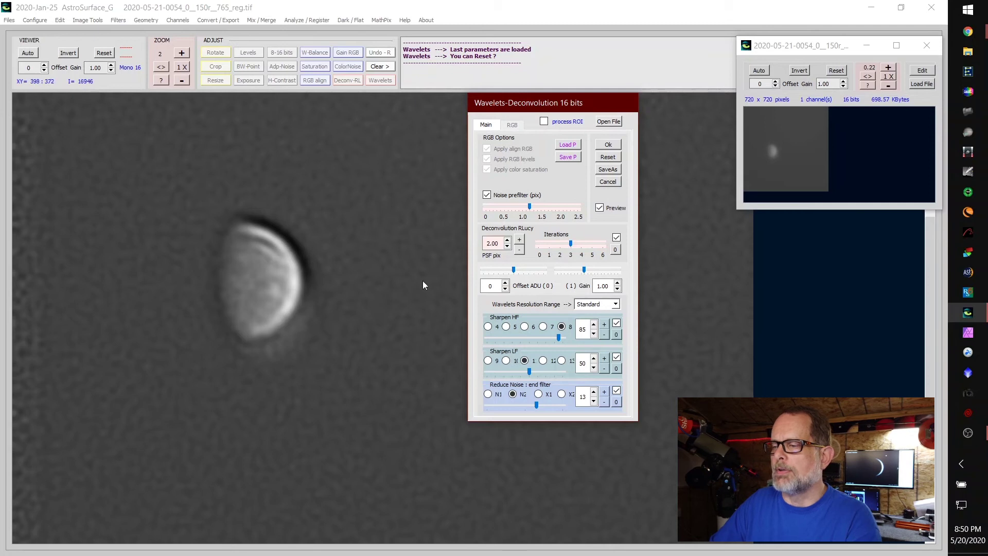
left_click(505, 289)
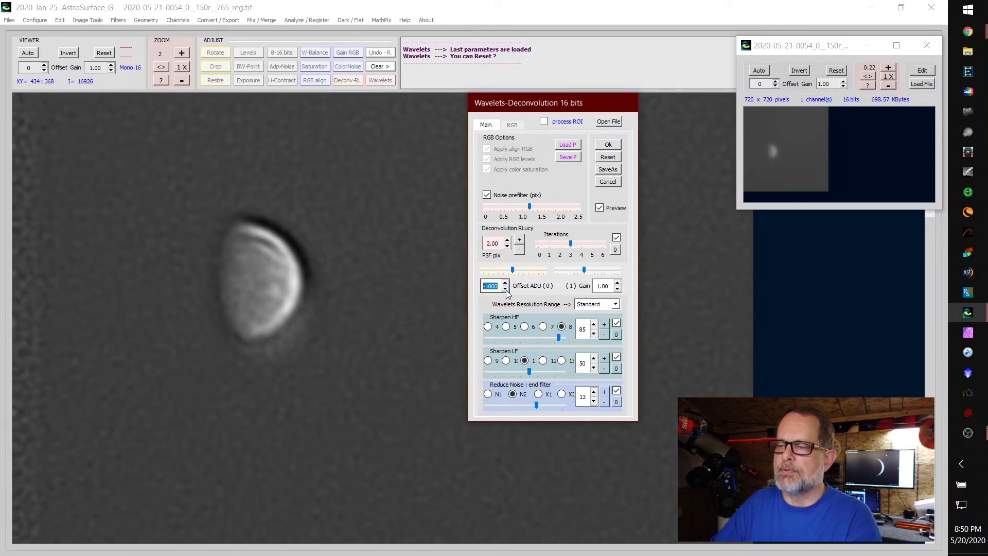
left_click(505, 290)
left_click(505, 289)
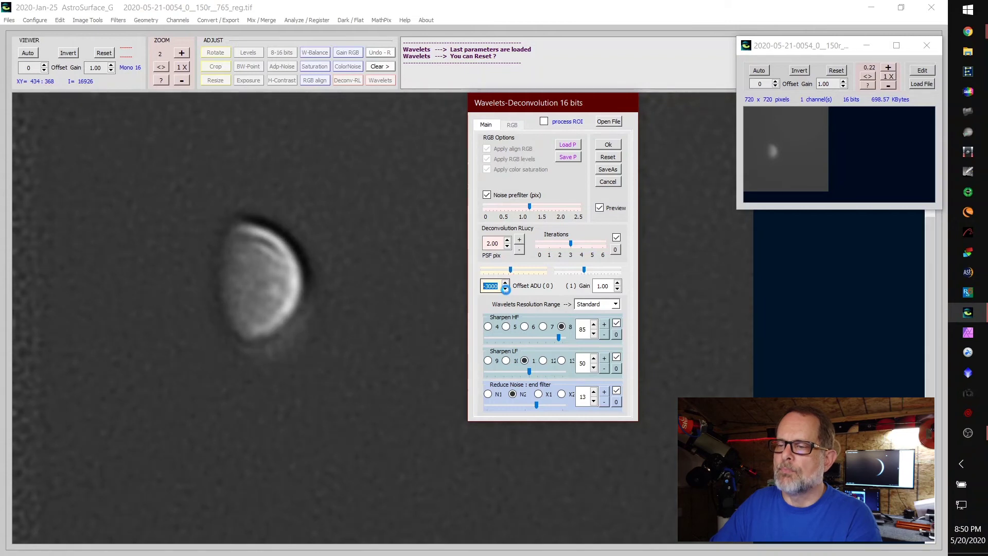
left_click(505, 289)
left_click(505, 289)
left_click(505, 288)
left_click(505, 289)
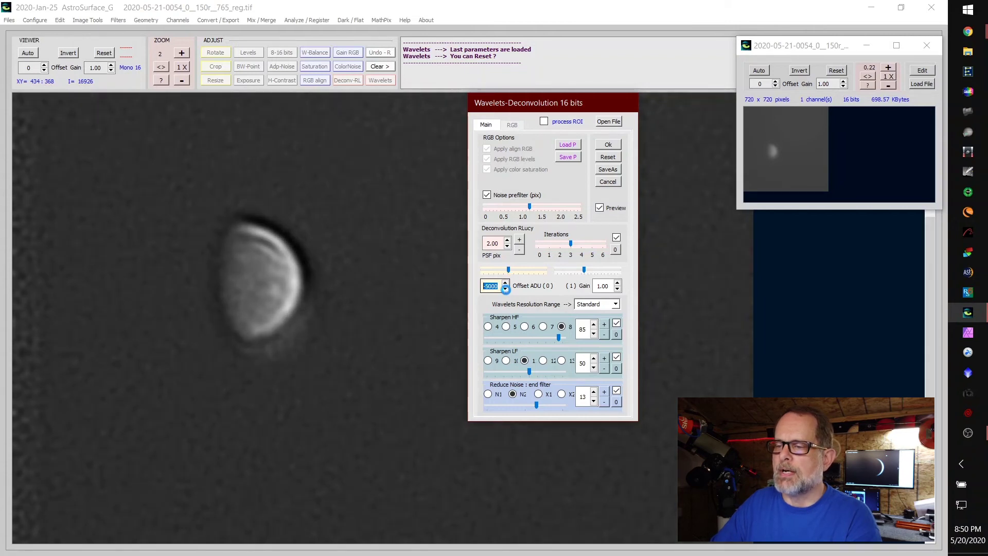
left_click(505, 288)
left_click(506, 289)
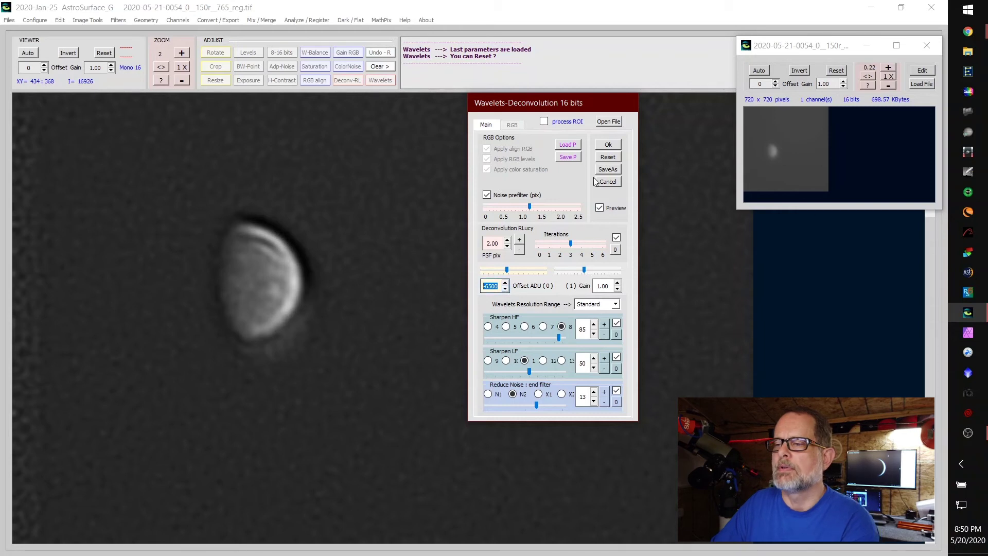
- Save the sharpened image as Mercury_IR742.tif and minimize AstroSurface
left_click(612, 171)
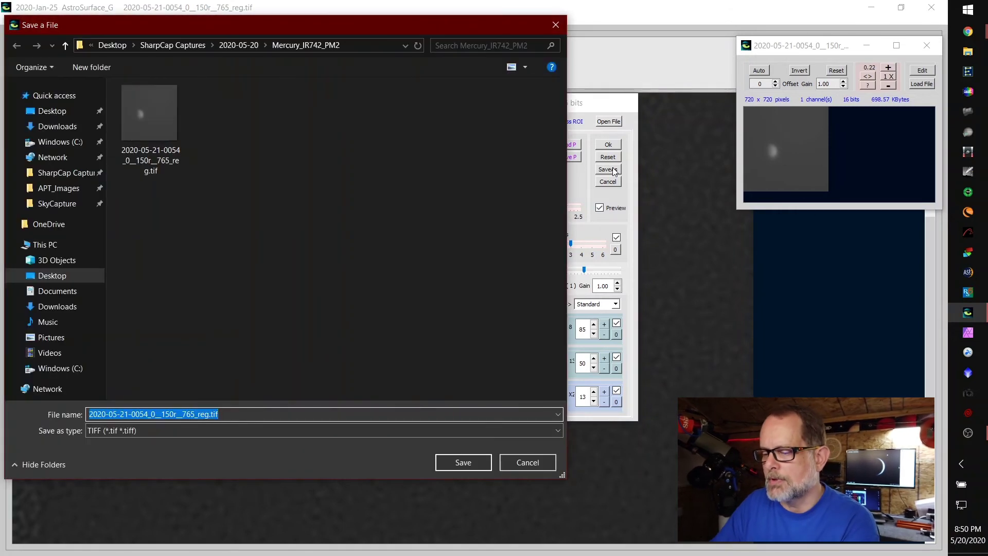
type("Mercury")
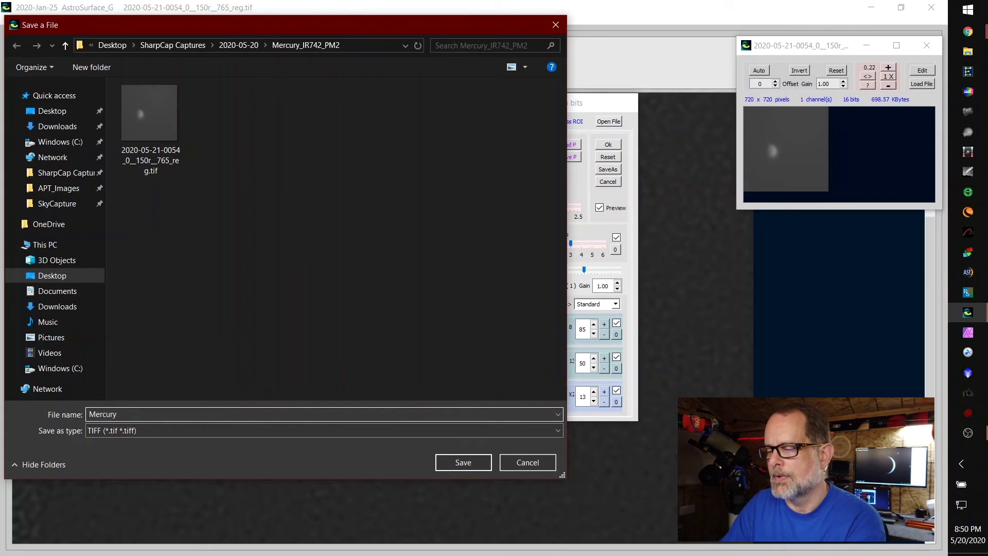
type("_IR7")
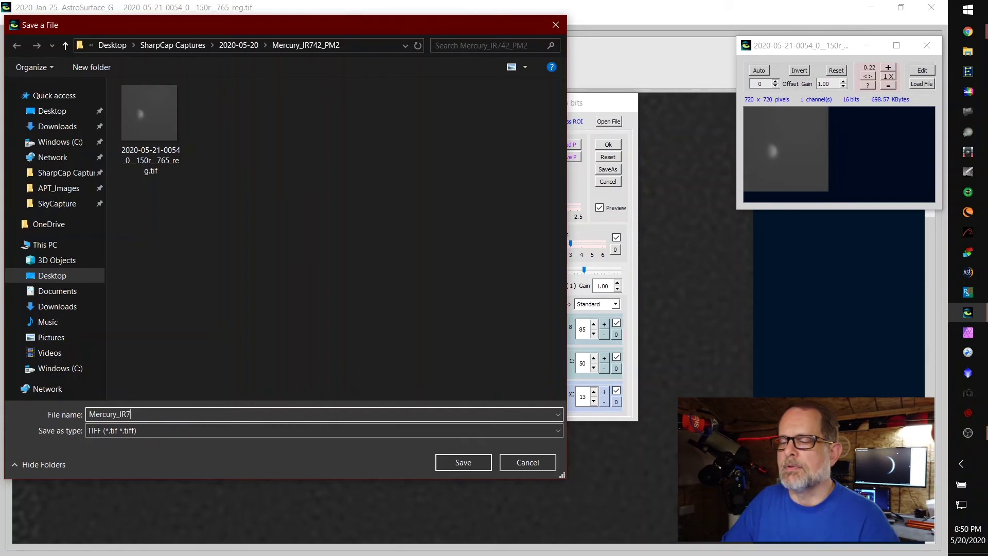
type("42")
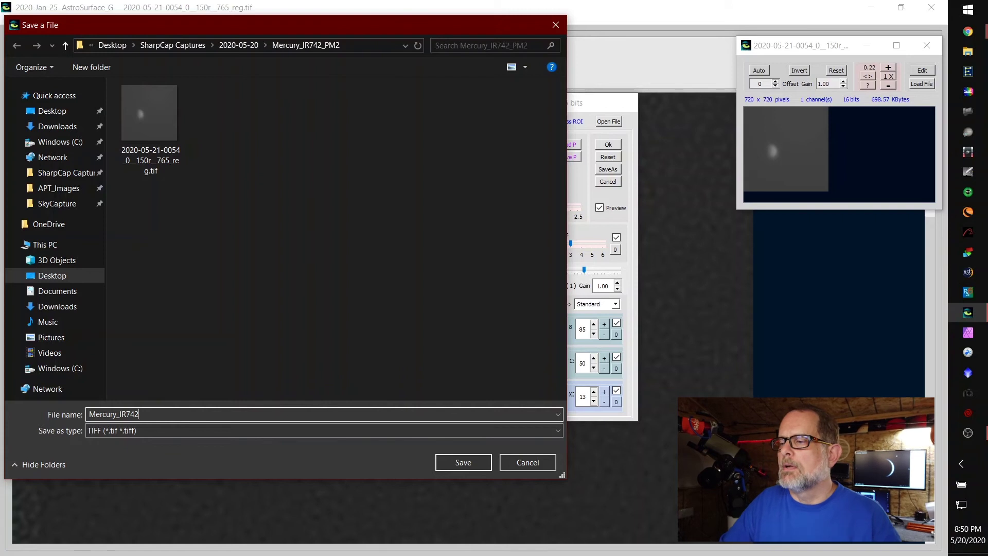
key("Return")
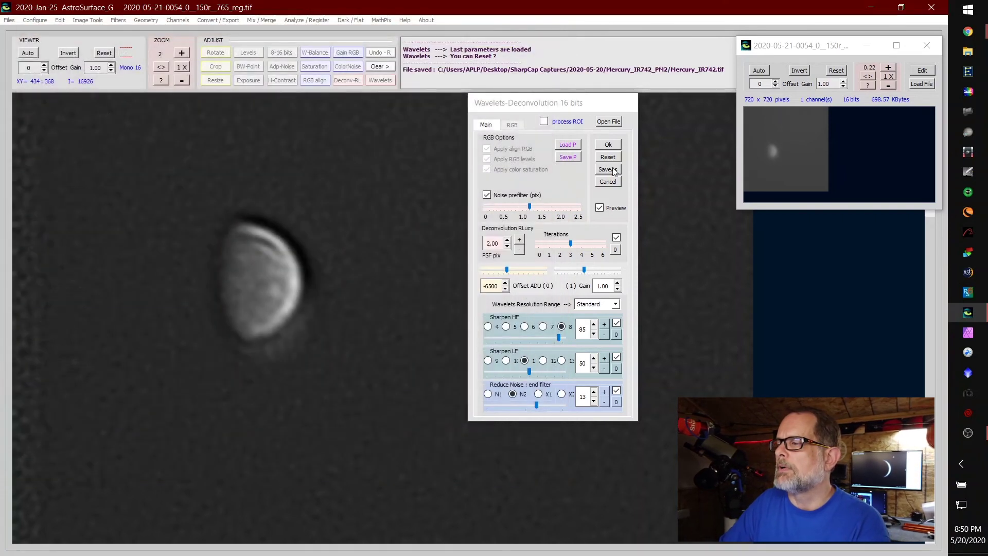
left_click(871, 8)
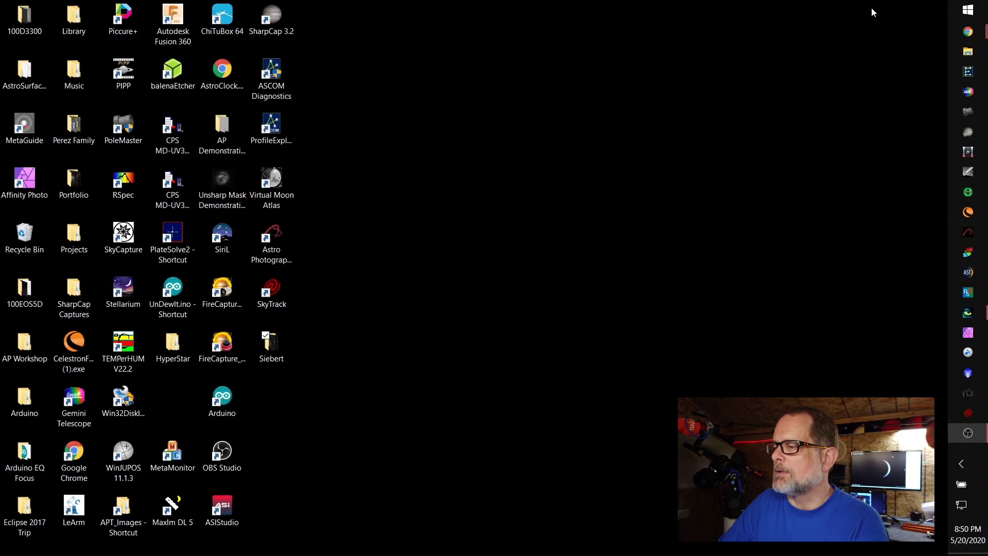
- Launch Affinity Photo from the taskbar and show its File menu
left_click(979, 341)
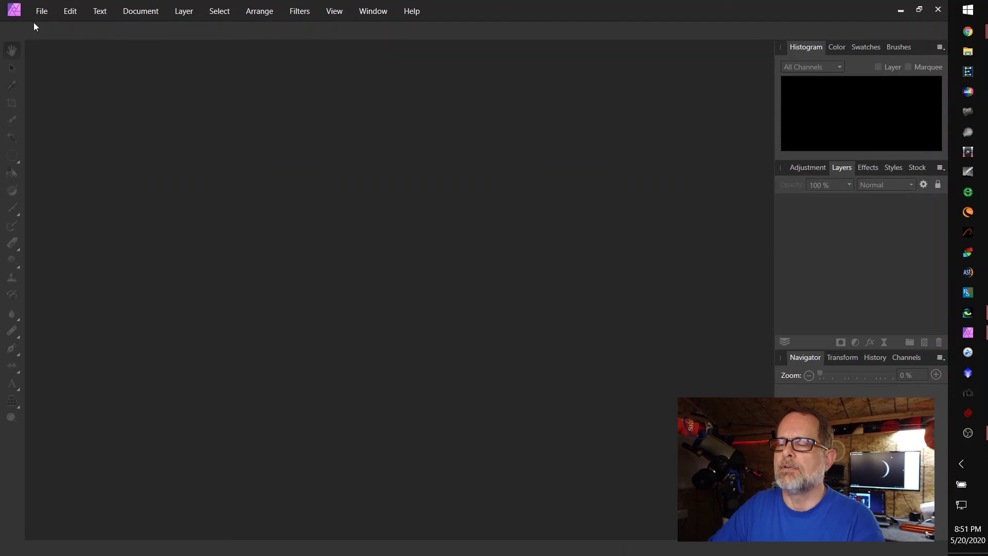
left_click(44, 14)
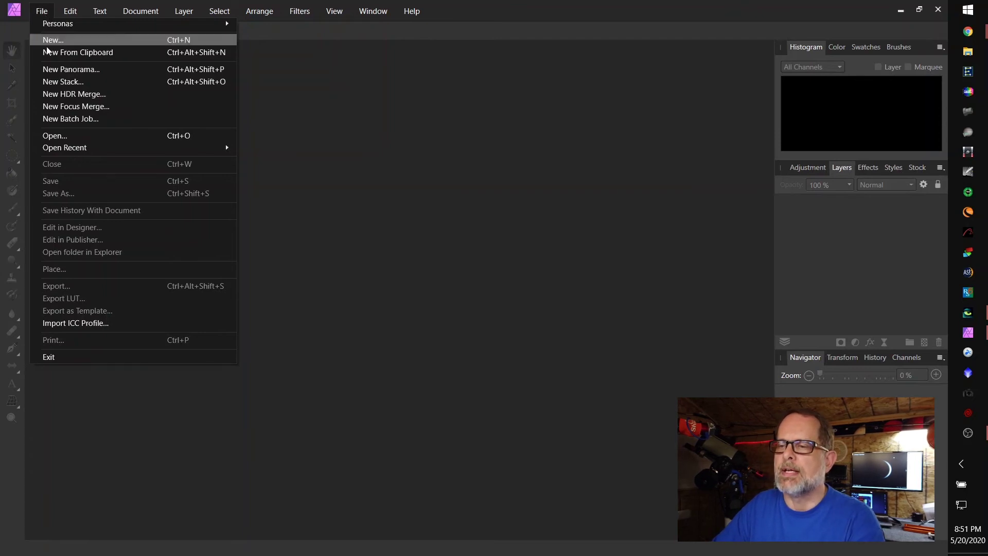
- Open Mercury_IR742.tif from SharpCap Captures > 2020-05-20 > Mercury_IR742_PM2
left_click(64, 139)
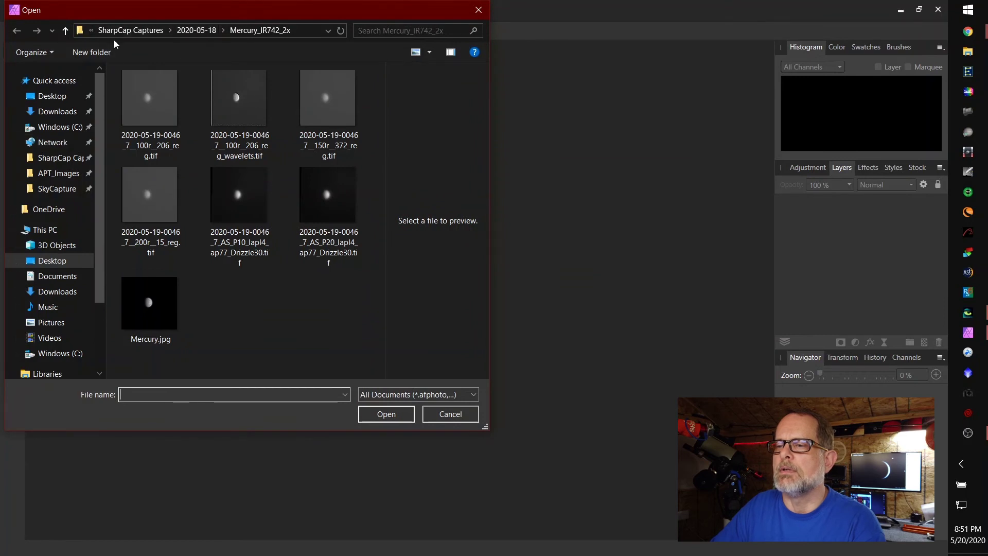
left_click(134, 33)
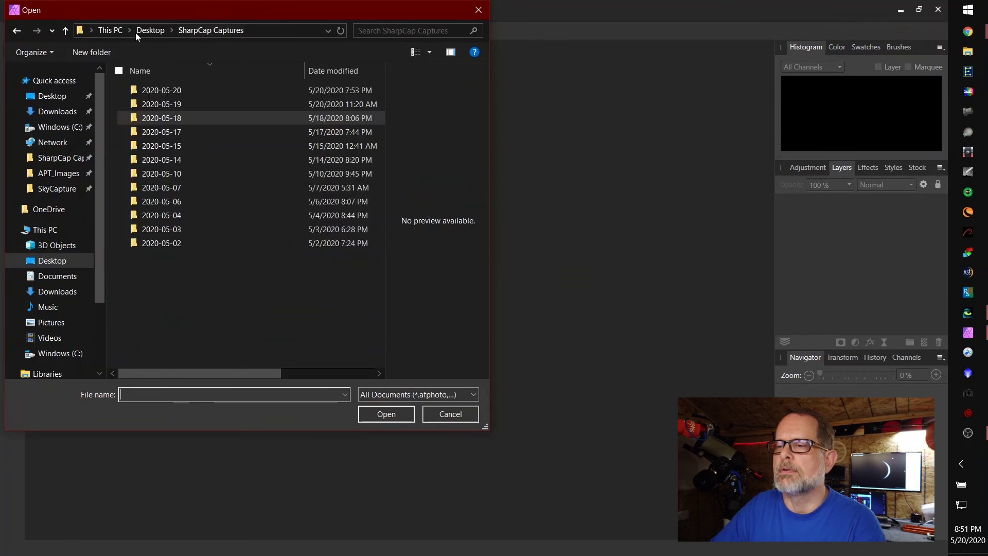
left_click(163, 89)
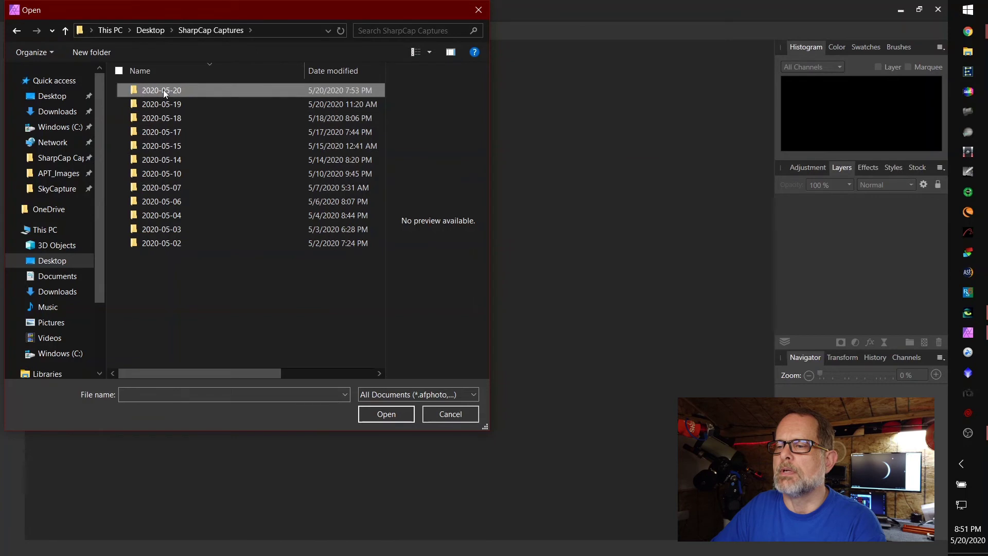
double_click(163, 90)
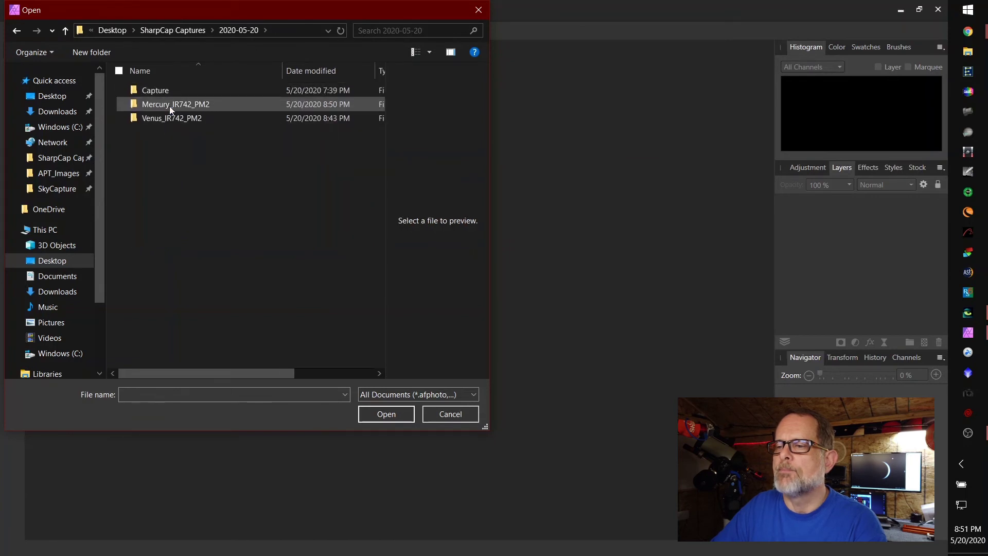
double_click(169, 106)
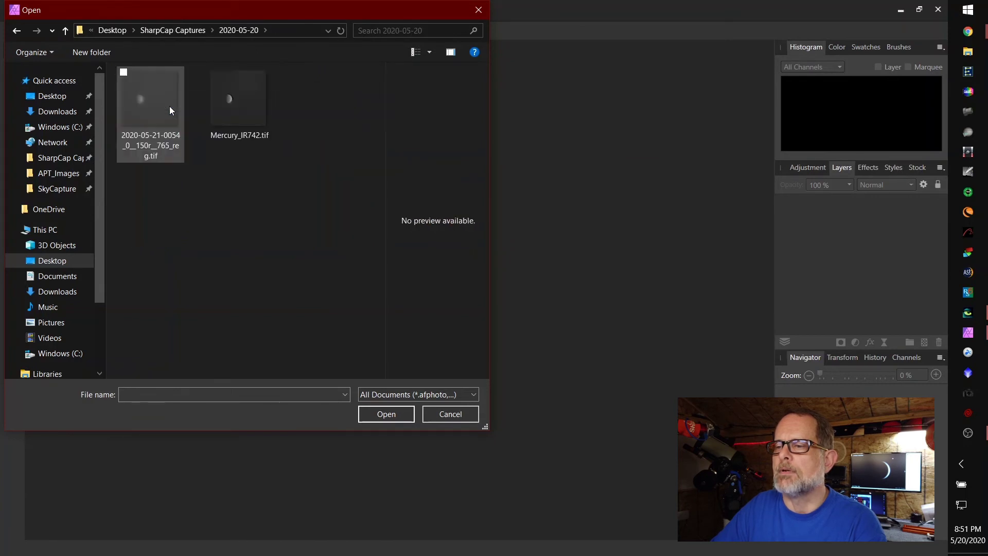
double_click(237, 106)
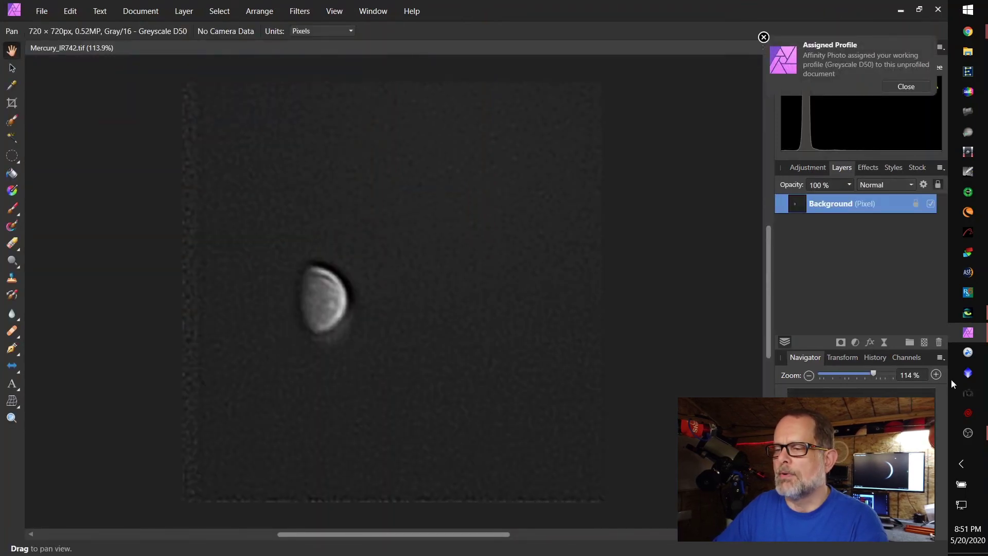
- Zoom to 200% on the Mercury crescent and bring up the Layers panel's adjustments list
left_click(936, 375)
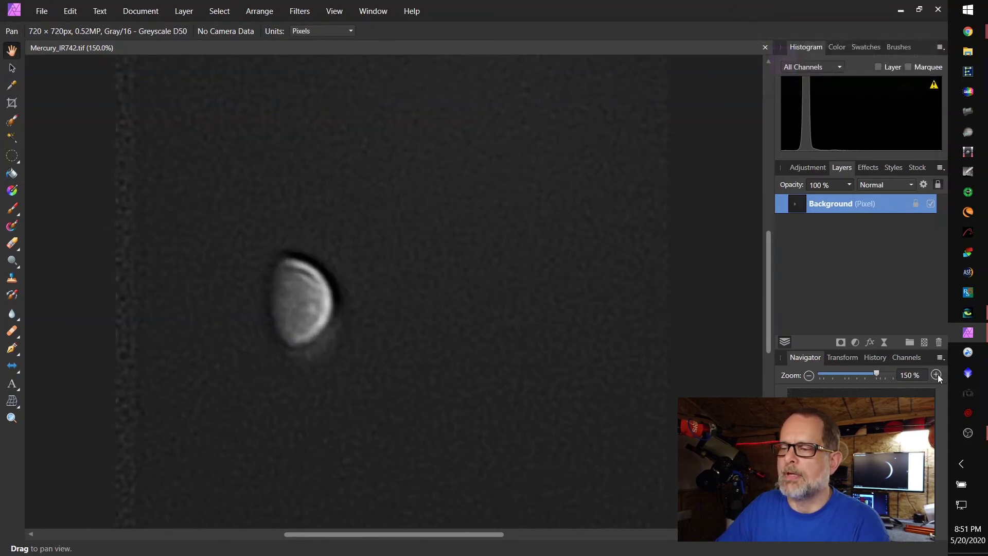
left_click(936, 375)
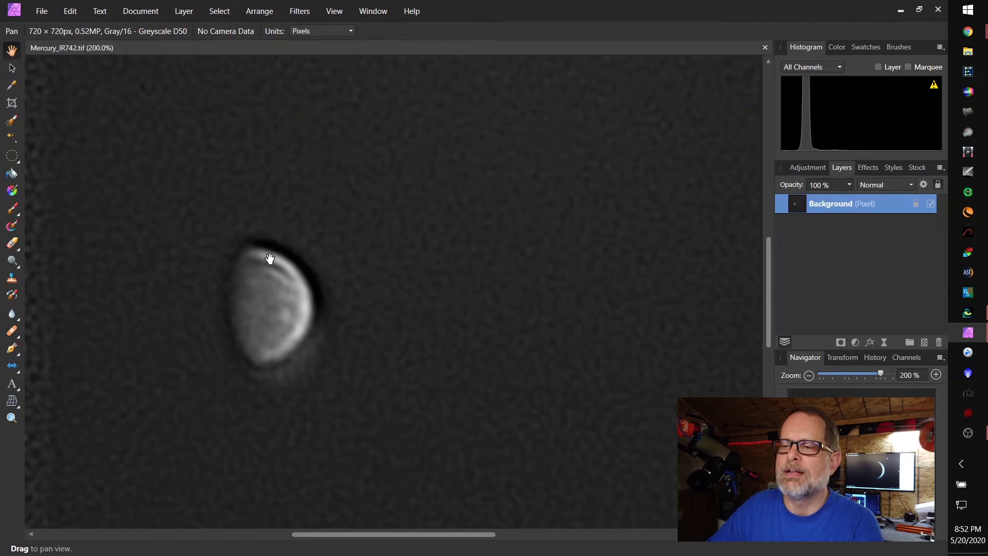
left_click(12, 155)
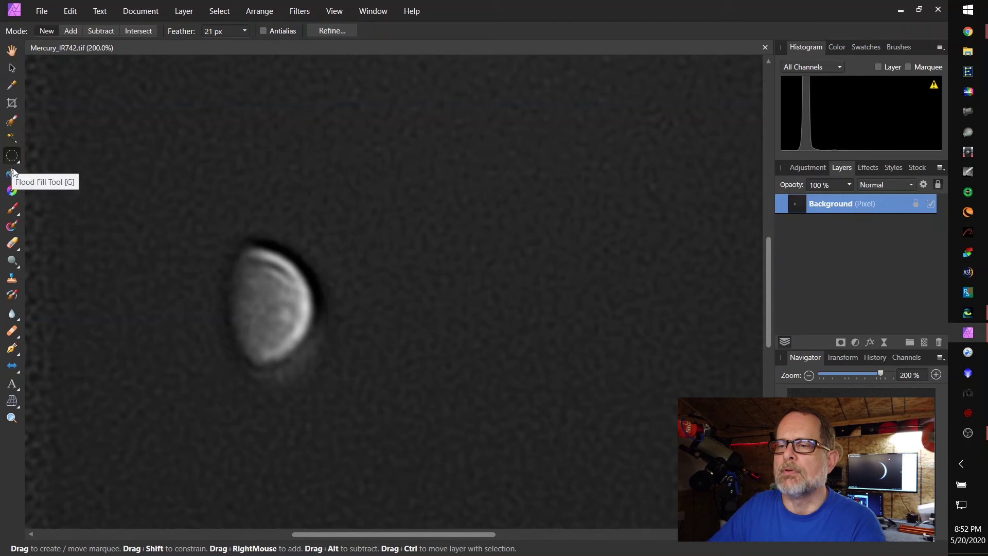
left_click(12, 51)
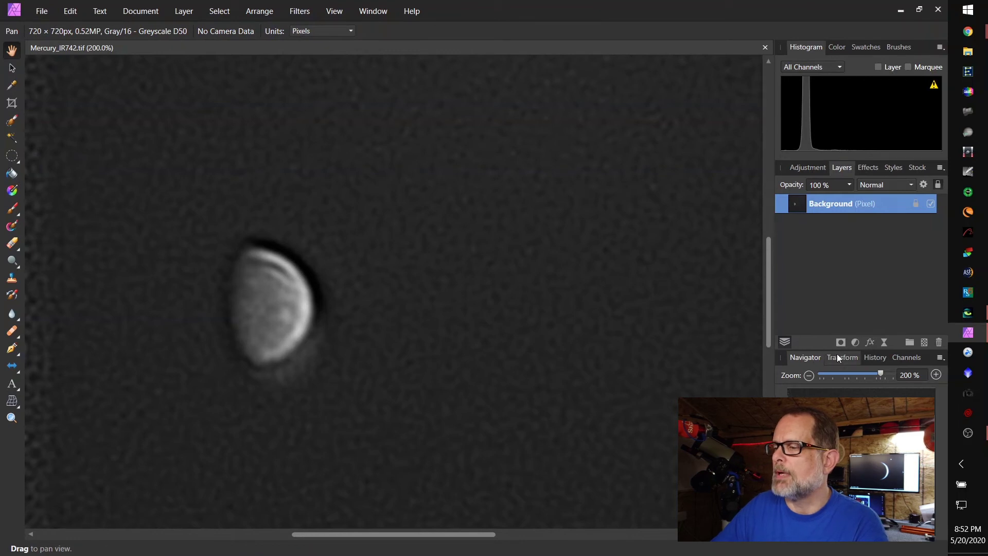
left_click(856, 346)
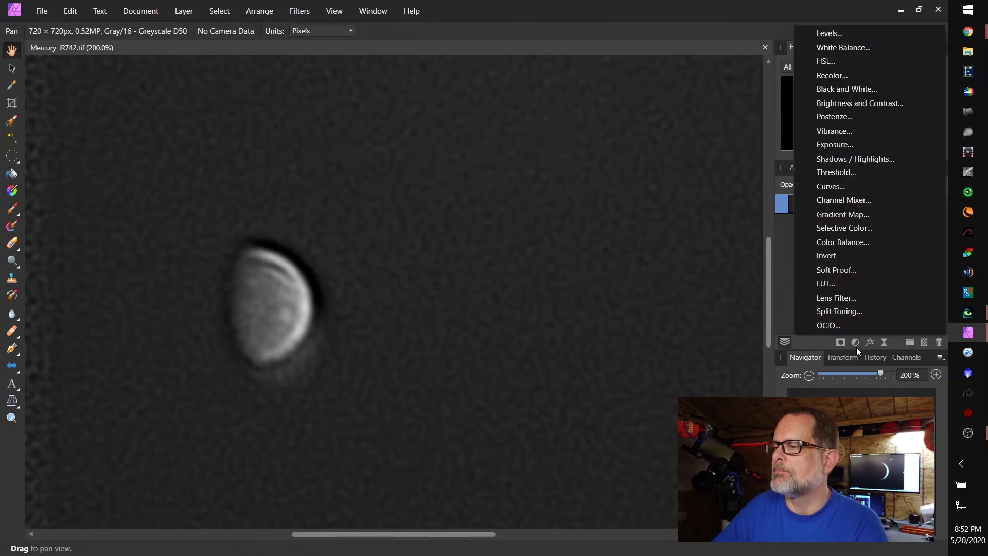
- Add a Curves adjustment with a midtone point sampled from the planet and a lowered shadow point
left_click(836, 189)
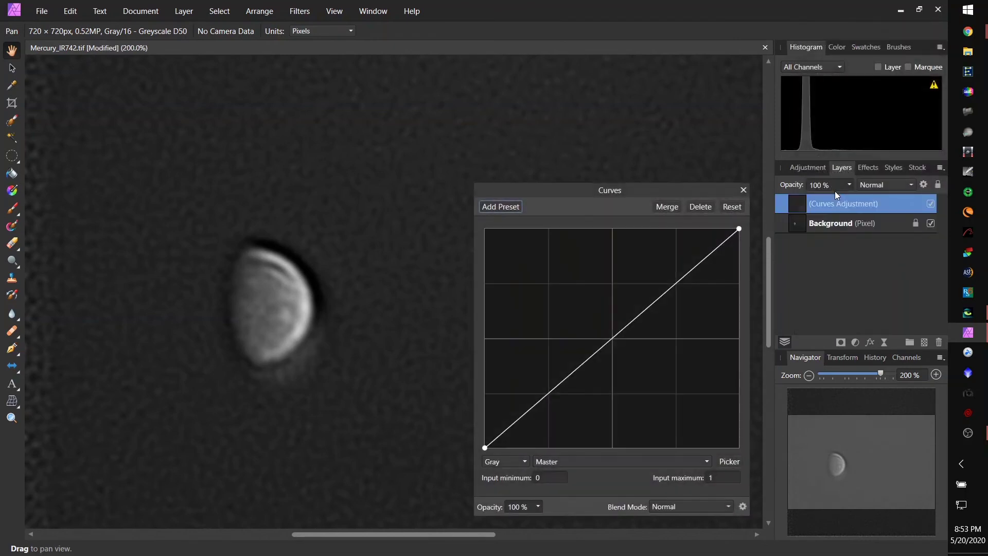
left_click(731, 462)
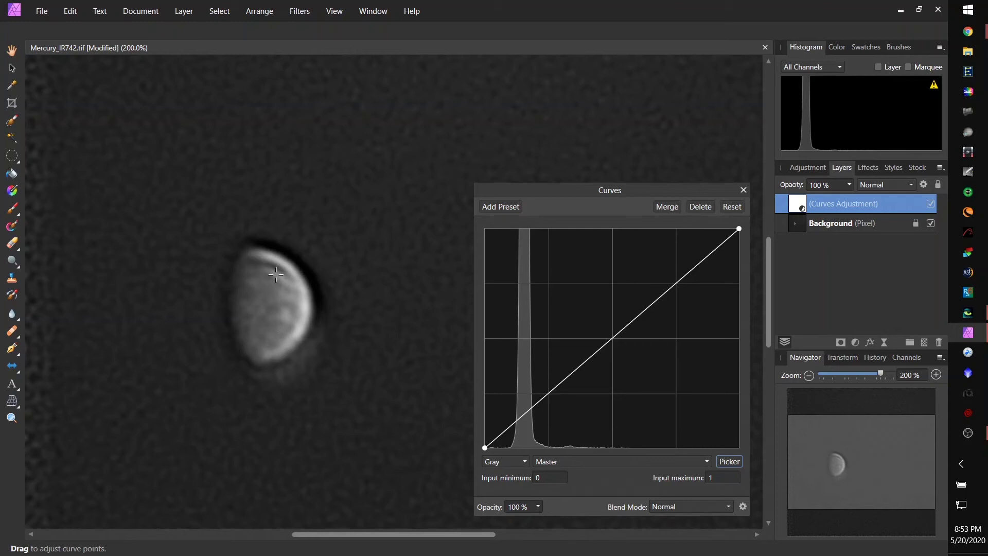
left_click_drag(276, 273, 276, 267)
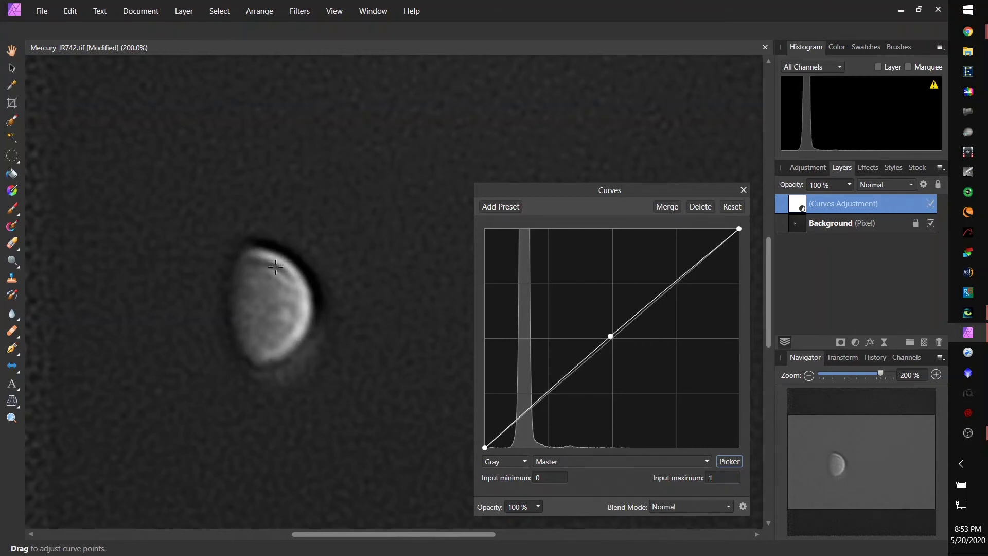
left_click(610, 336)
left_click_drag(399, 152, 402, 224)
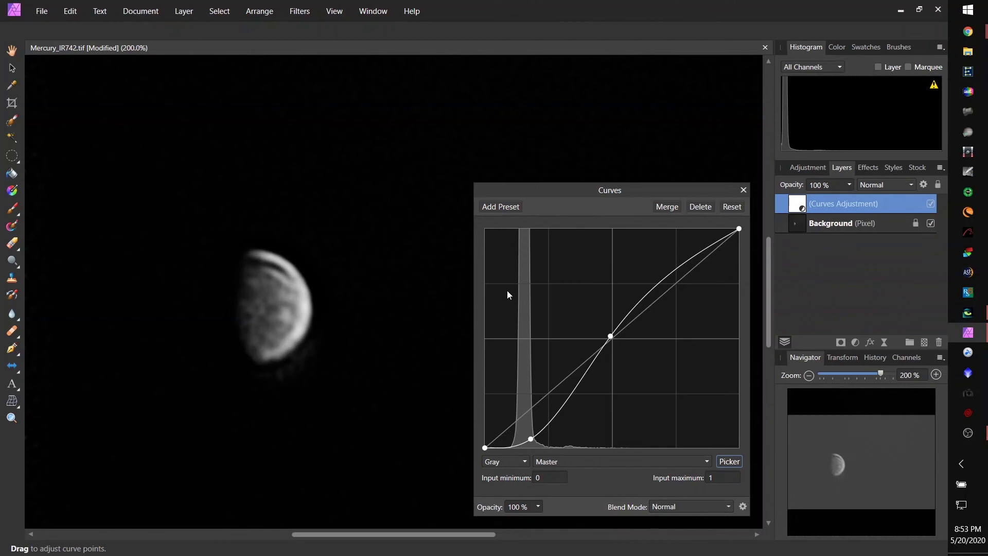
- Nudge the lower curve point slightly up and left, then close the Curves settings
left_click(530, 438)
left_click_drag(531, 439, 531, 434)
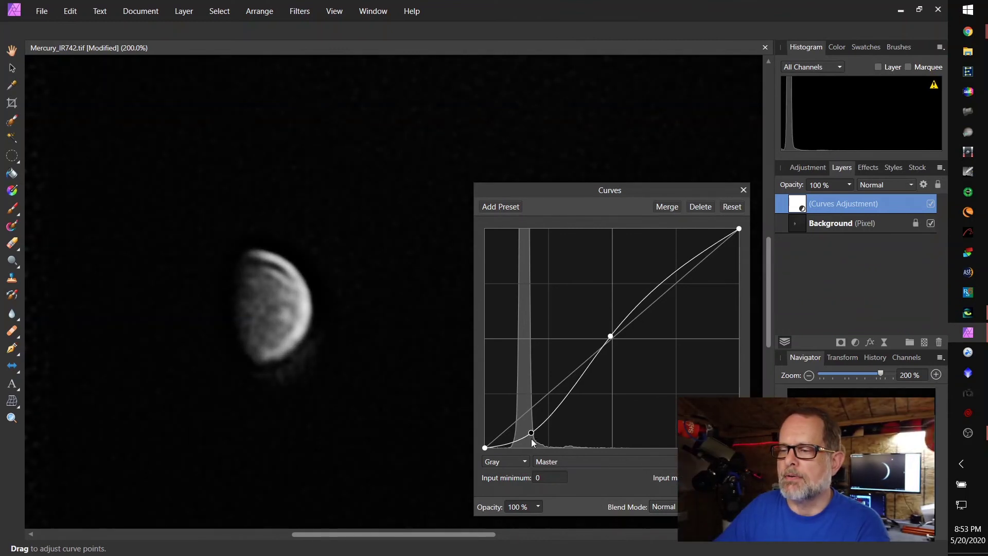
key("Left")
key("Left")
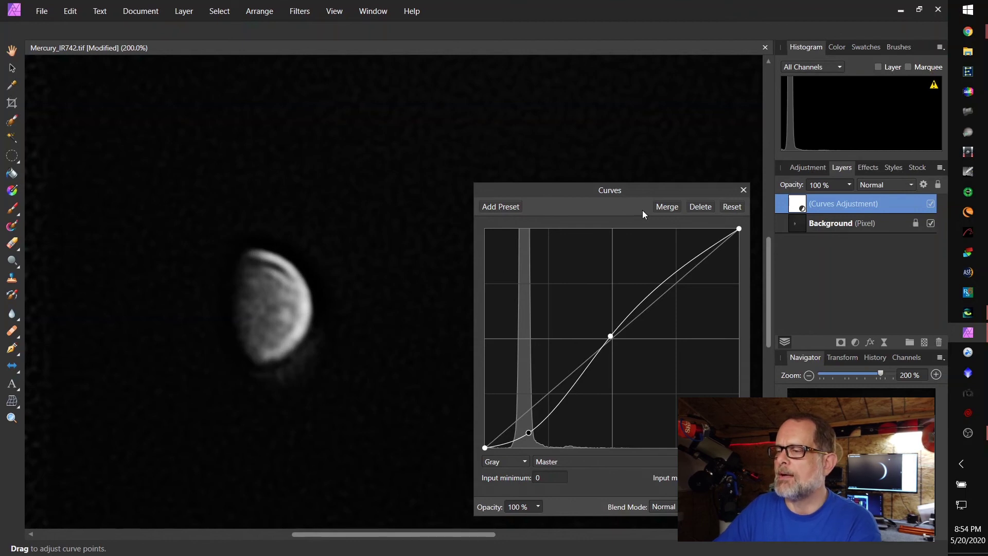
left_click(742, 191)
left_click(11, 156)
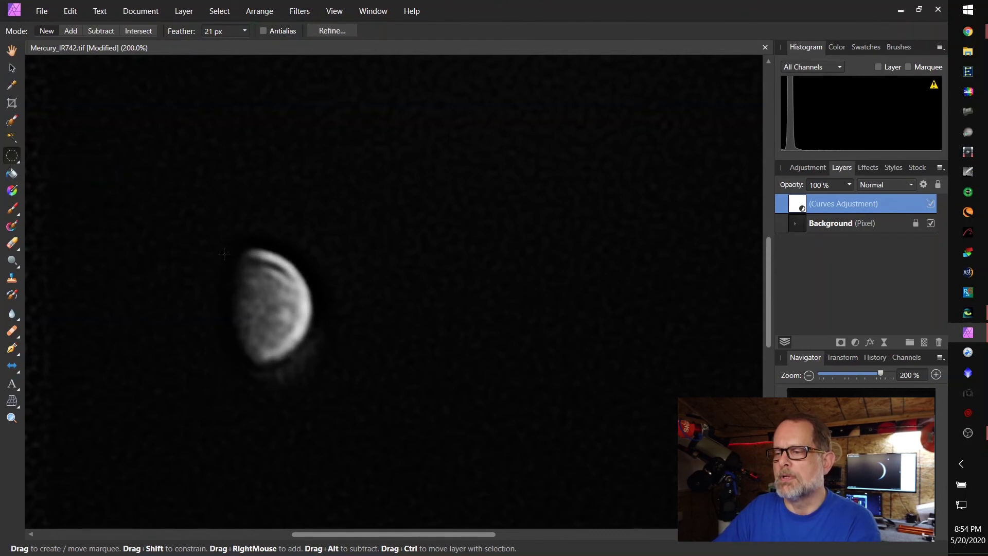
- Draw a circular selection around Mercury, nudge it into place, and invert it to select the background
left_click_drag(226, 258, 296, 329)
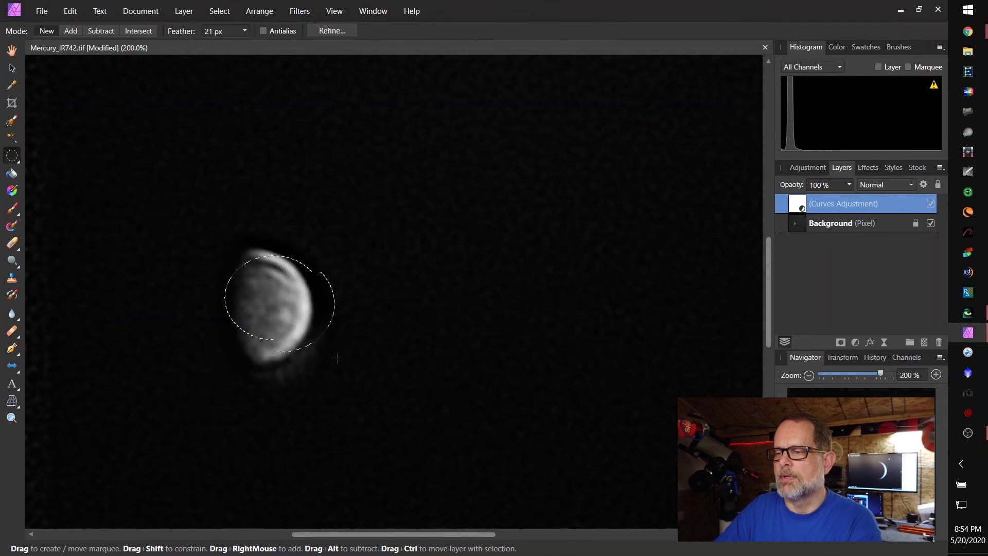
mouse_move(337, 358)
left_mouse_down()
mouse_move(337, 367)
mouse_move(330, 360)
left_mouse_up()
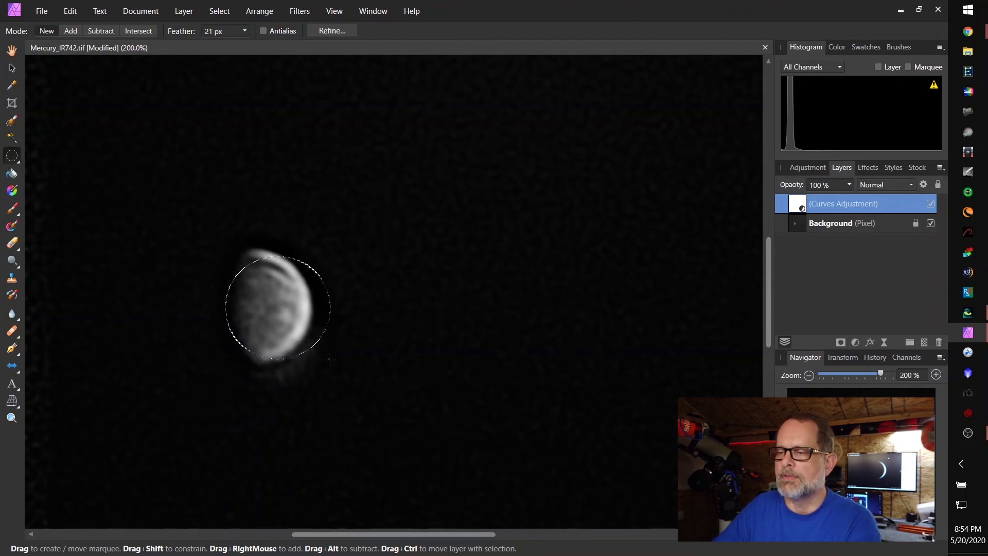
key("Left")
key("Left")
key("Left")
key("Left")
key("Left")
key("Left")
key("Left")
key("Left")
key("Left")
key("Left")
key("Left")
key("Left")
key("Left")
key("Left")
key("Left")
key("Left")
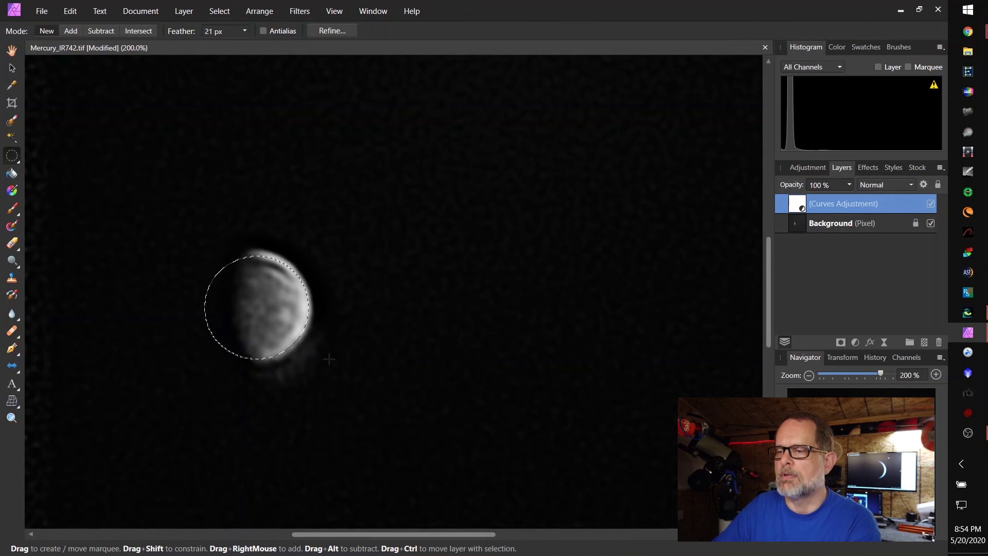
key("Left")
key("Left")
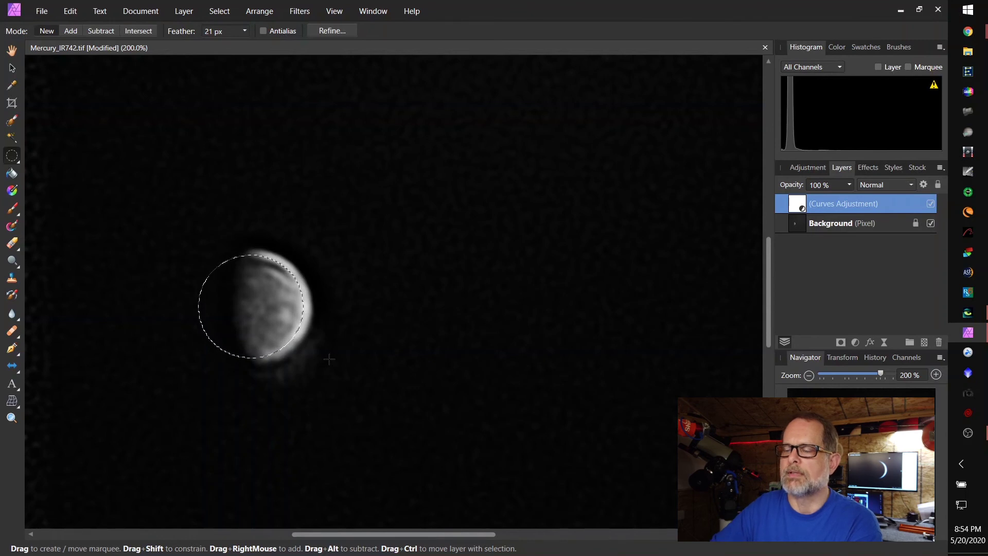
key("Right")
key("Right")
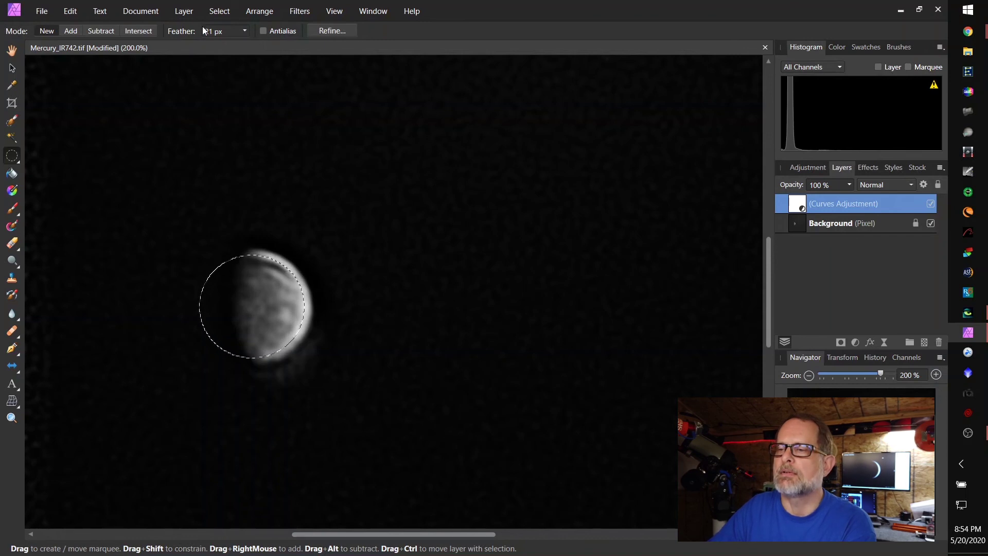
left_click(222, 12)
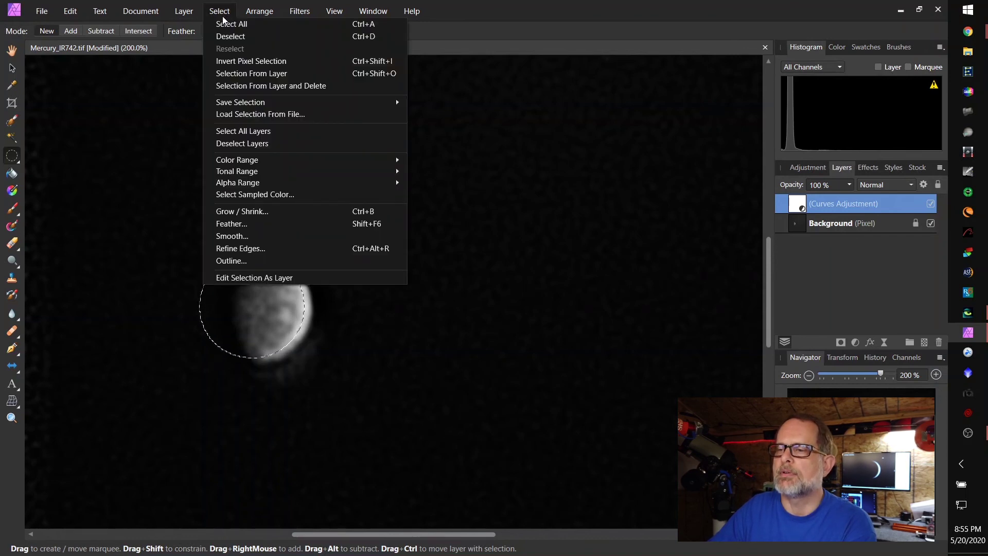
left_click(238, 62)
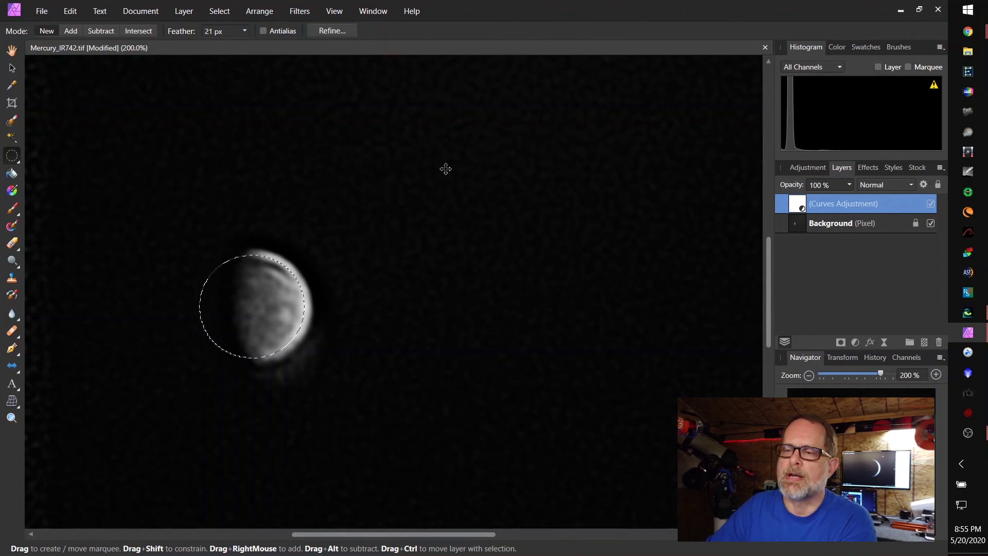
- Sample the near-black (15,15,15) background colour and flood-fill the background with it
left_click(13, 174)
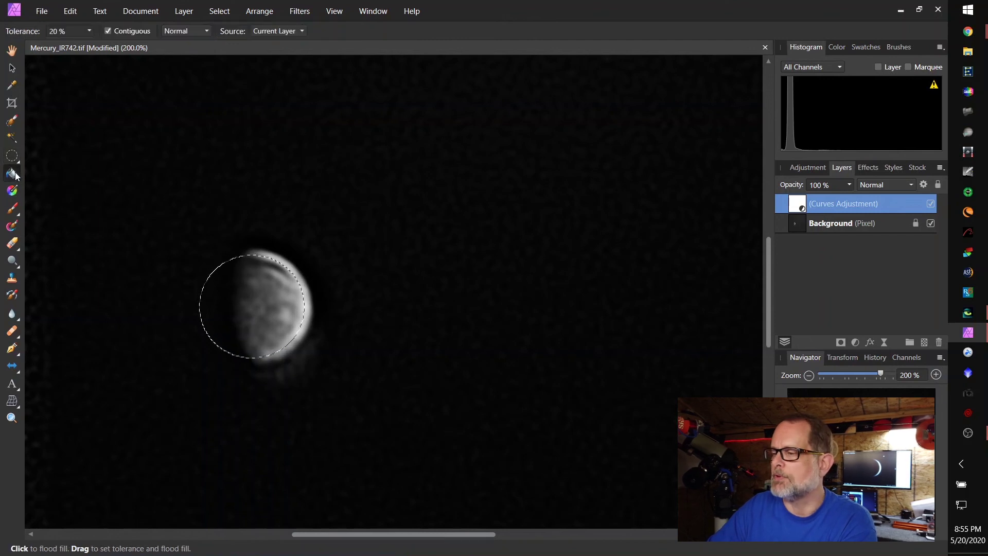
left_click(809, 375)
left_click(809, 375)
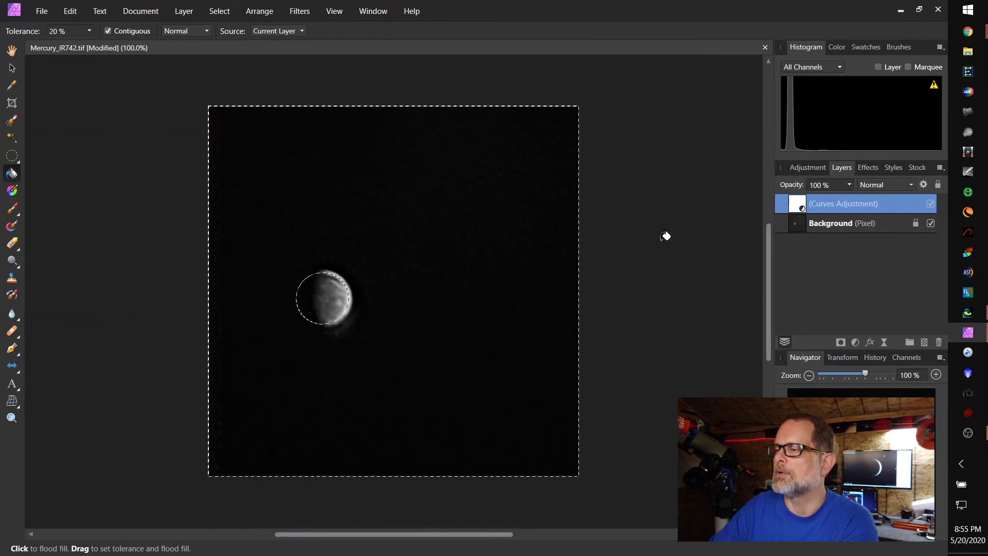
left_click(837, 47)
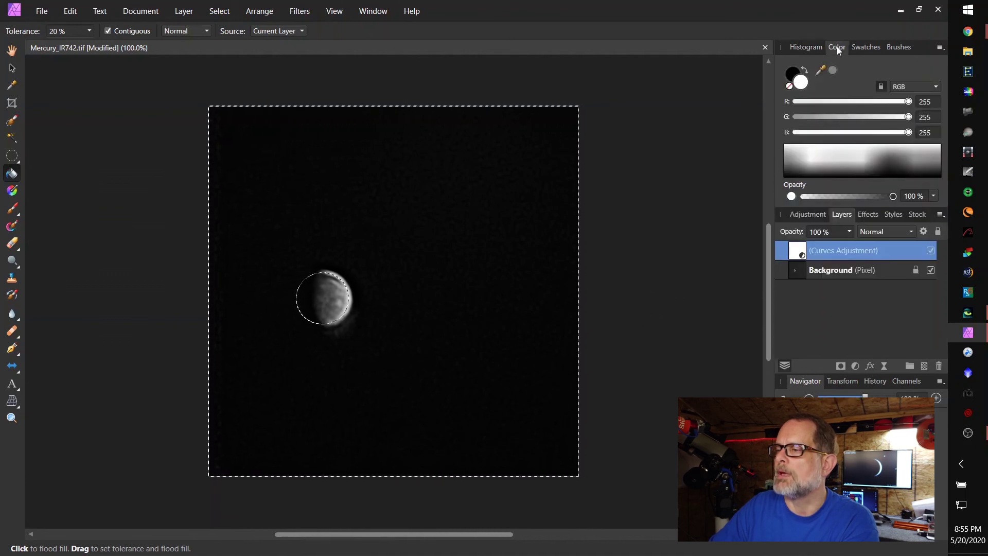
left_click_drag(820, 69, 470, 184)
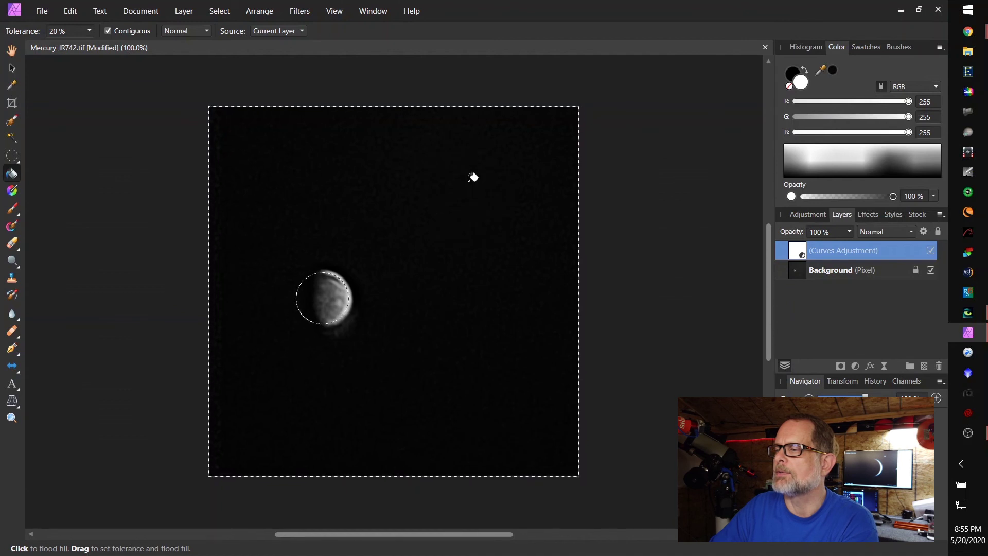
left_click(833, 70)
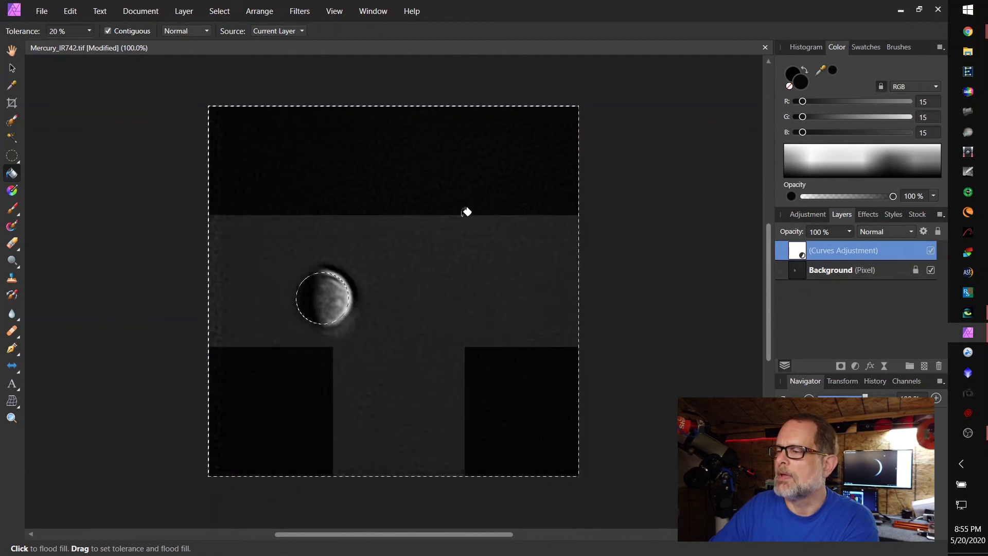
left_click(465, 213)
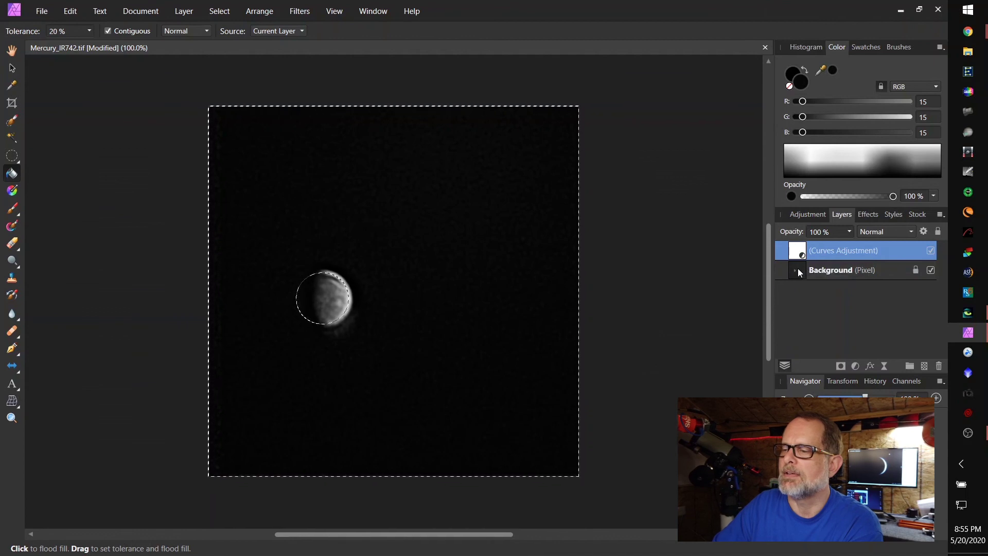
- On the Background layer, flood-fill the remaining noisy sky at 100% tolerance to make it solid black
left_click(798, 271)
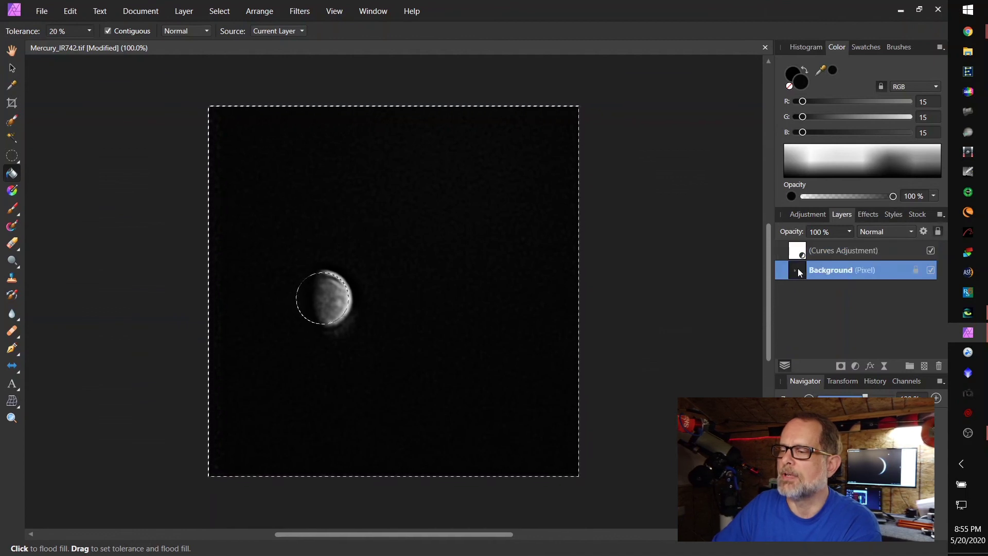
left_click(558, 248)
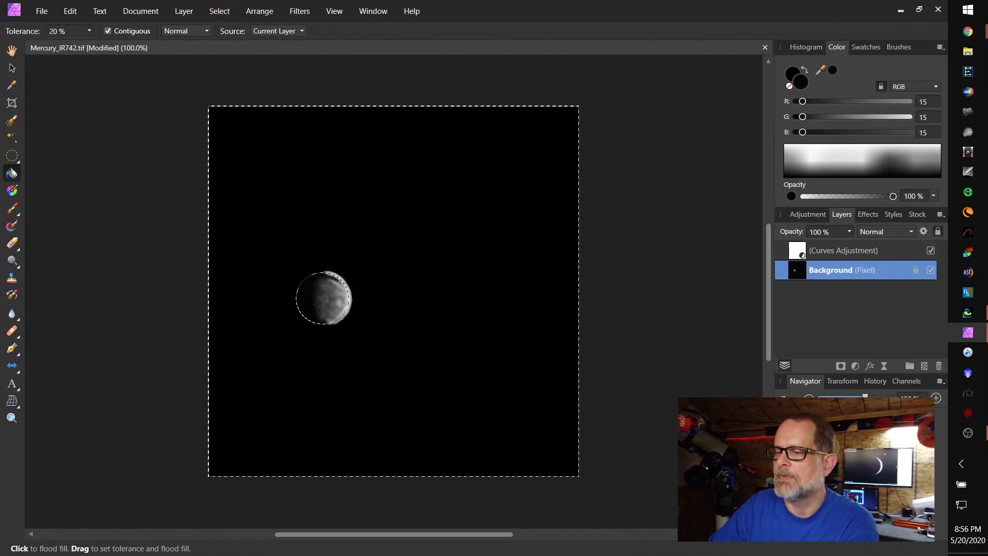
left_click(936, 398)
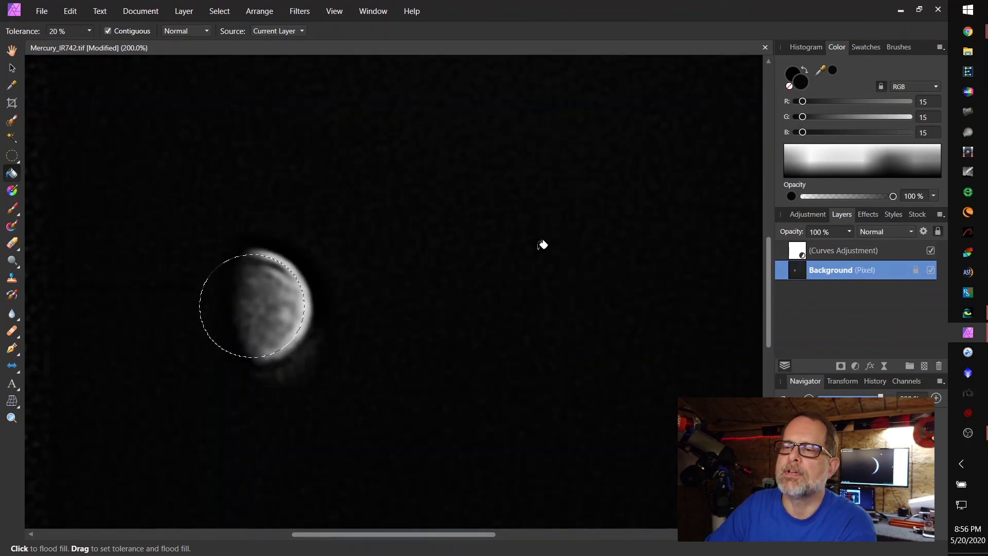
left_click(90, 32)
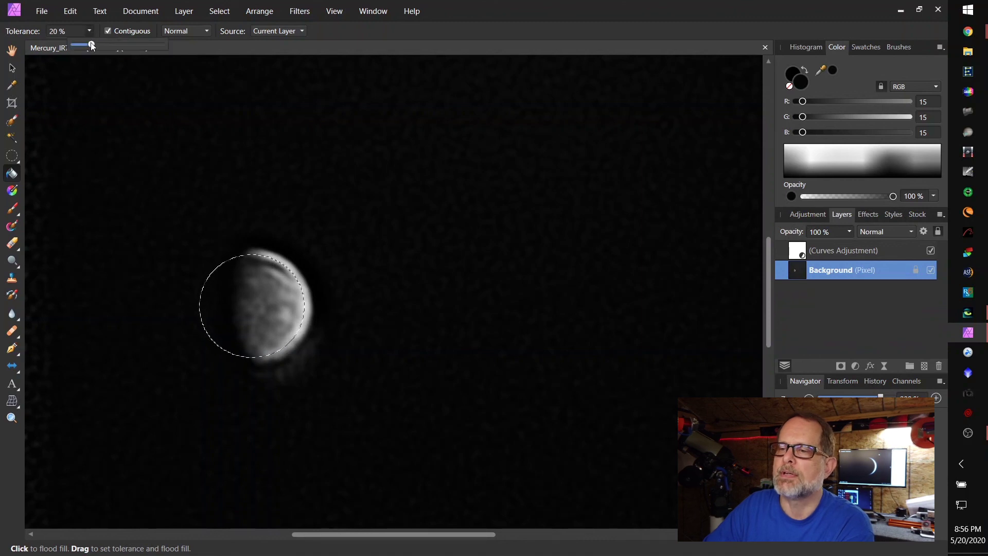
left_click_drag(91, 45, 216, 47)
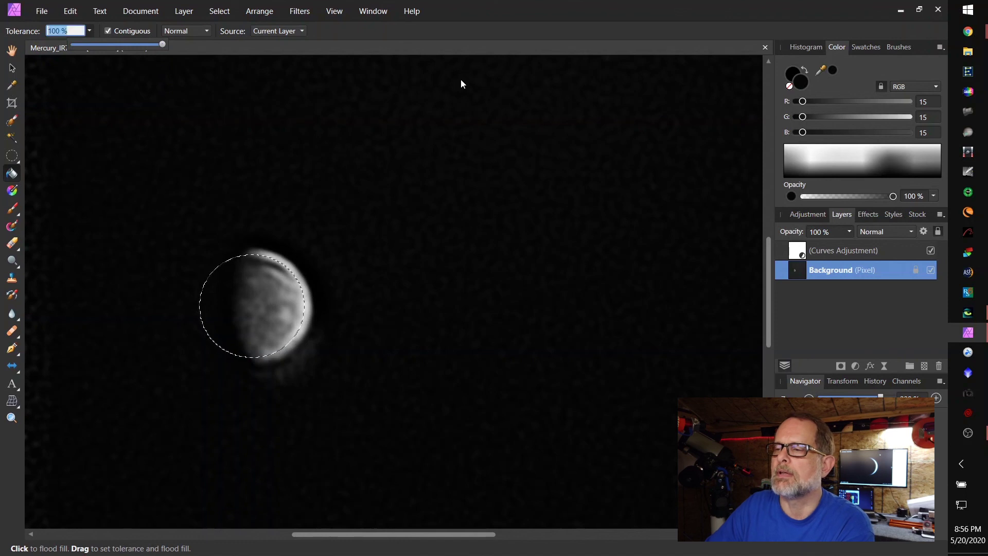
left_click(458, 47)
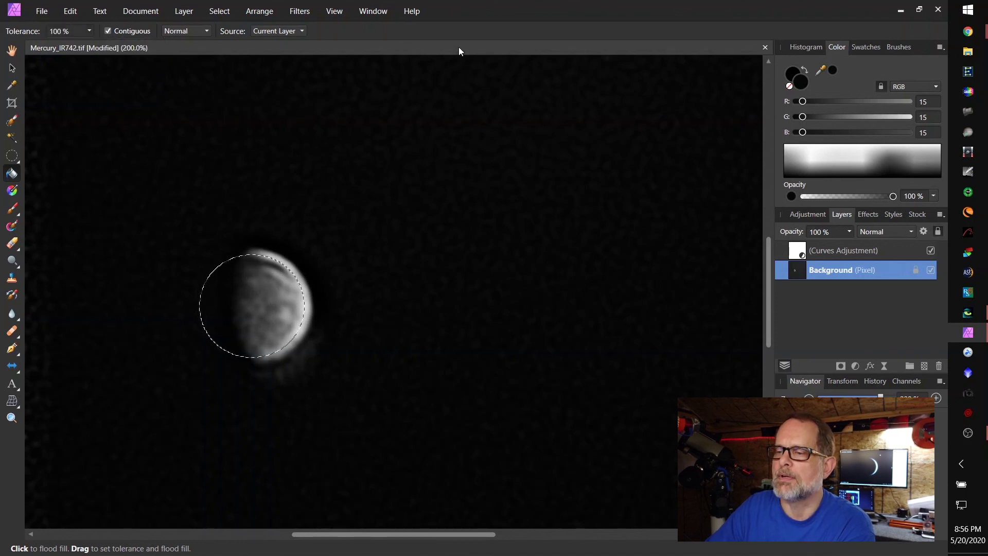
left_click(460, 106)
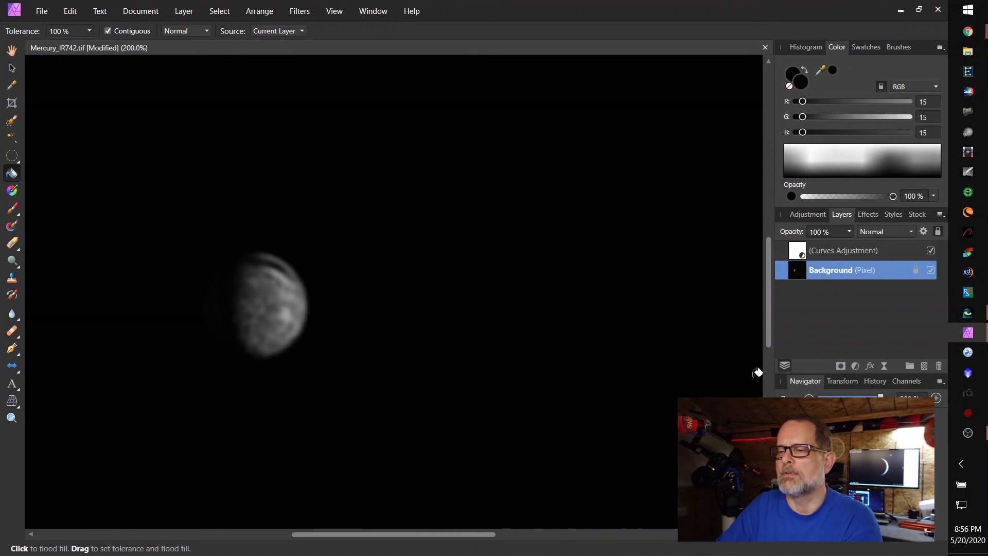
key("ctrl+minus")
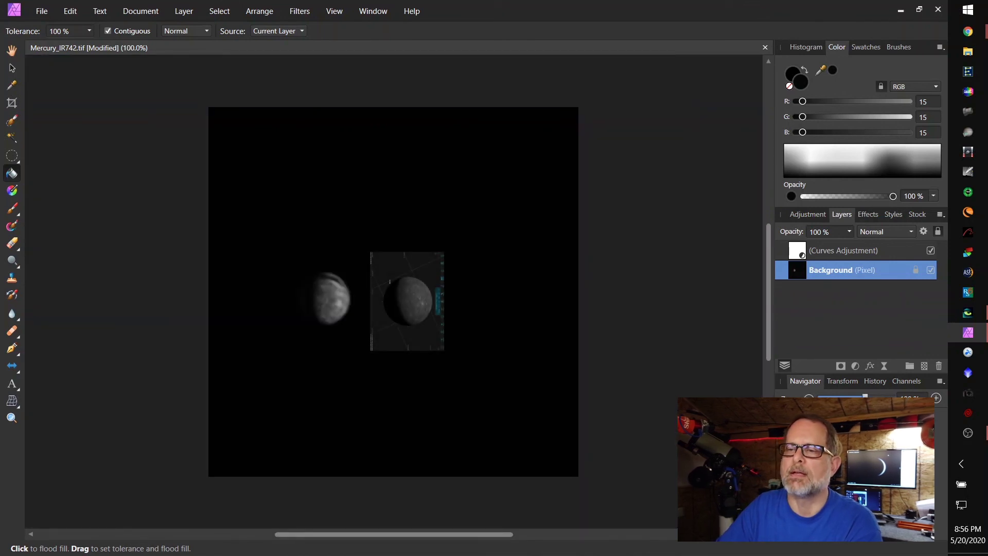
- Draw a 412 × 387 px crop box around the Mercury crescent and centre it on the planet
left_click(12, 105)
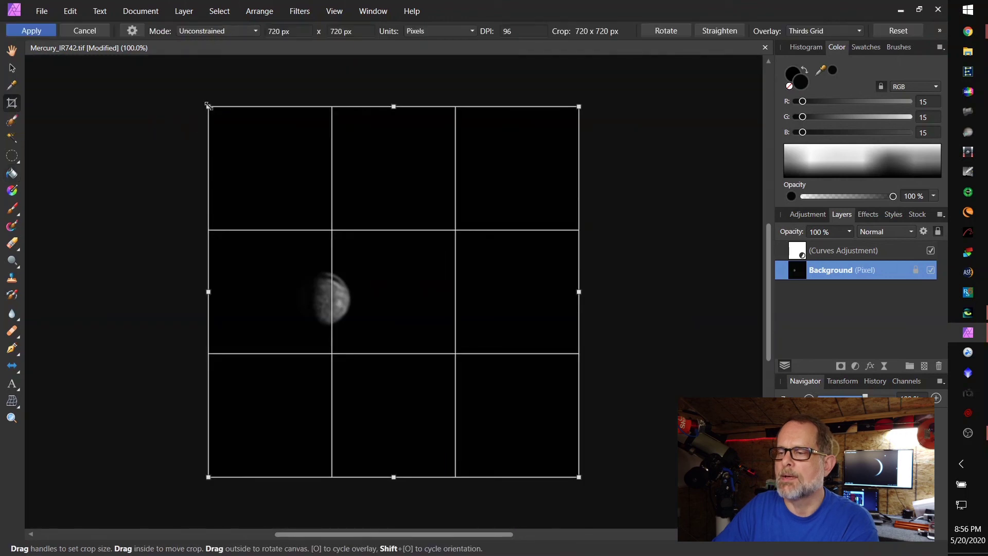
left_click_drag(208, 105, 235, 195)
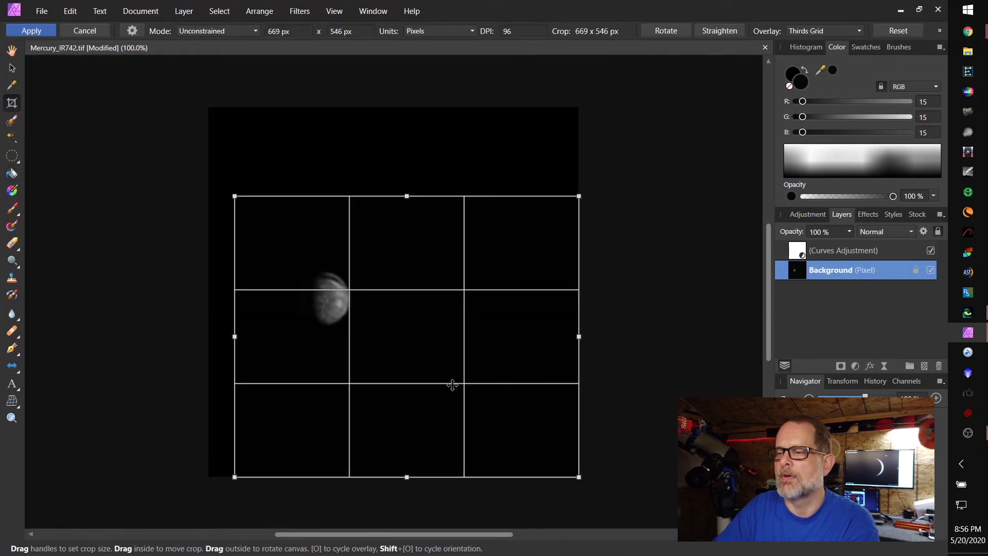
left_click_drag(579, 476, 446, 394)
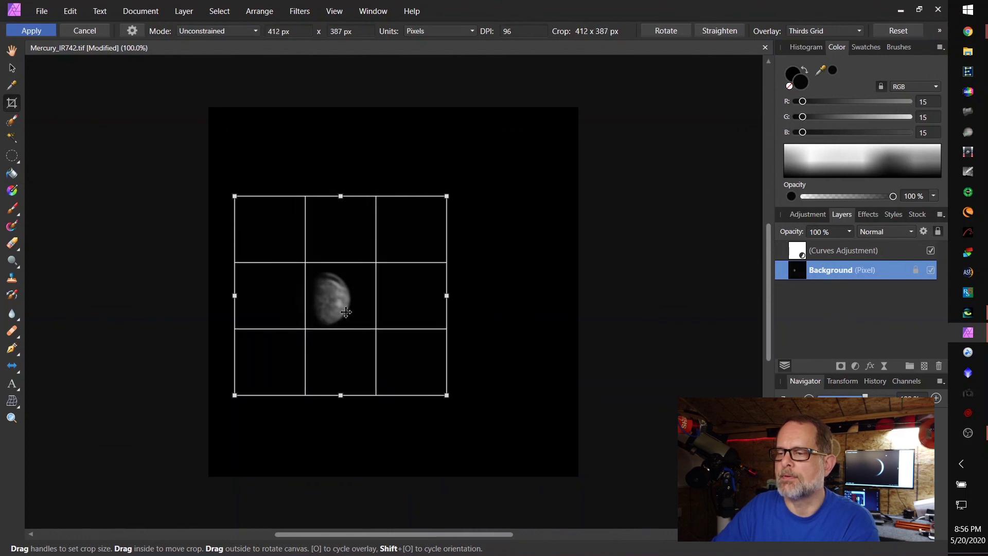
left_click_drag(346, 311, 337, 312)
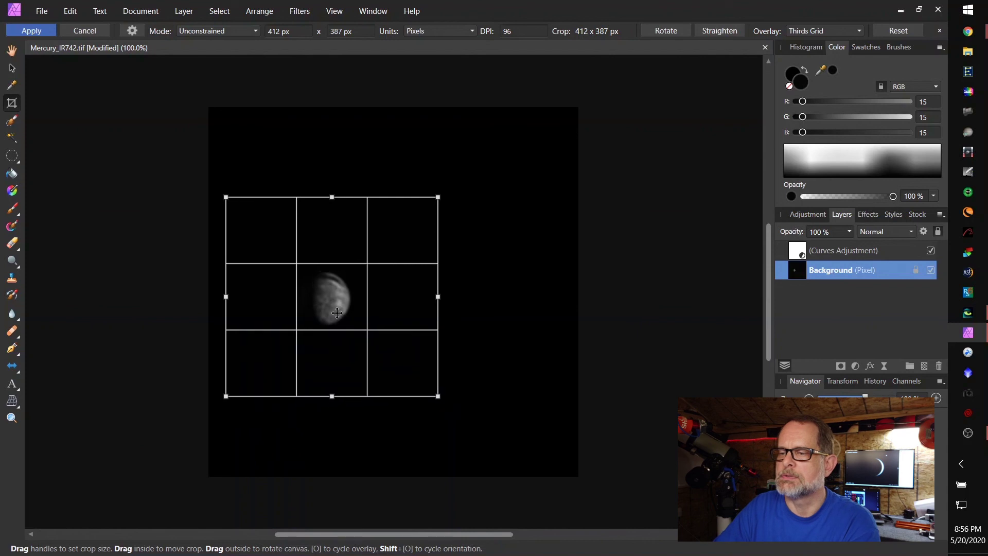